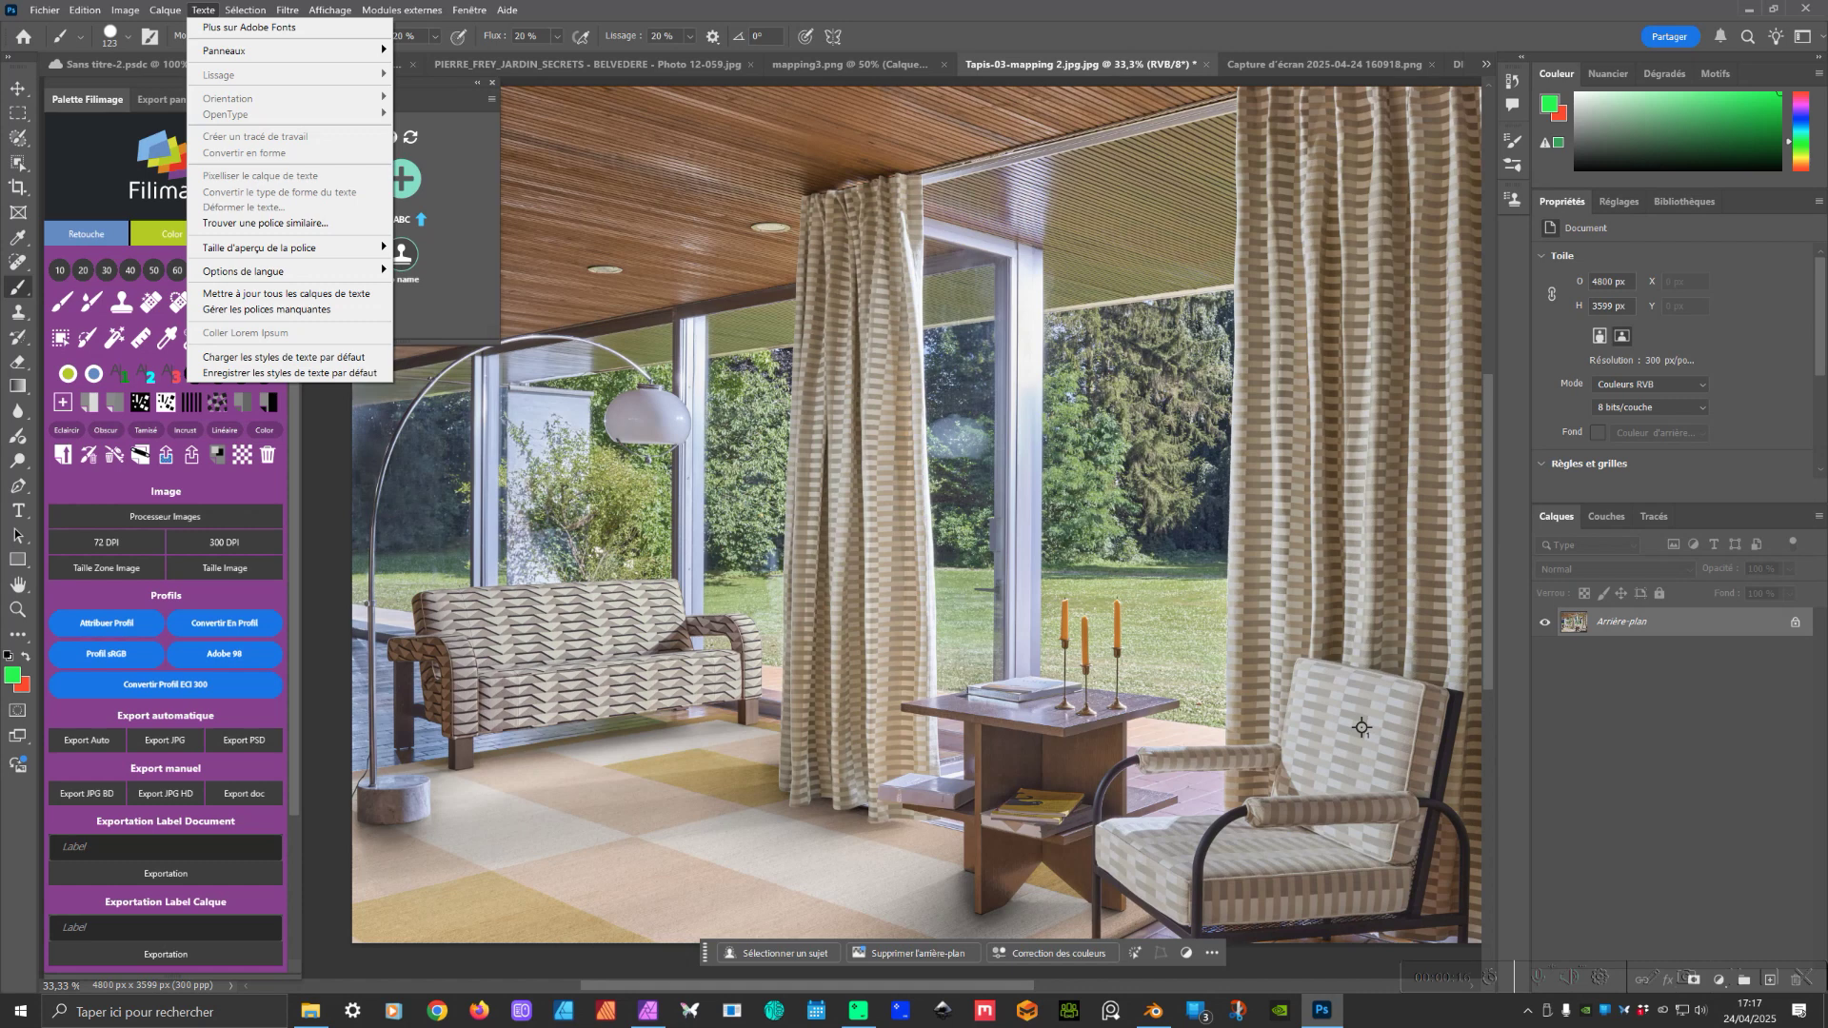
- Switch to the Adobe Photoshop 2025 properties window and show its high-DPI settings beside the compatibility options
left_click(686, 270)
key("alt+Tab")
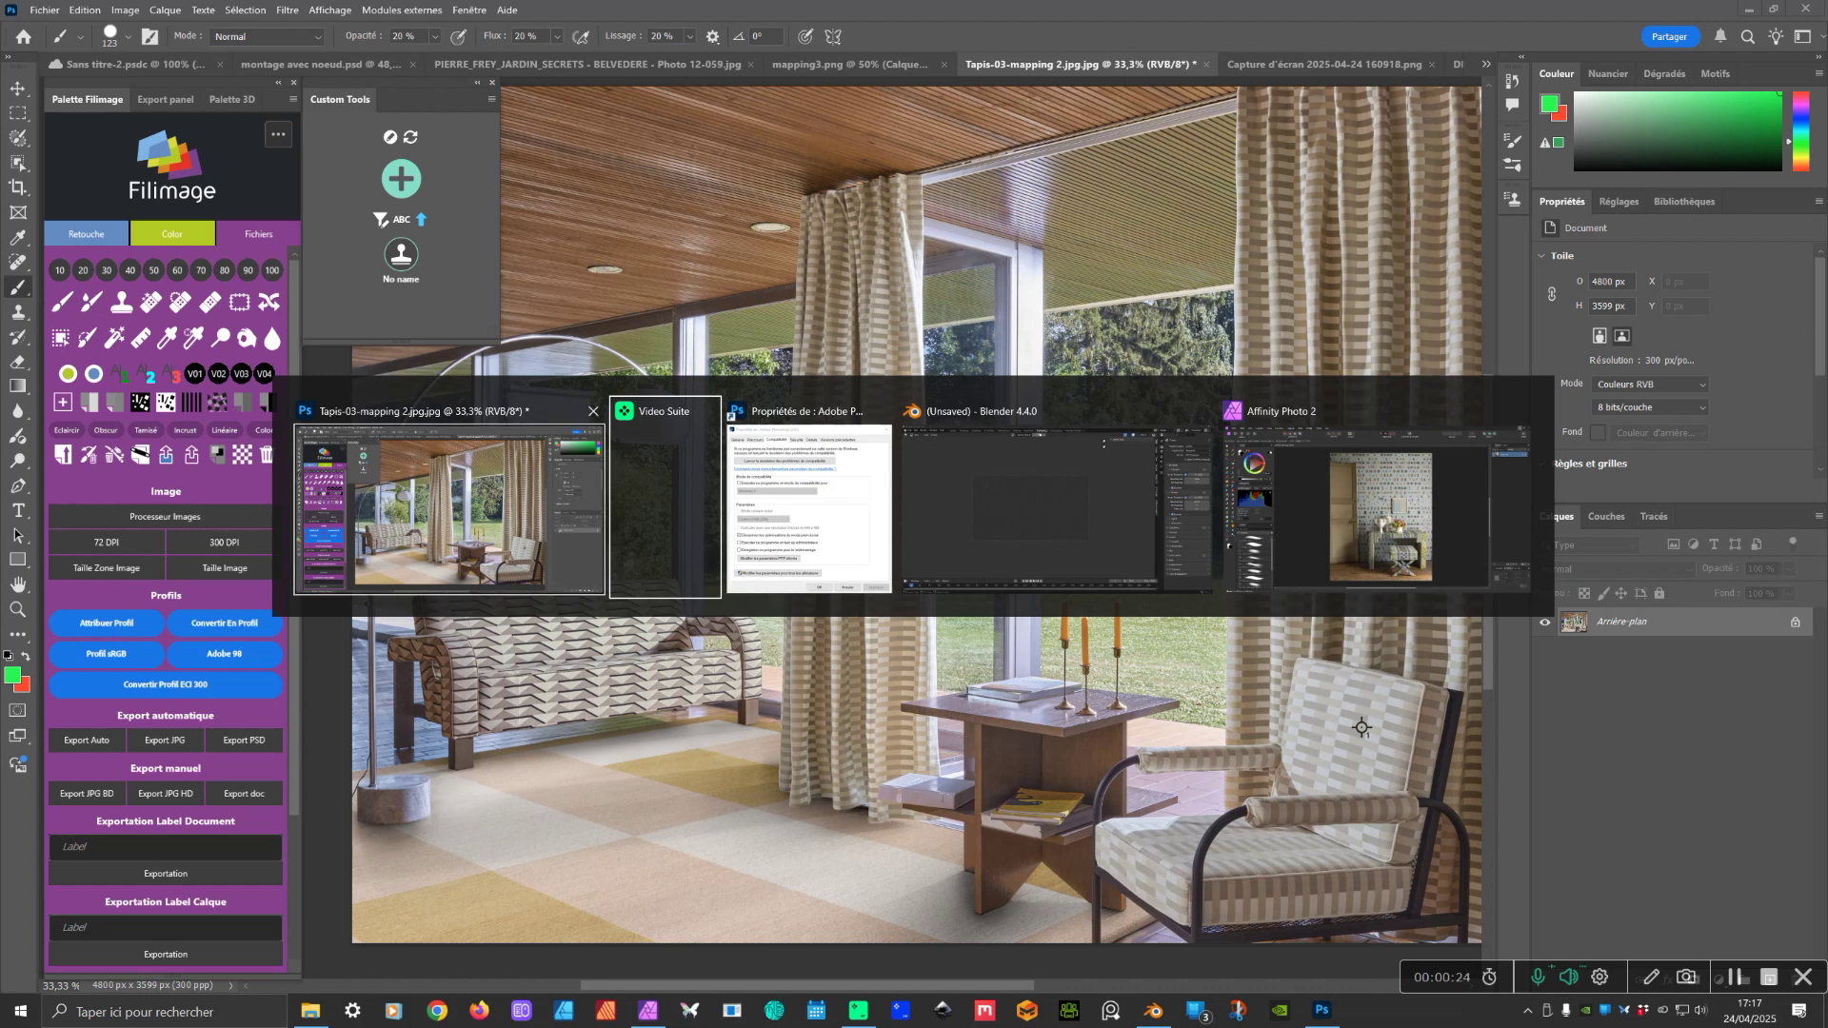
left_click(845, 503)
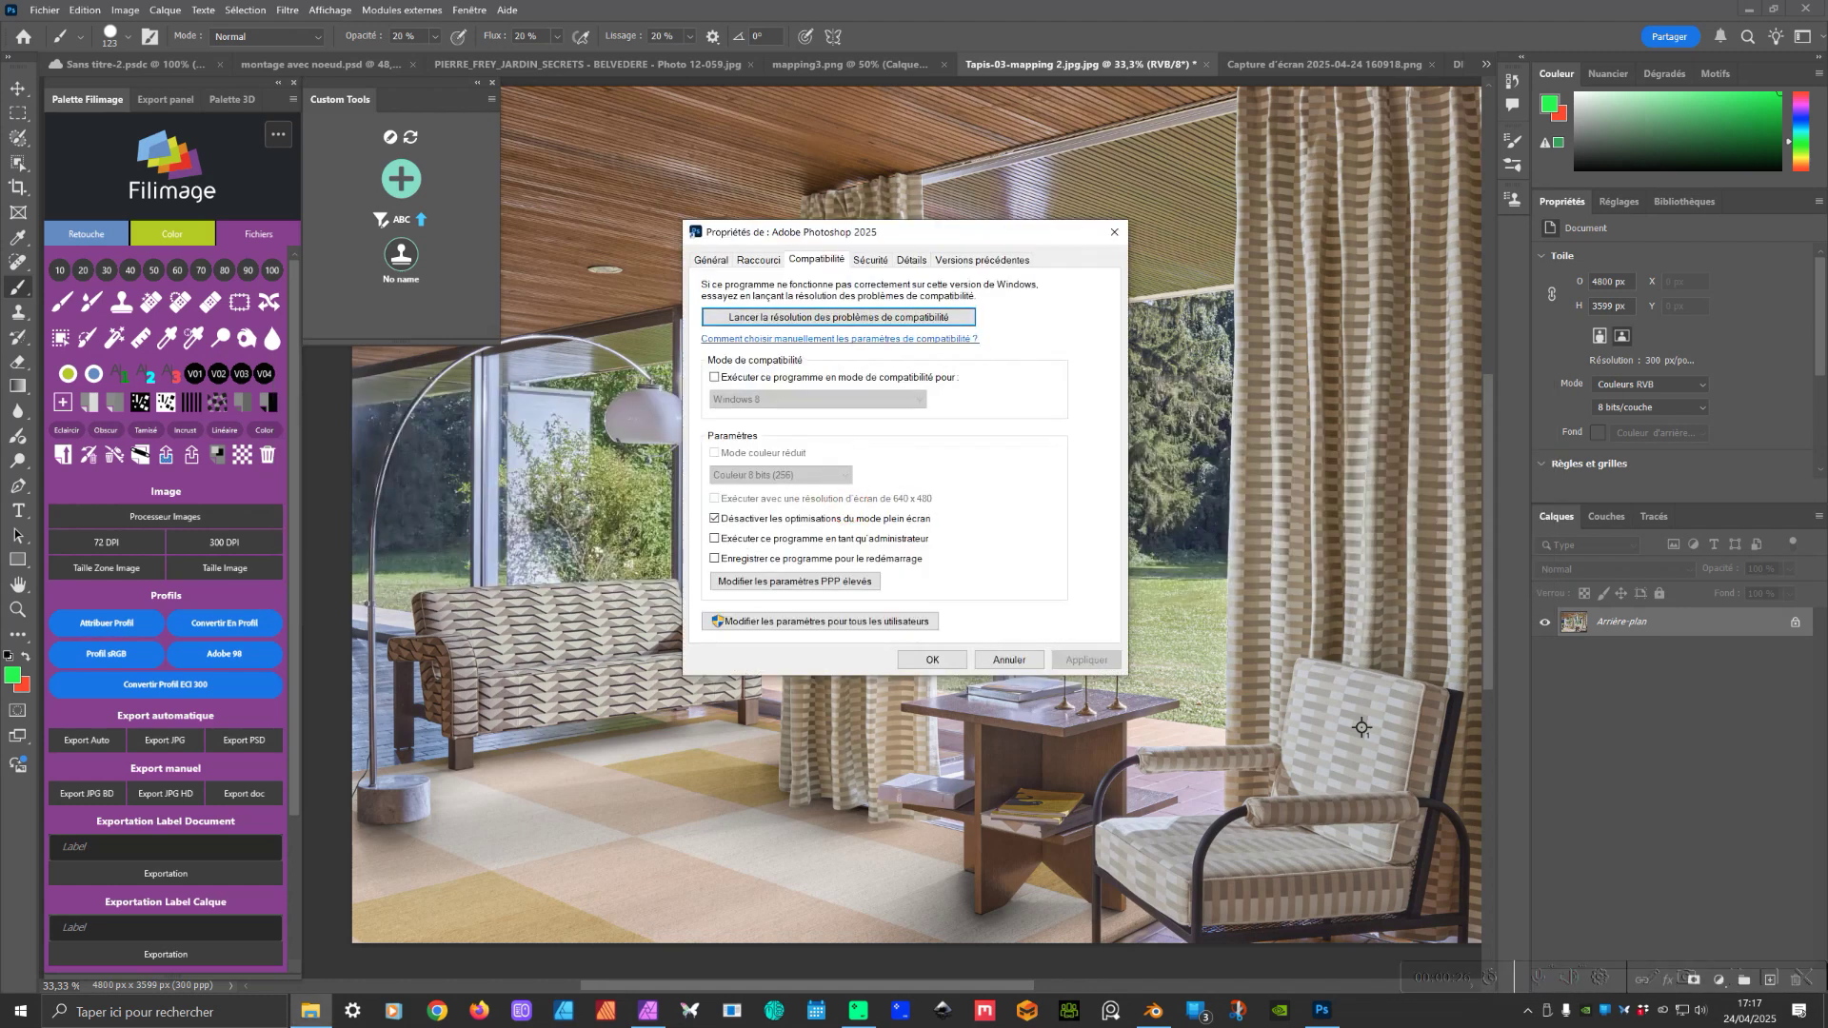
left_click_drag(884, 234, 865, 226)
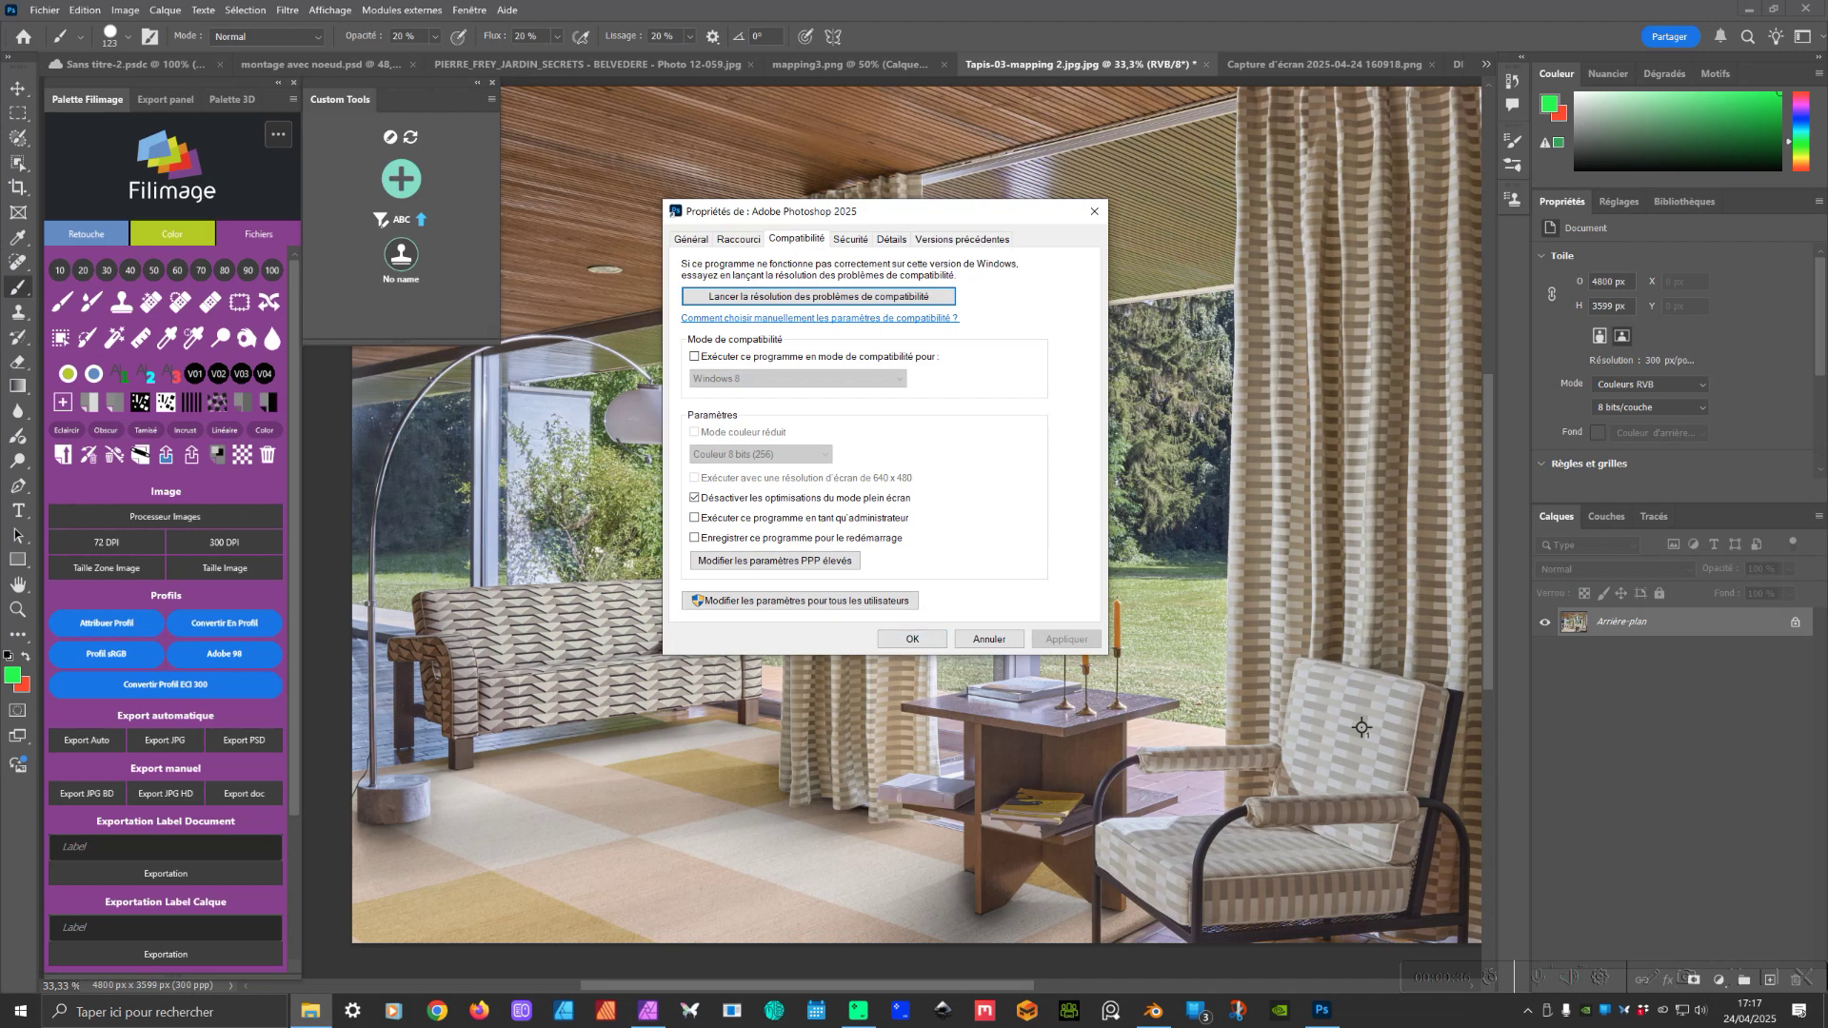
mouse_move(809, 210)
left_mouse_down()
mouse_move(775, 252)
mouse_move(801, 232)
left_mouse_up()
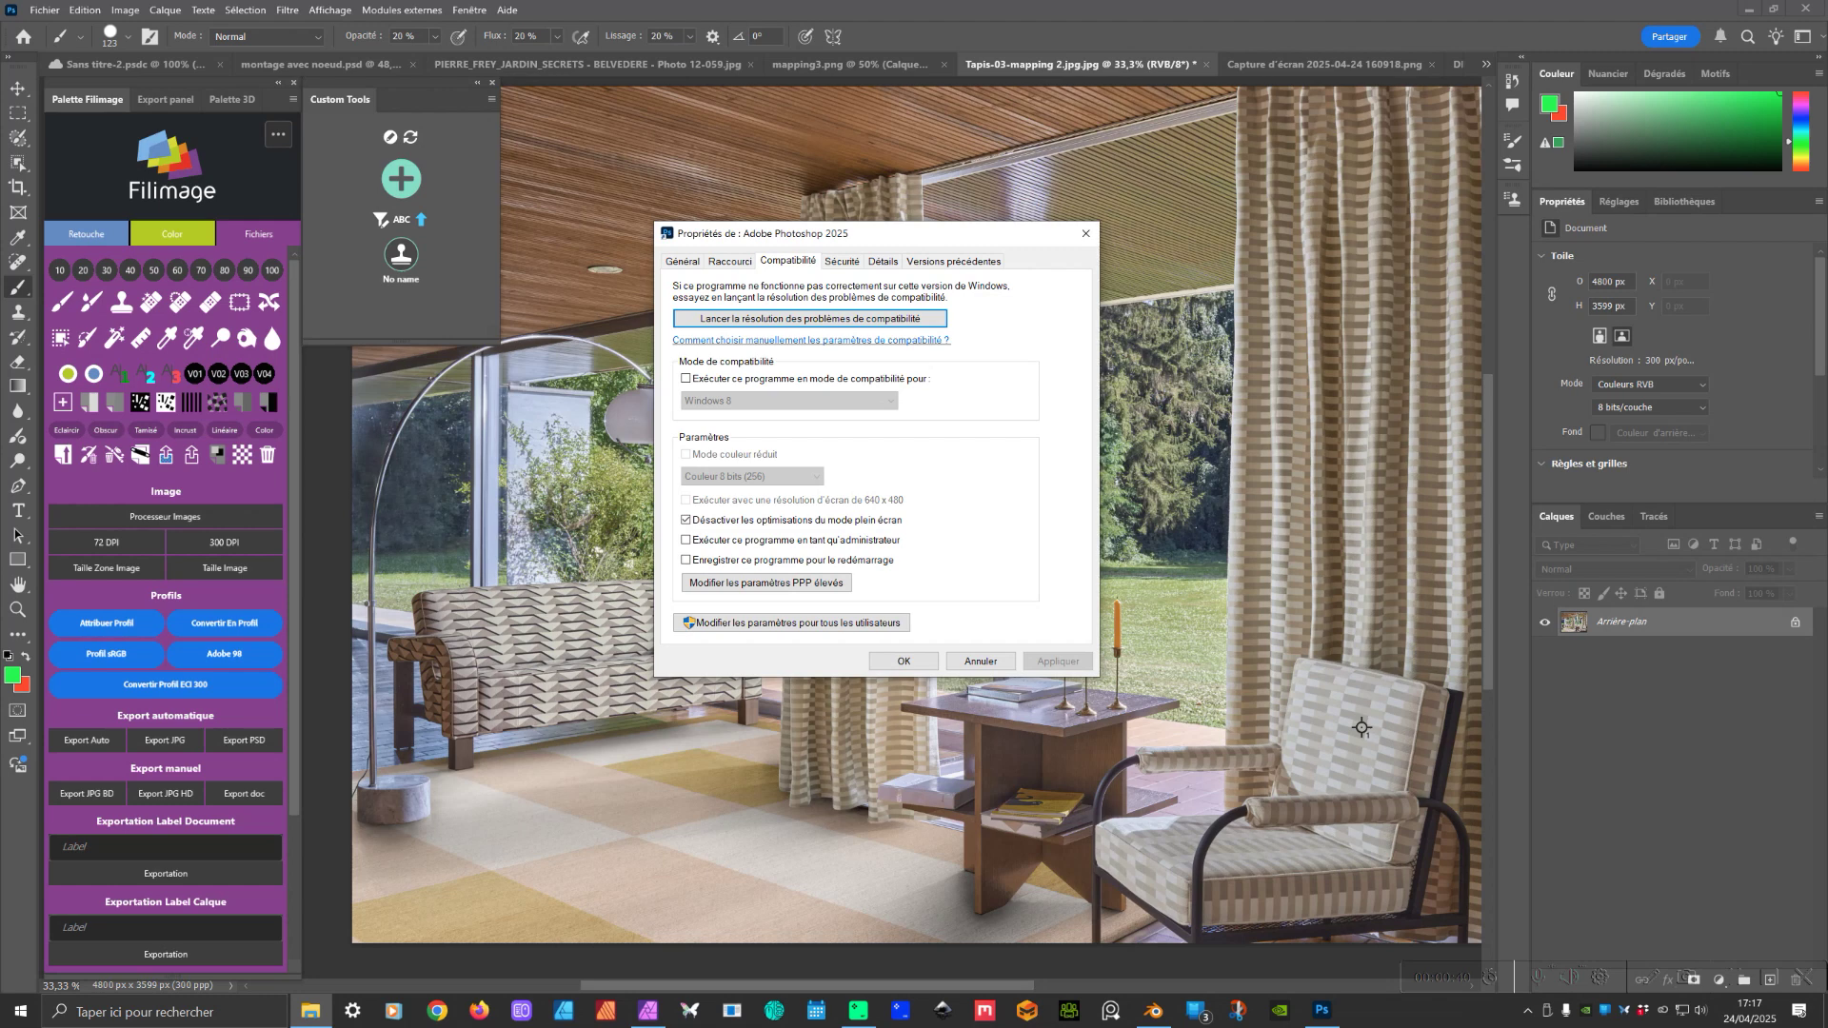
left_click_drag(825, 232, 859, 231)
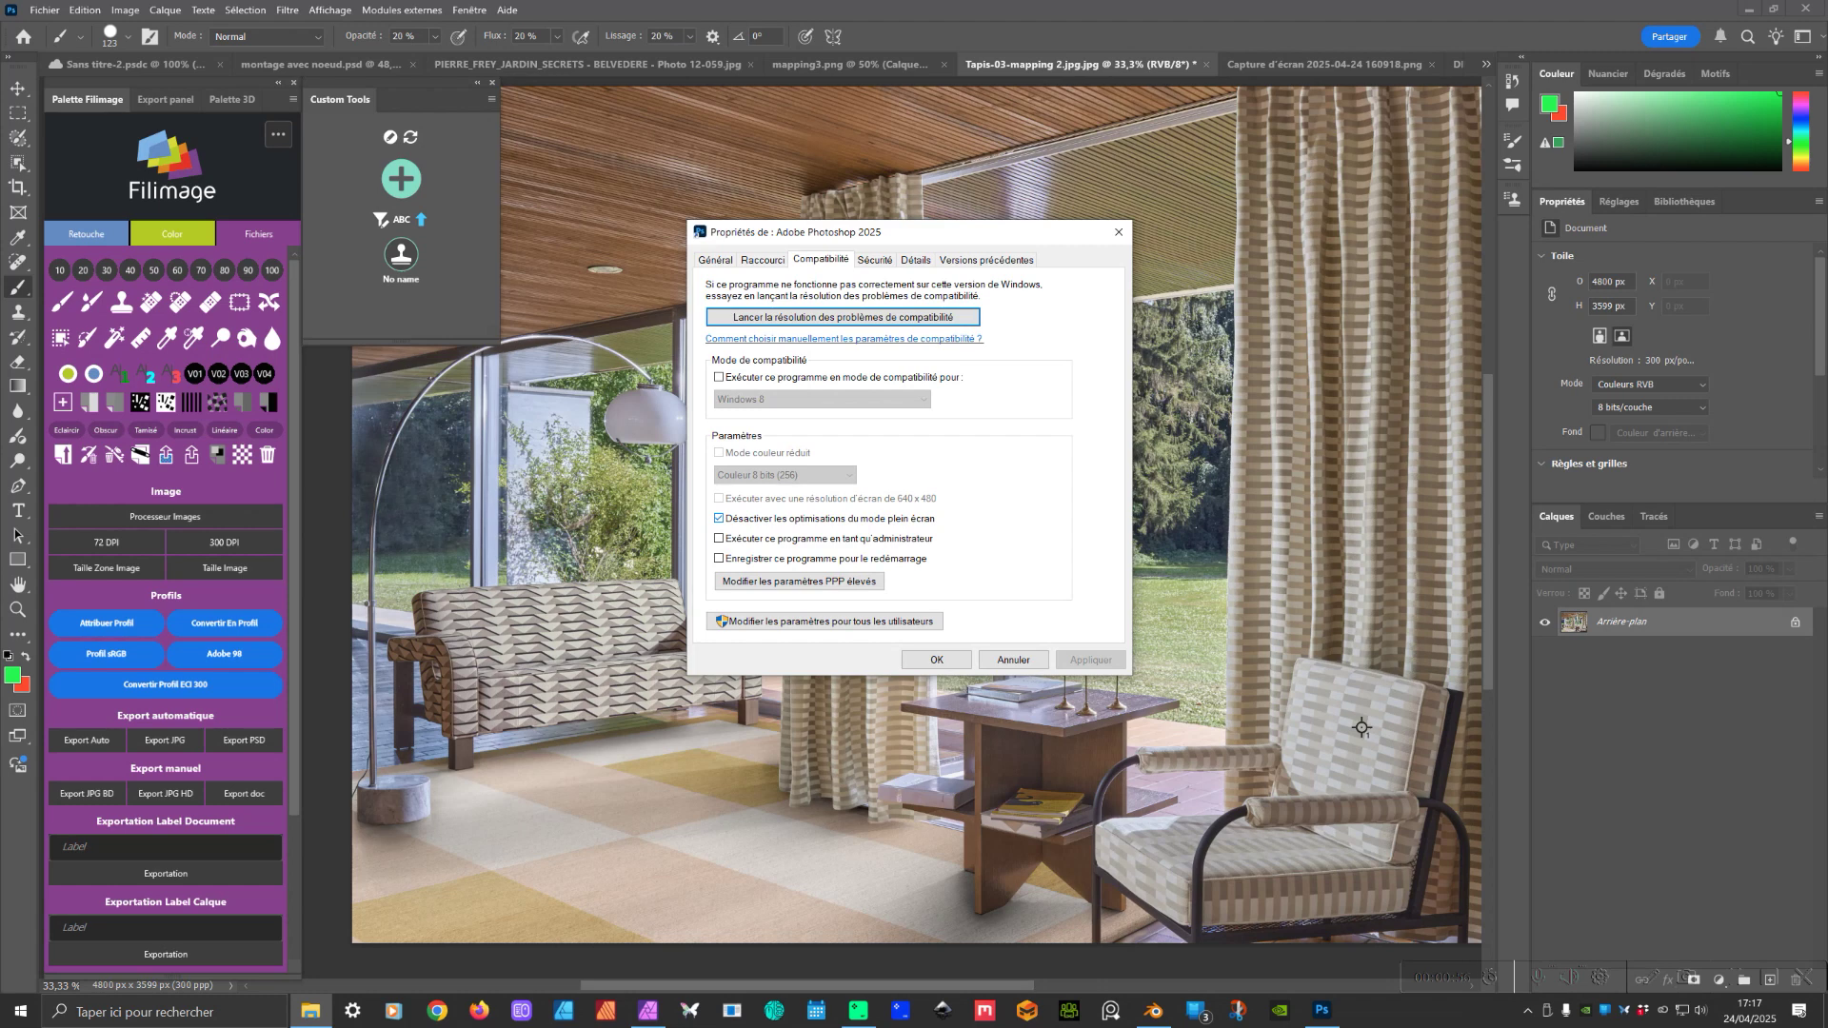
left_click(799, 580)
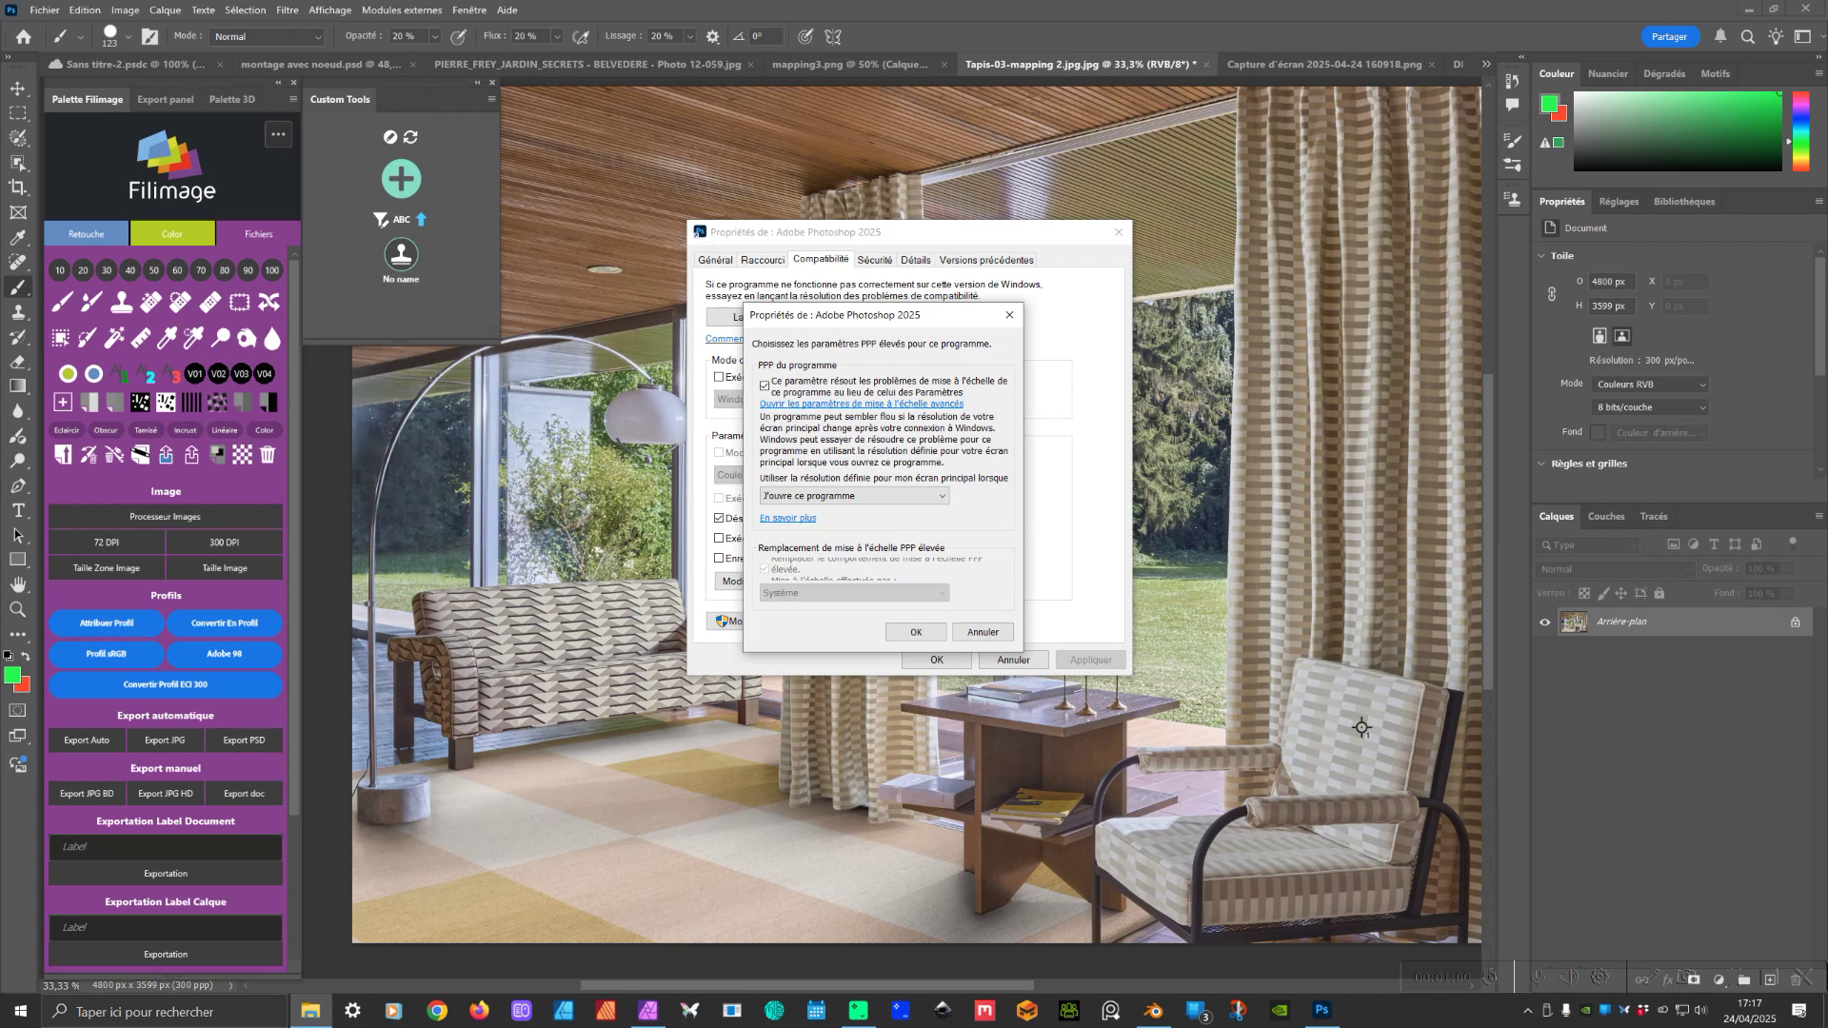
left_click_drag(854, 318, 1105, 257)
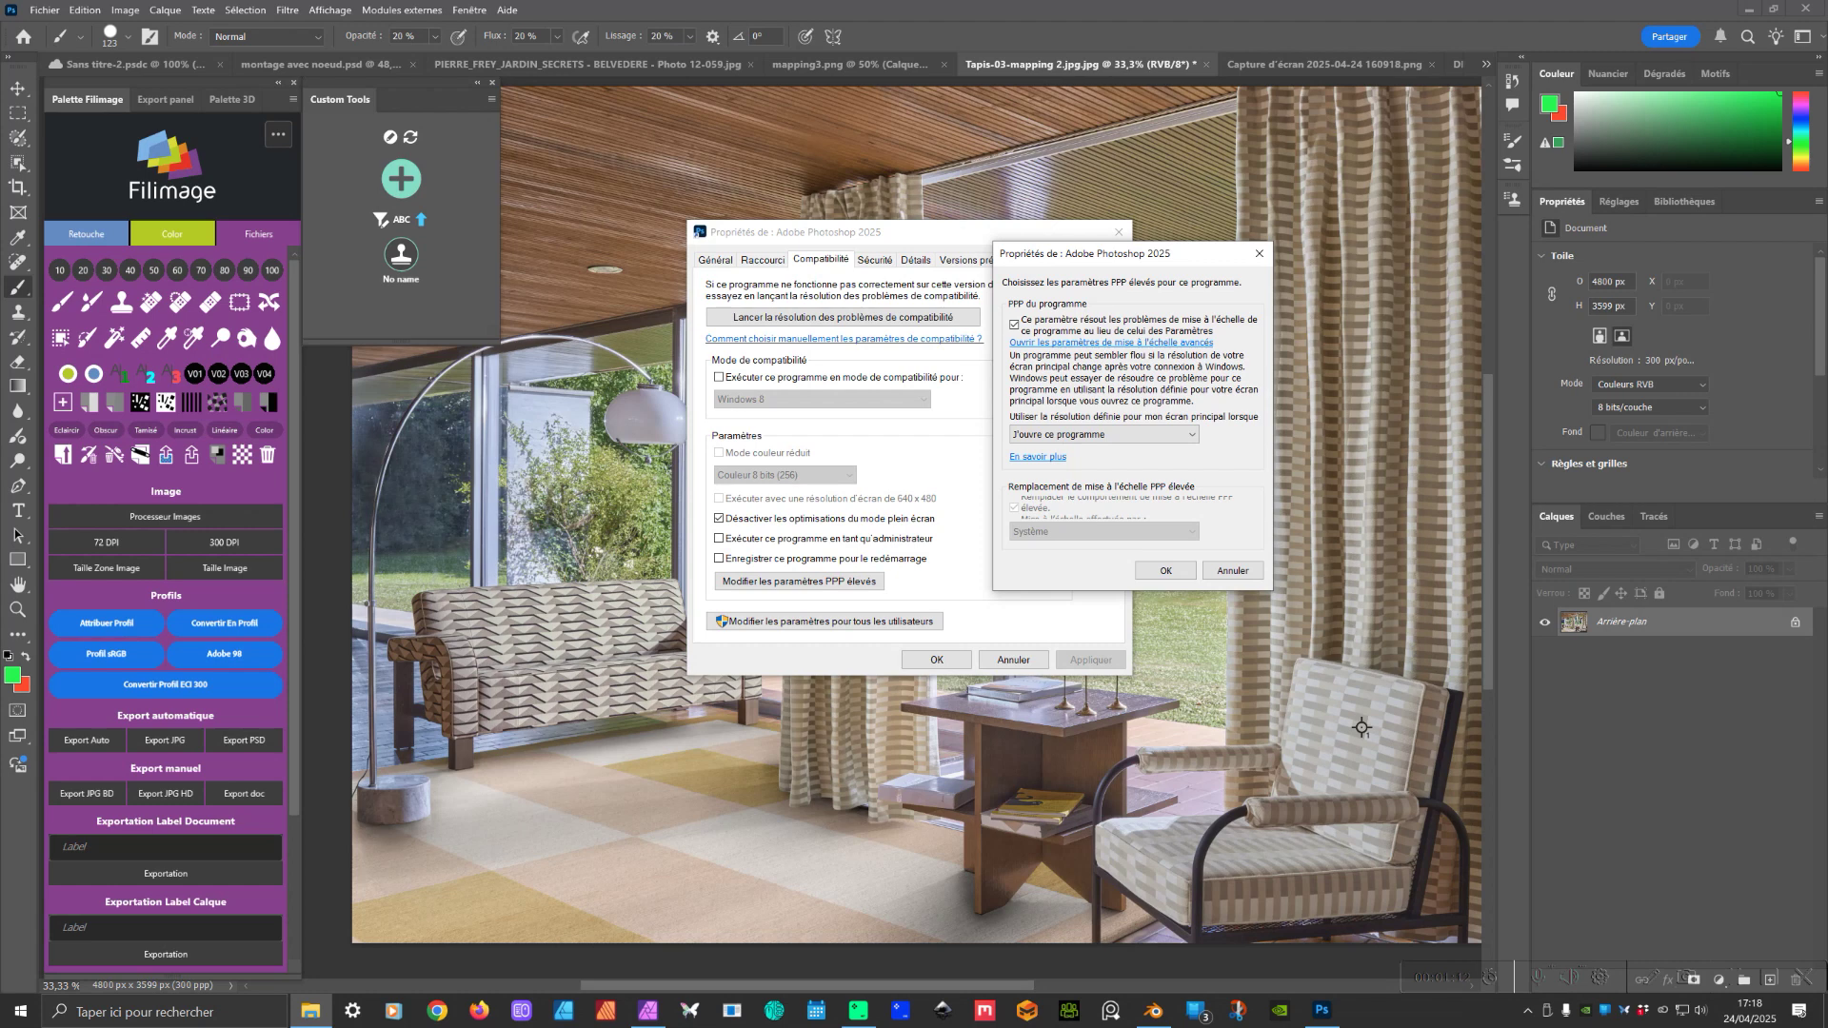
- Review the custom scale value in Windows' advanced scaling settings, and close the settings and properties windows without changing anything
left_click(1111, 342)
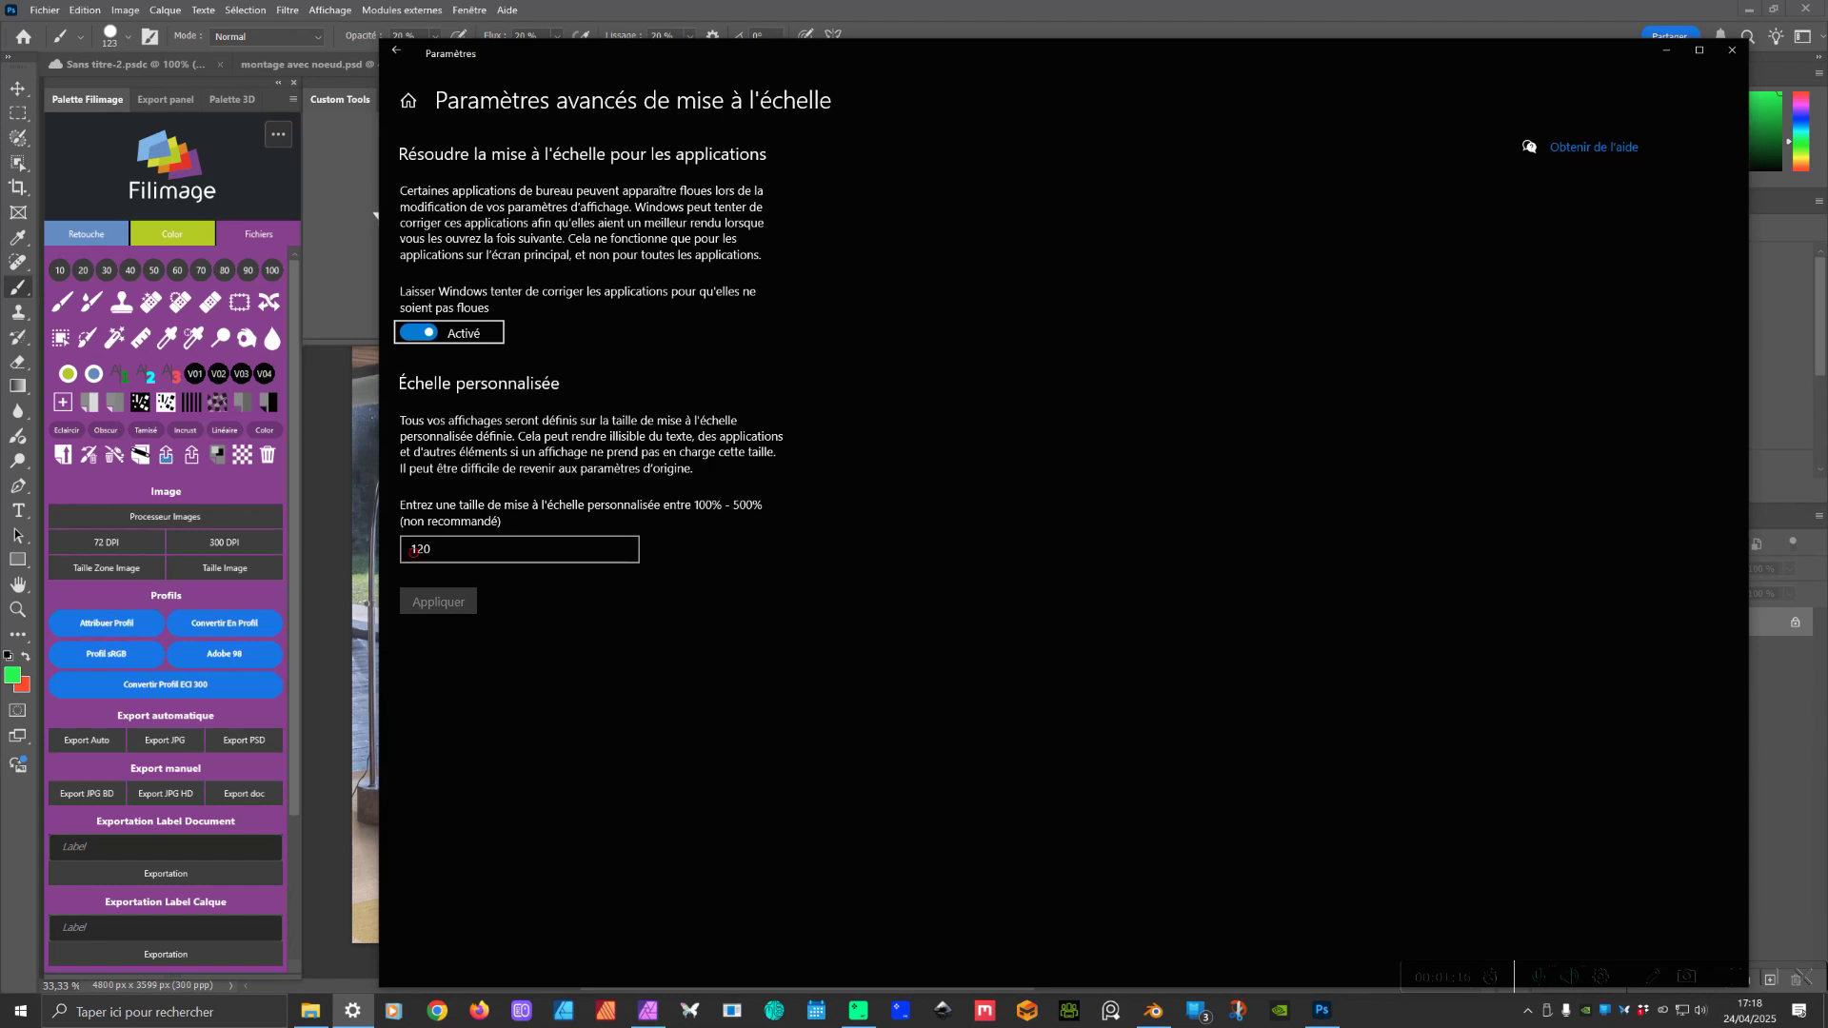
double_click(413, 550)
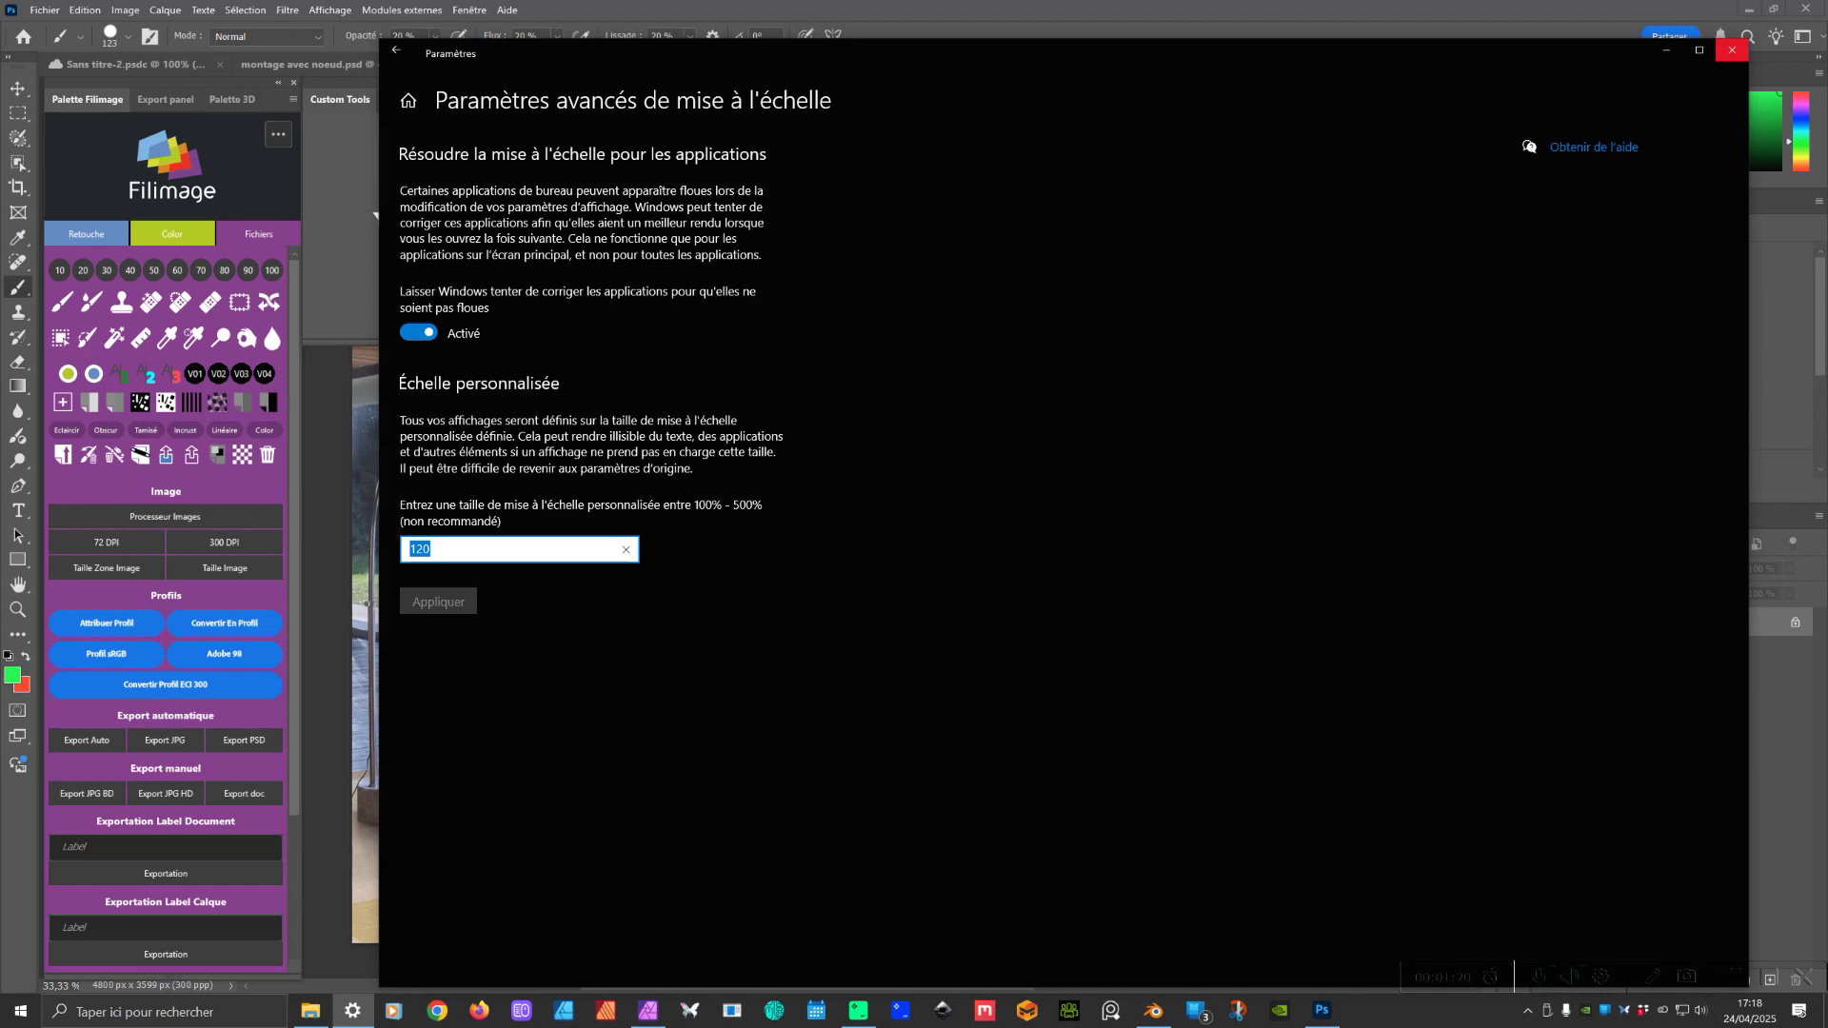
left_click(1732, 50)
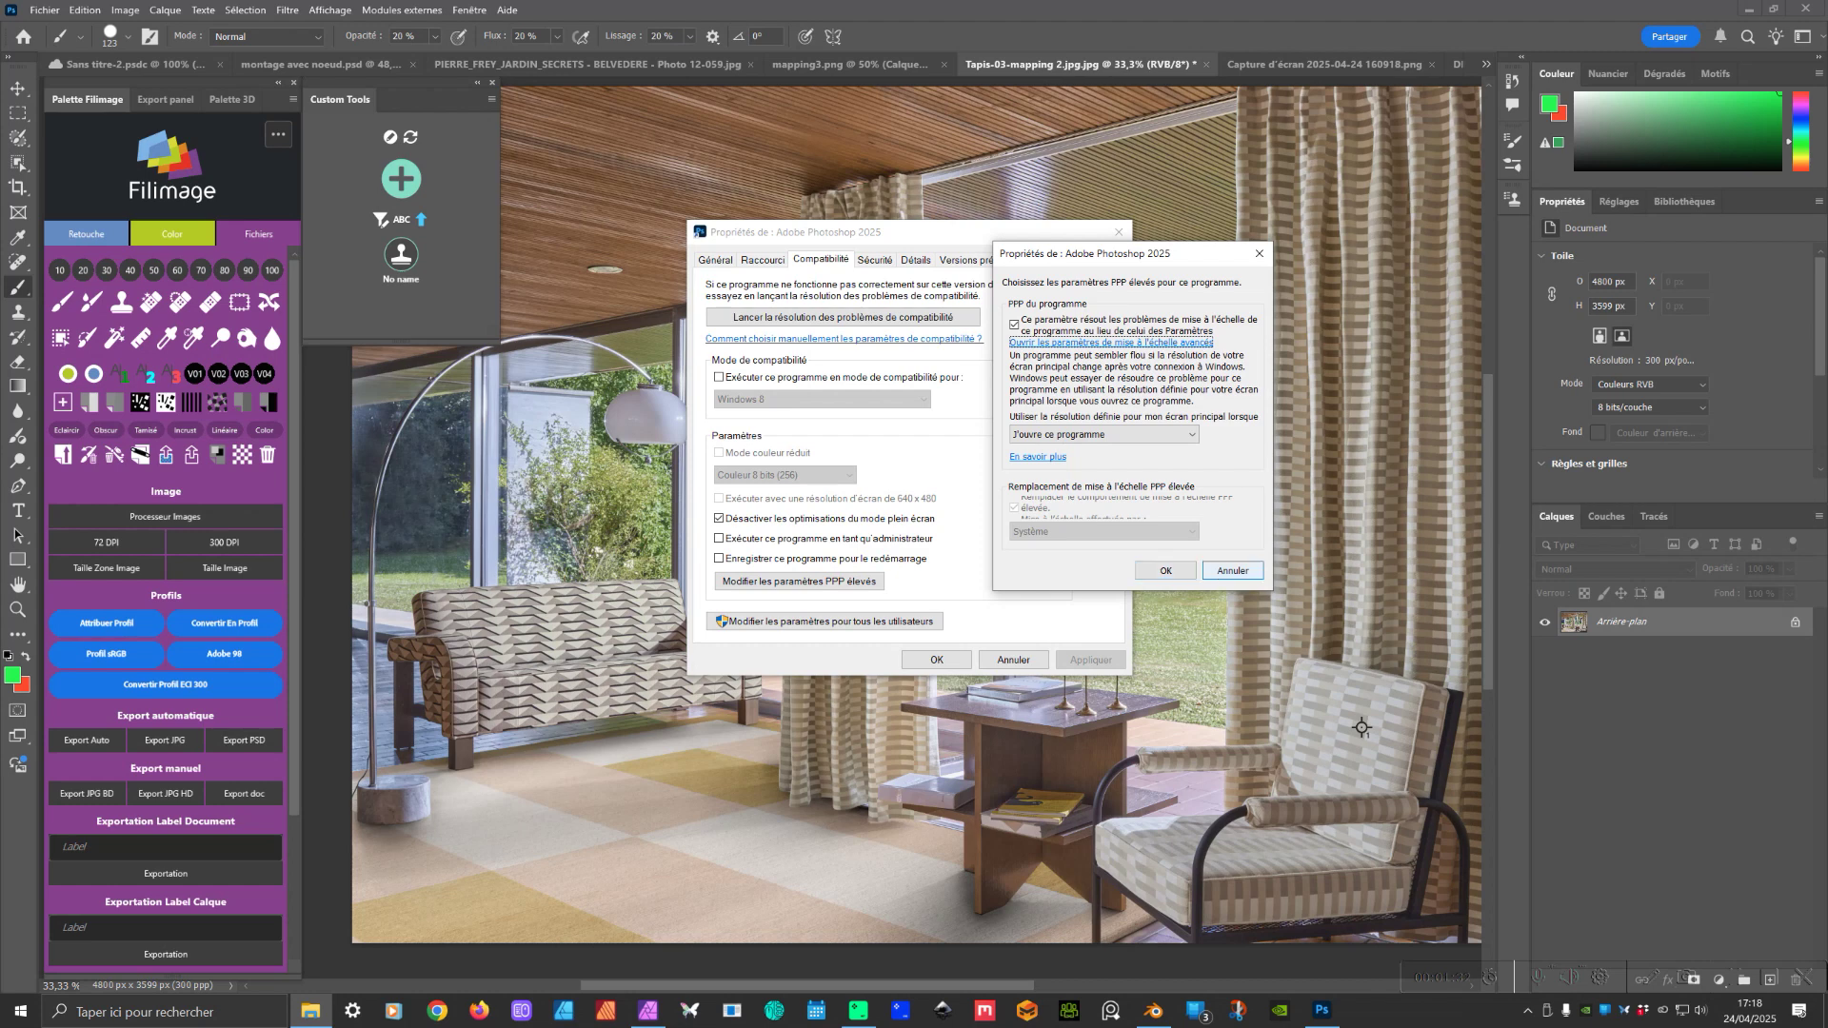
left_click(1232, 571)
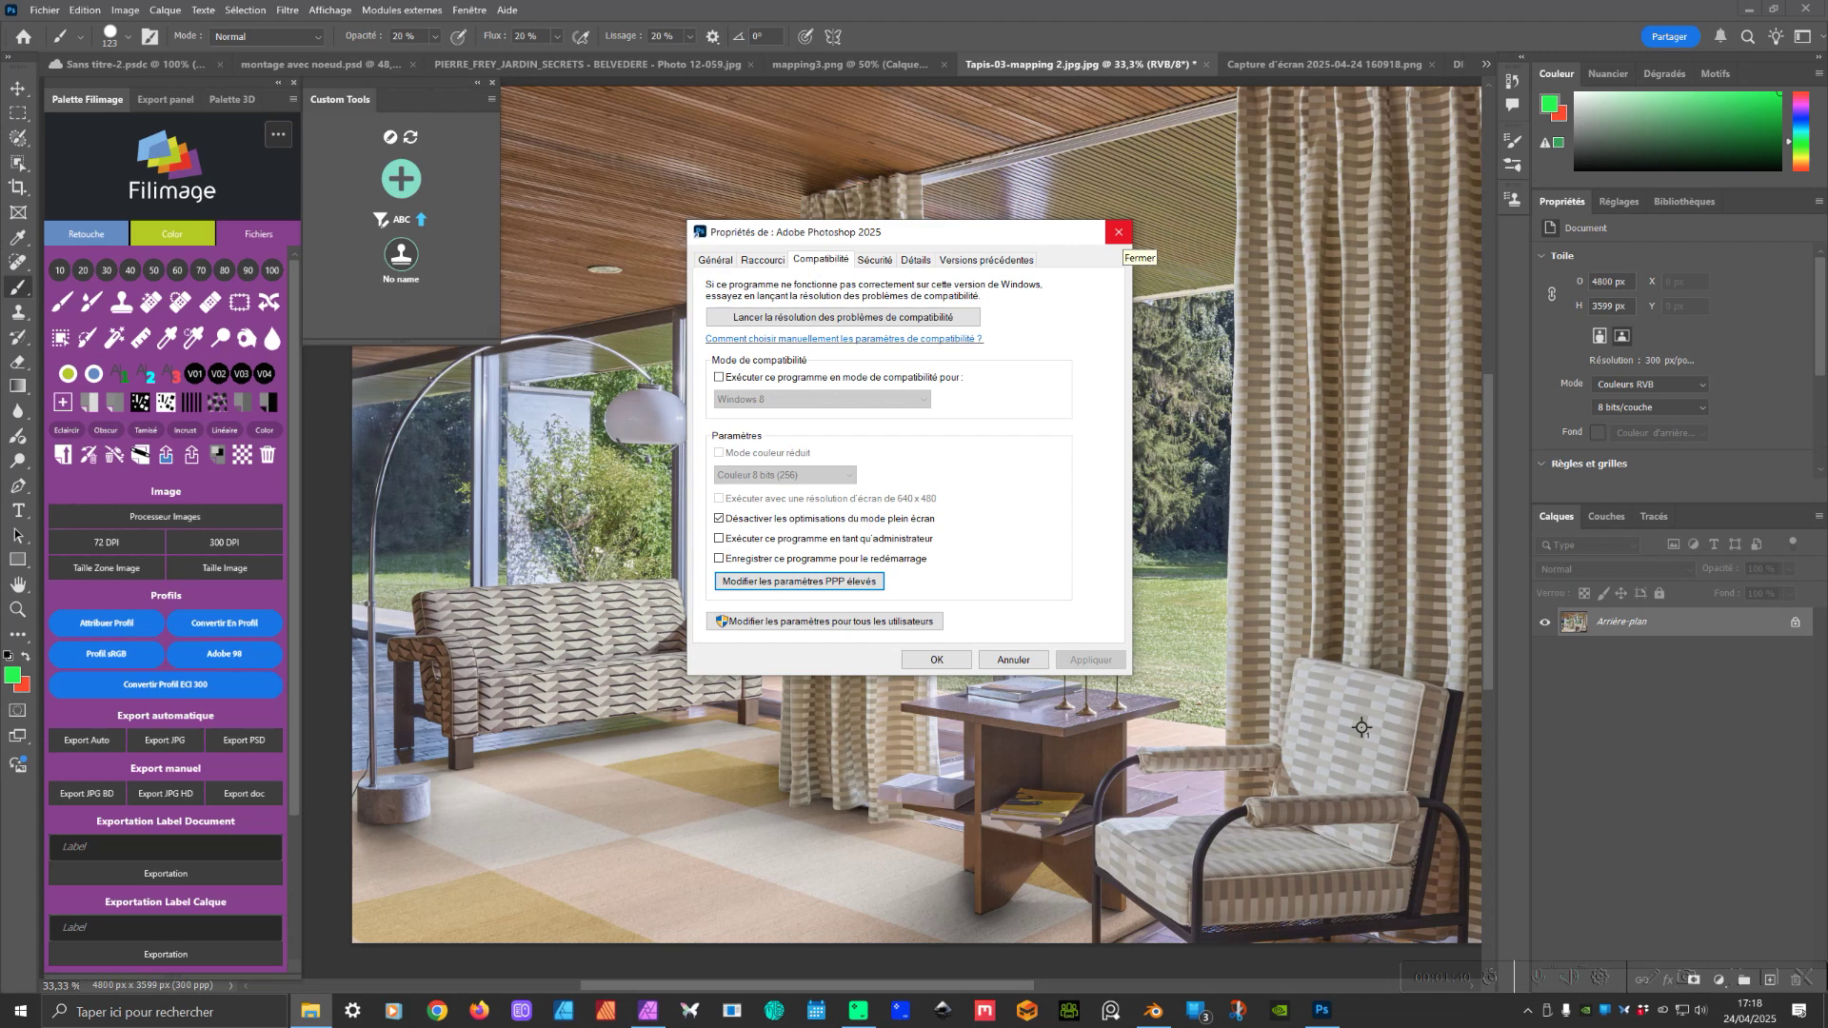
left_click(1119, 232)
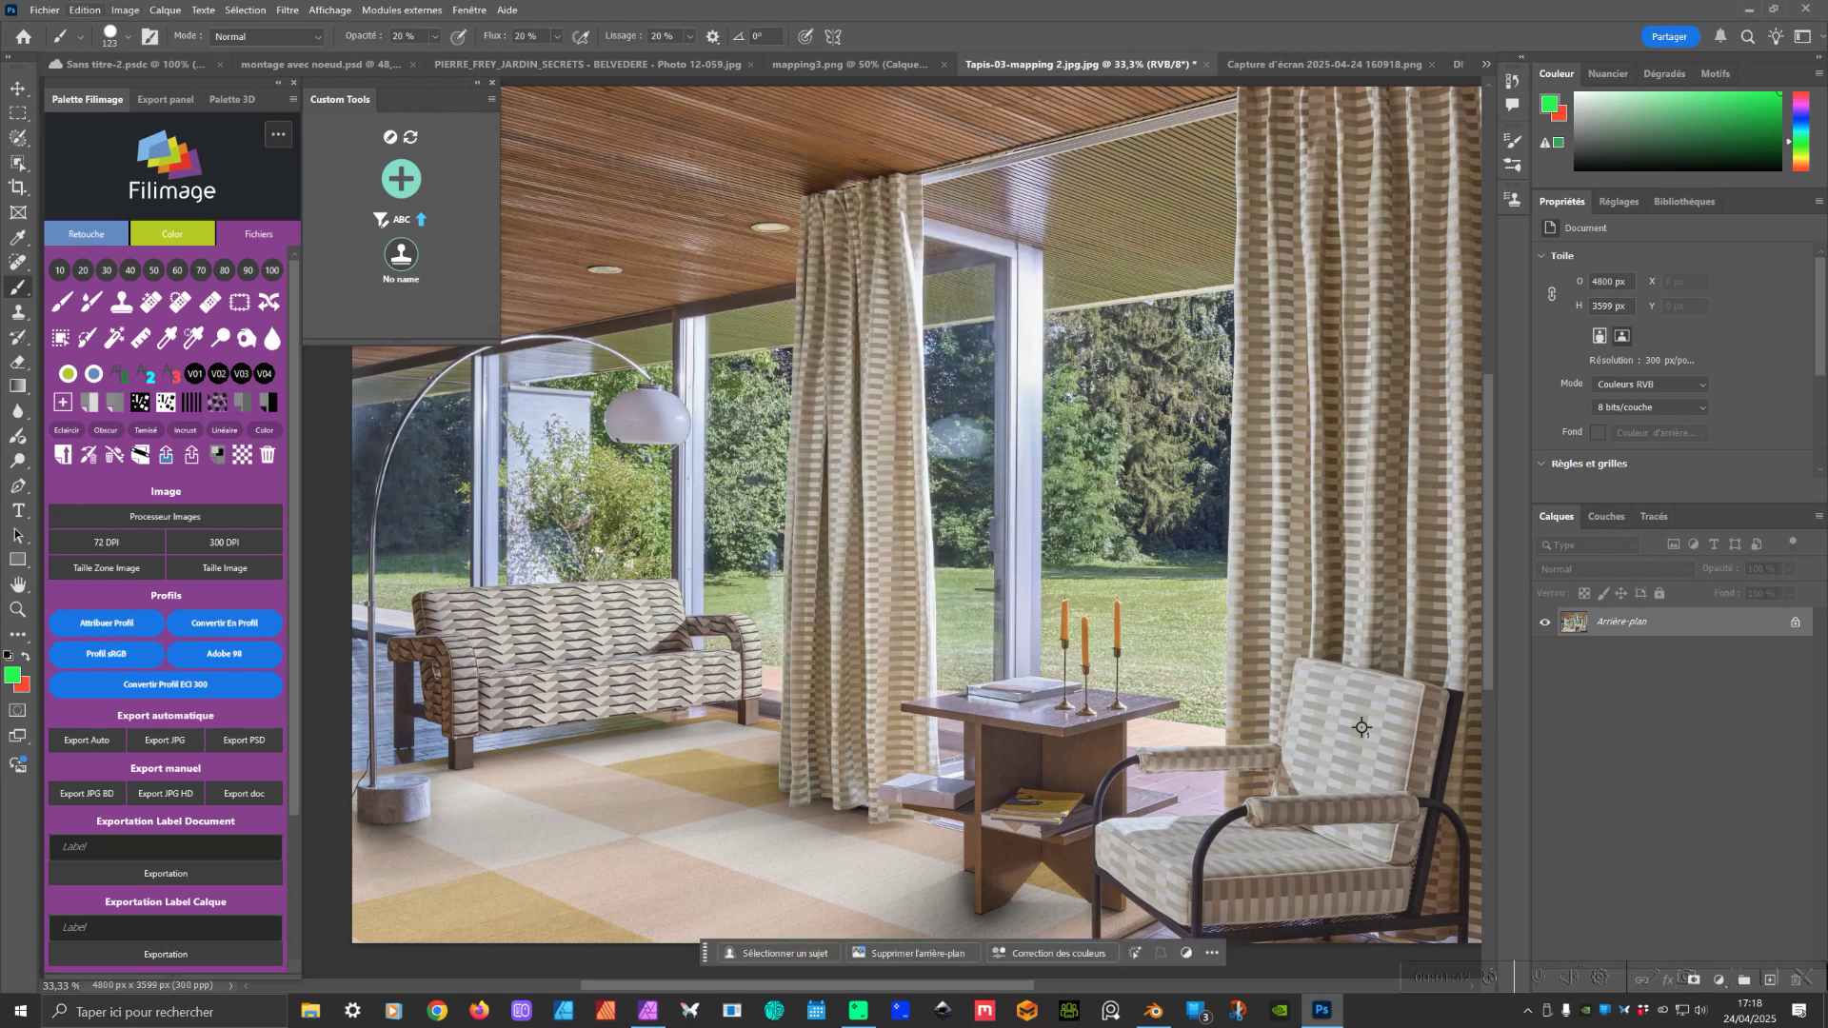
- Show the Interface preferences and examine the available user interface scaling options, leaving the scaling on Auto
left_click(84, 9)
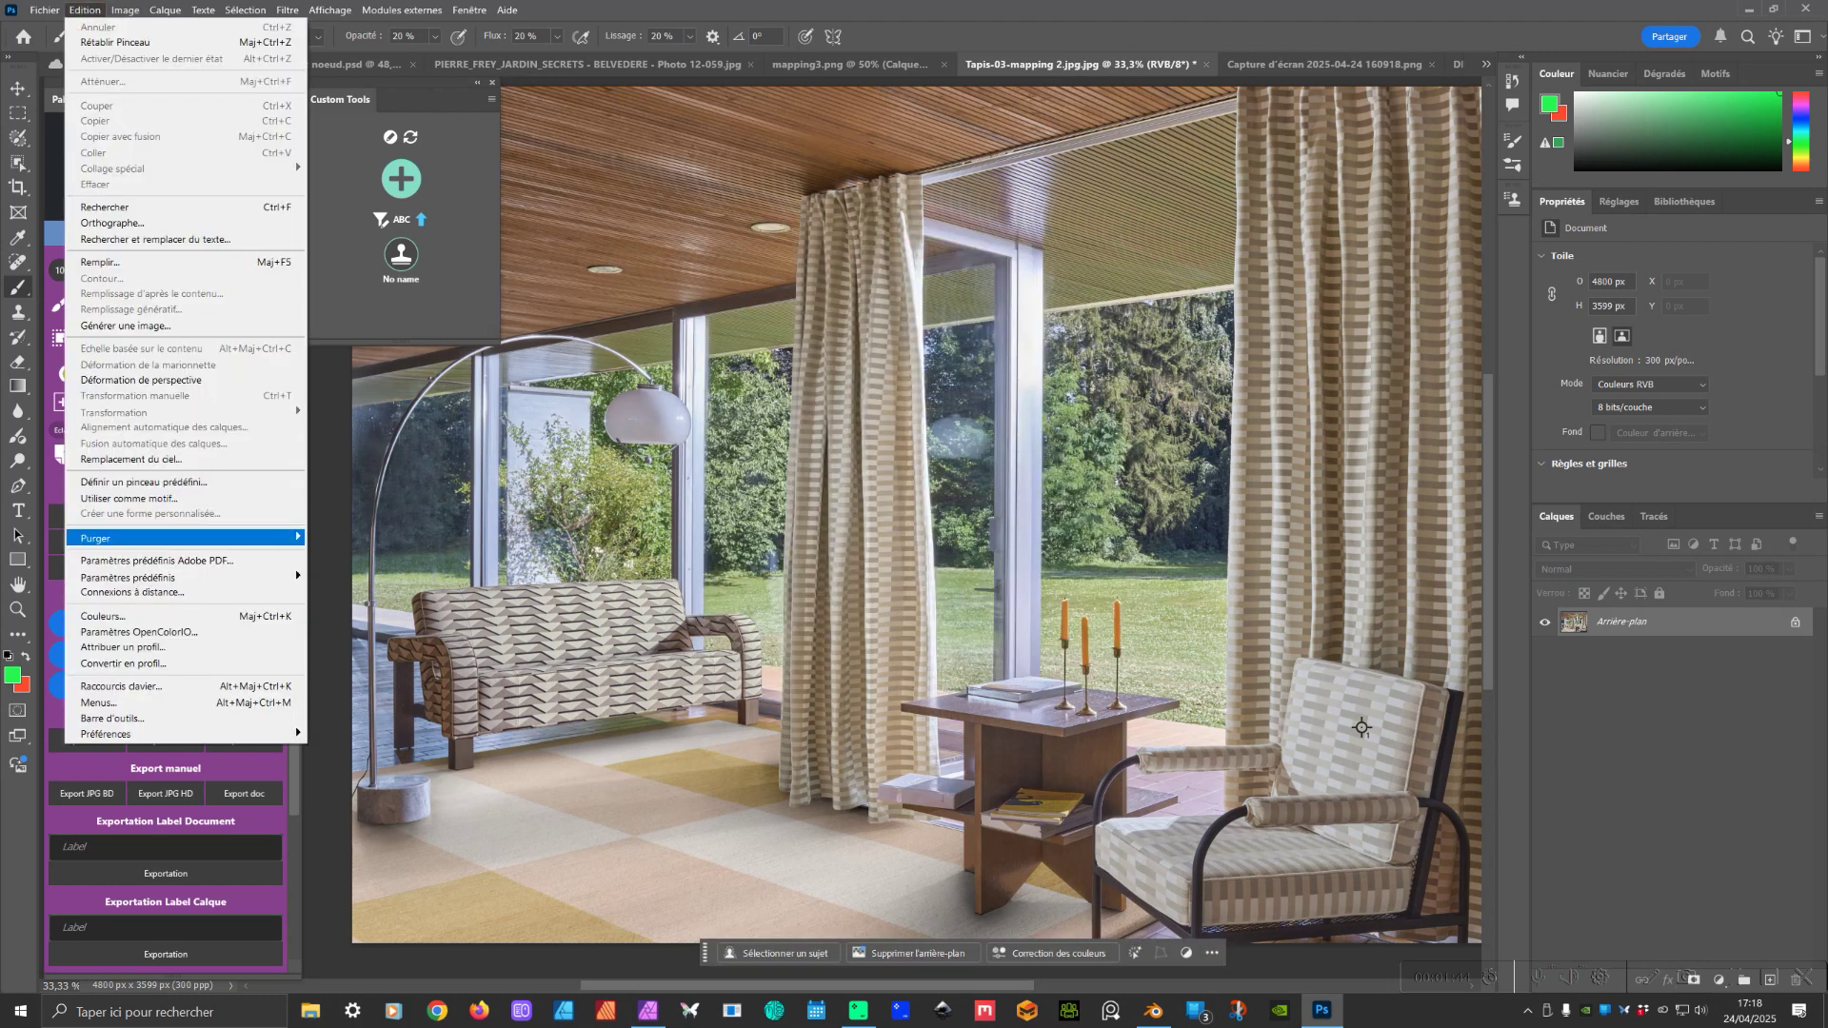
mouse_move(104, 734)
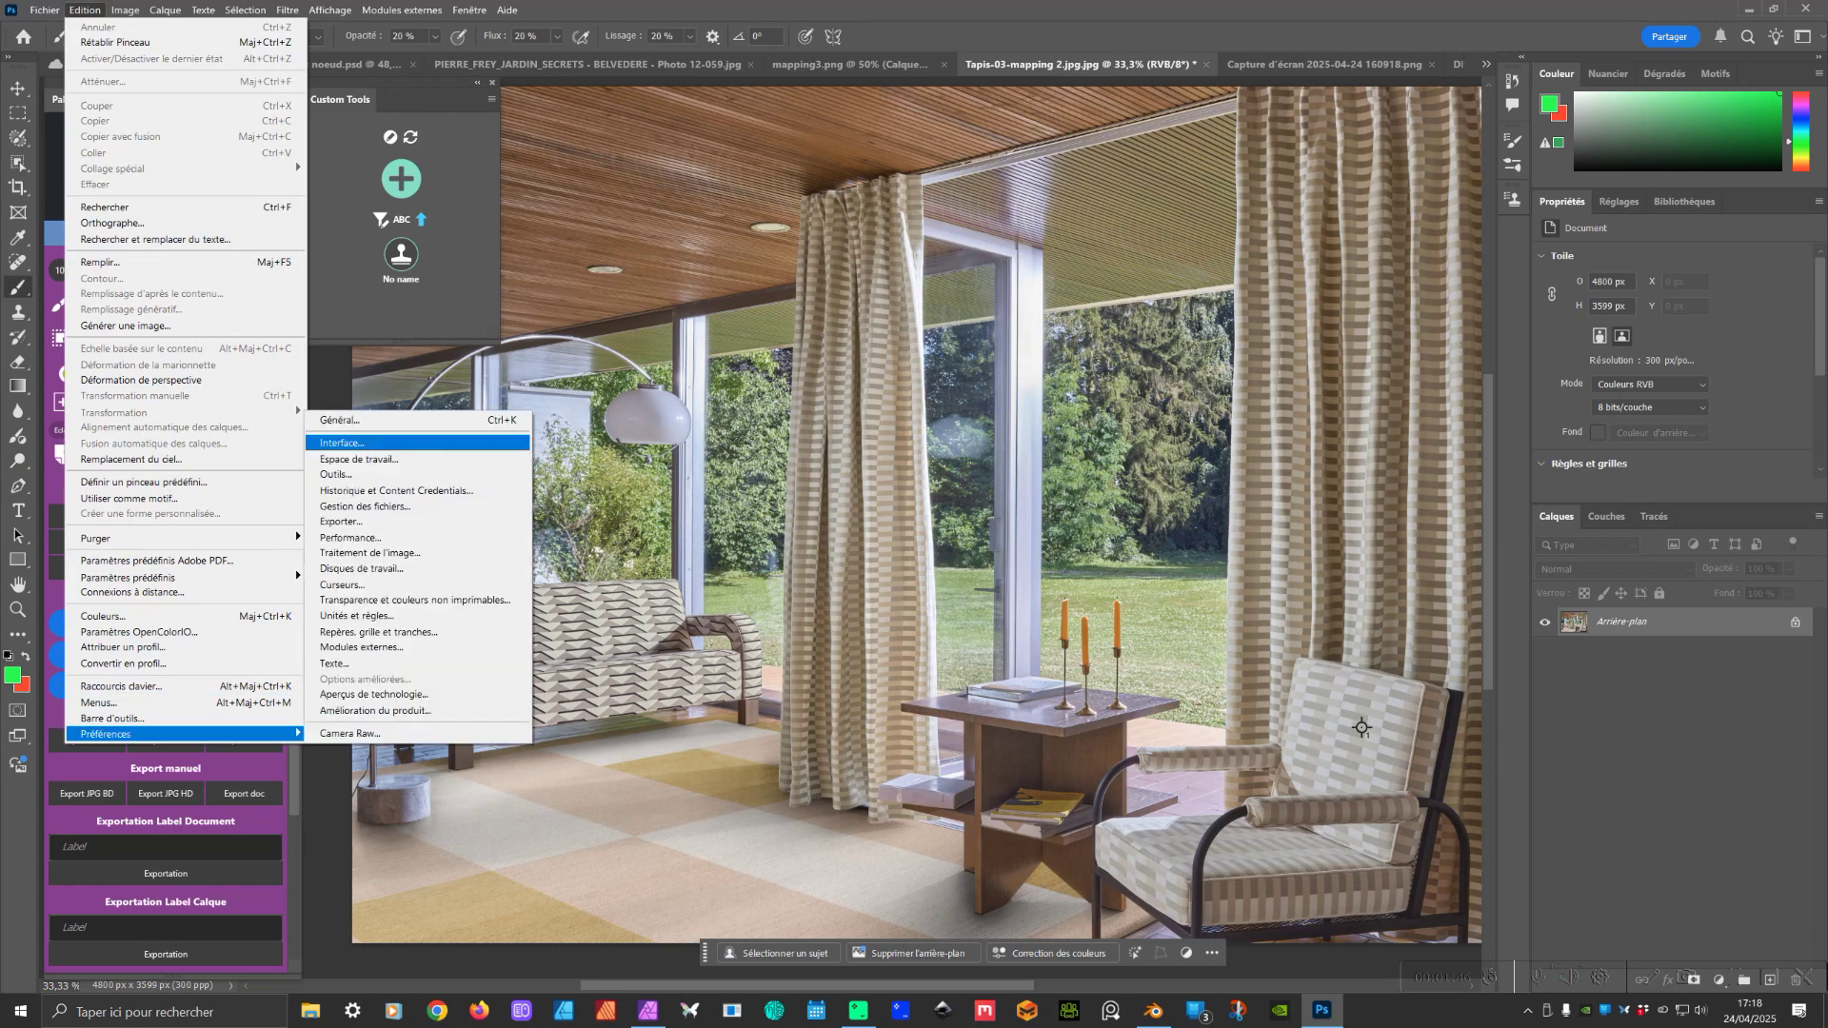
left_click(342, 442)
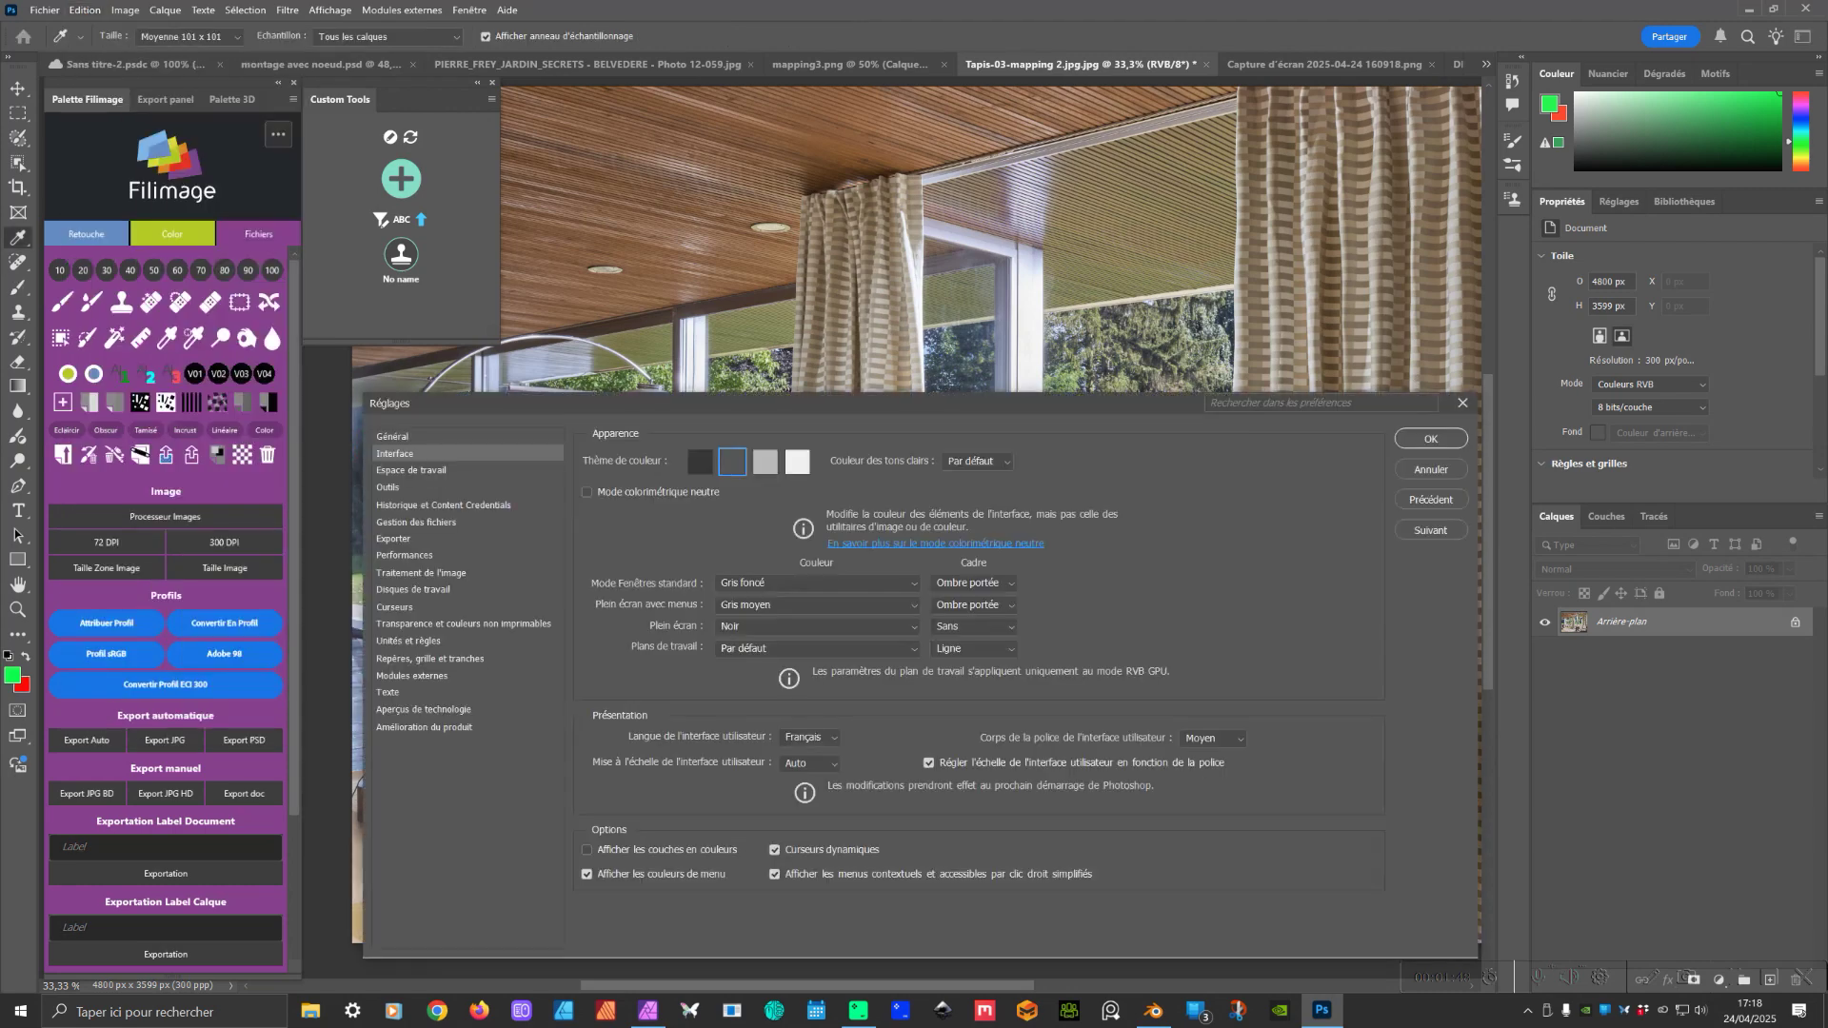
left_click_drag(781, 403, 961, 185)
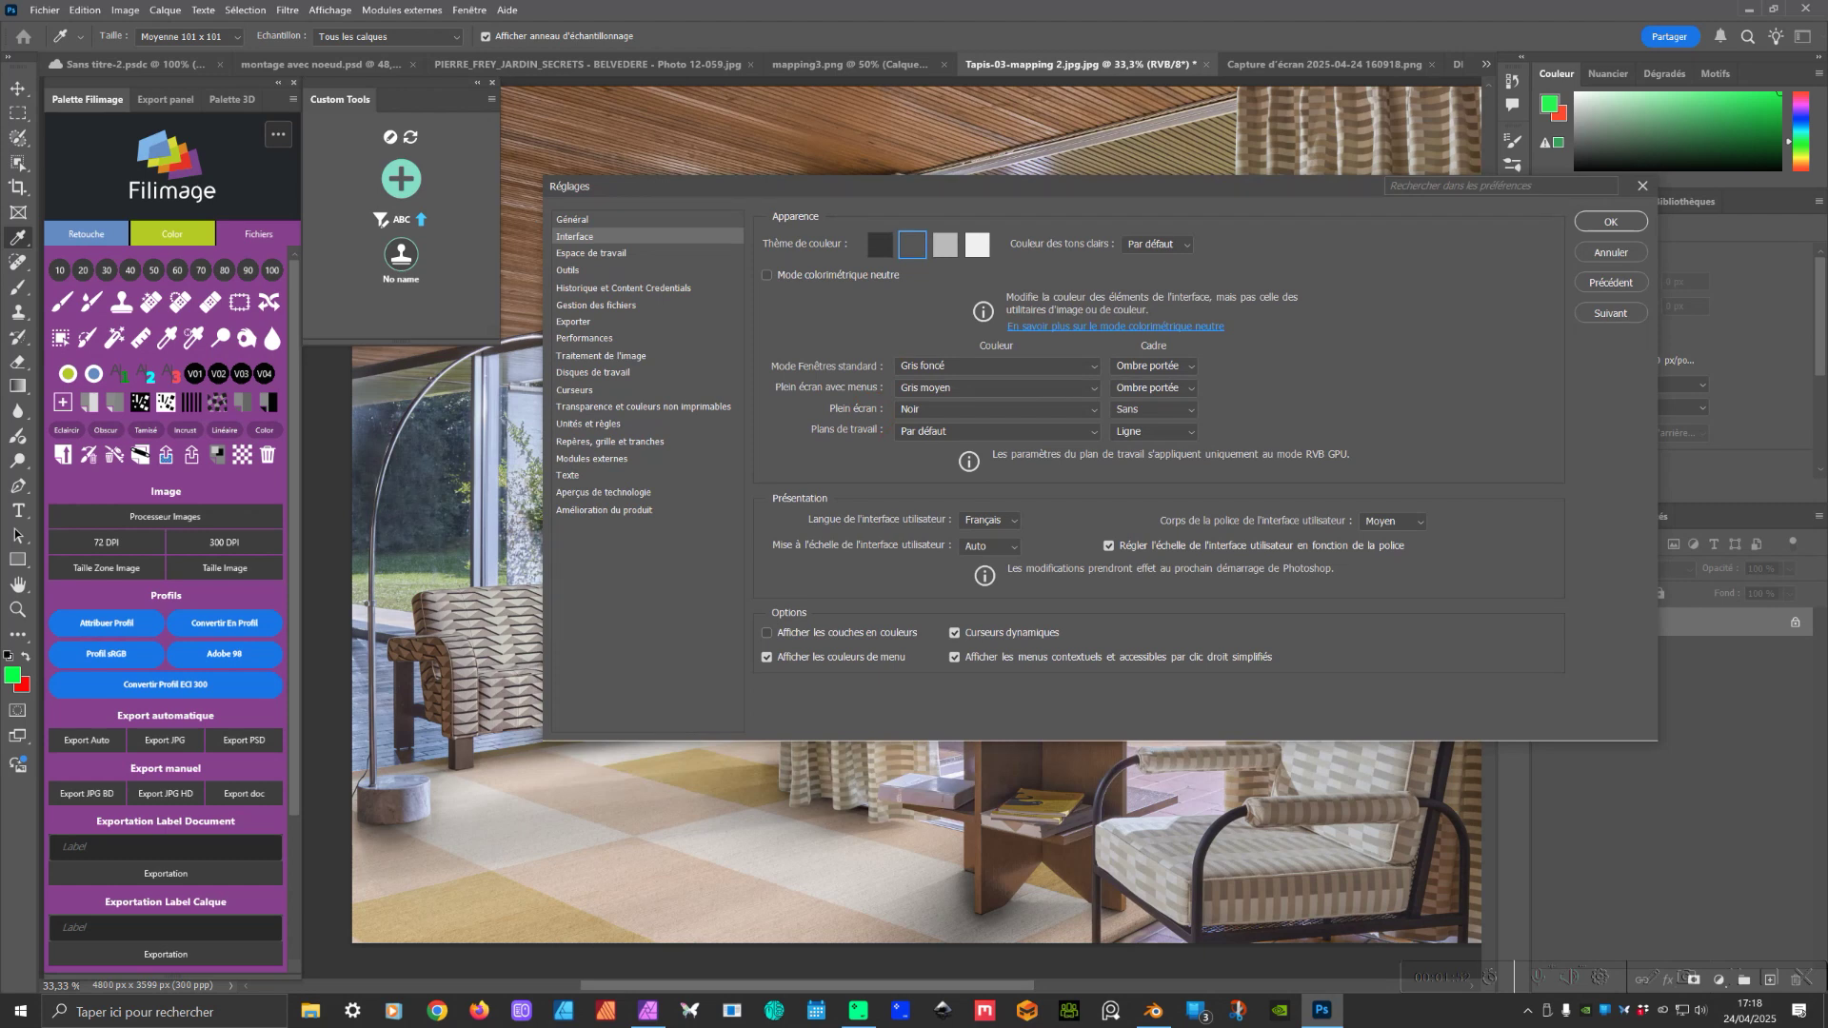
left_click(990, 546)
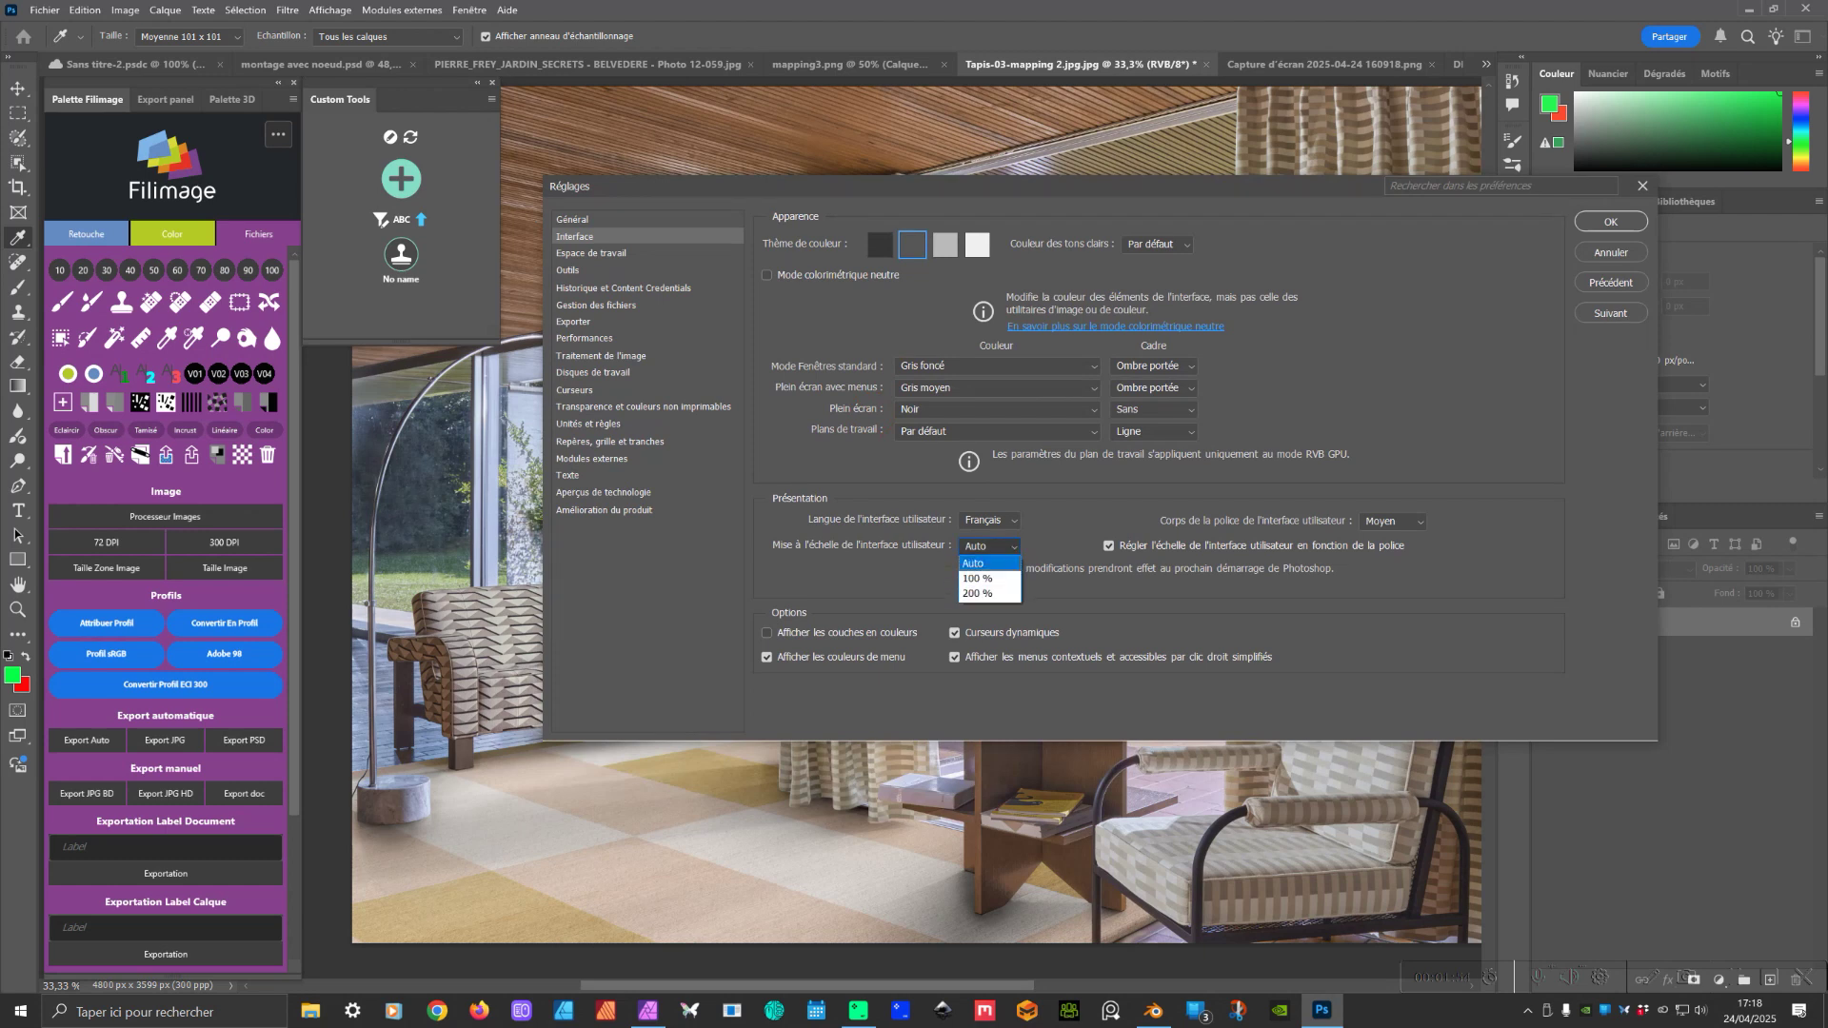
left_click(871, 605)
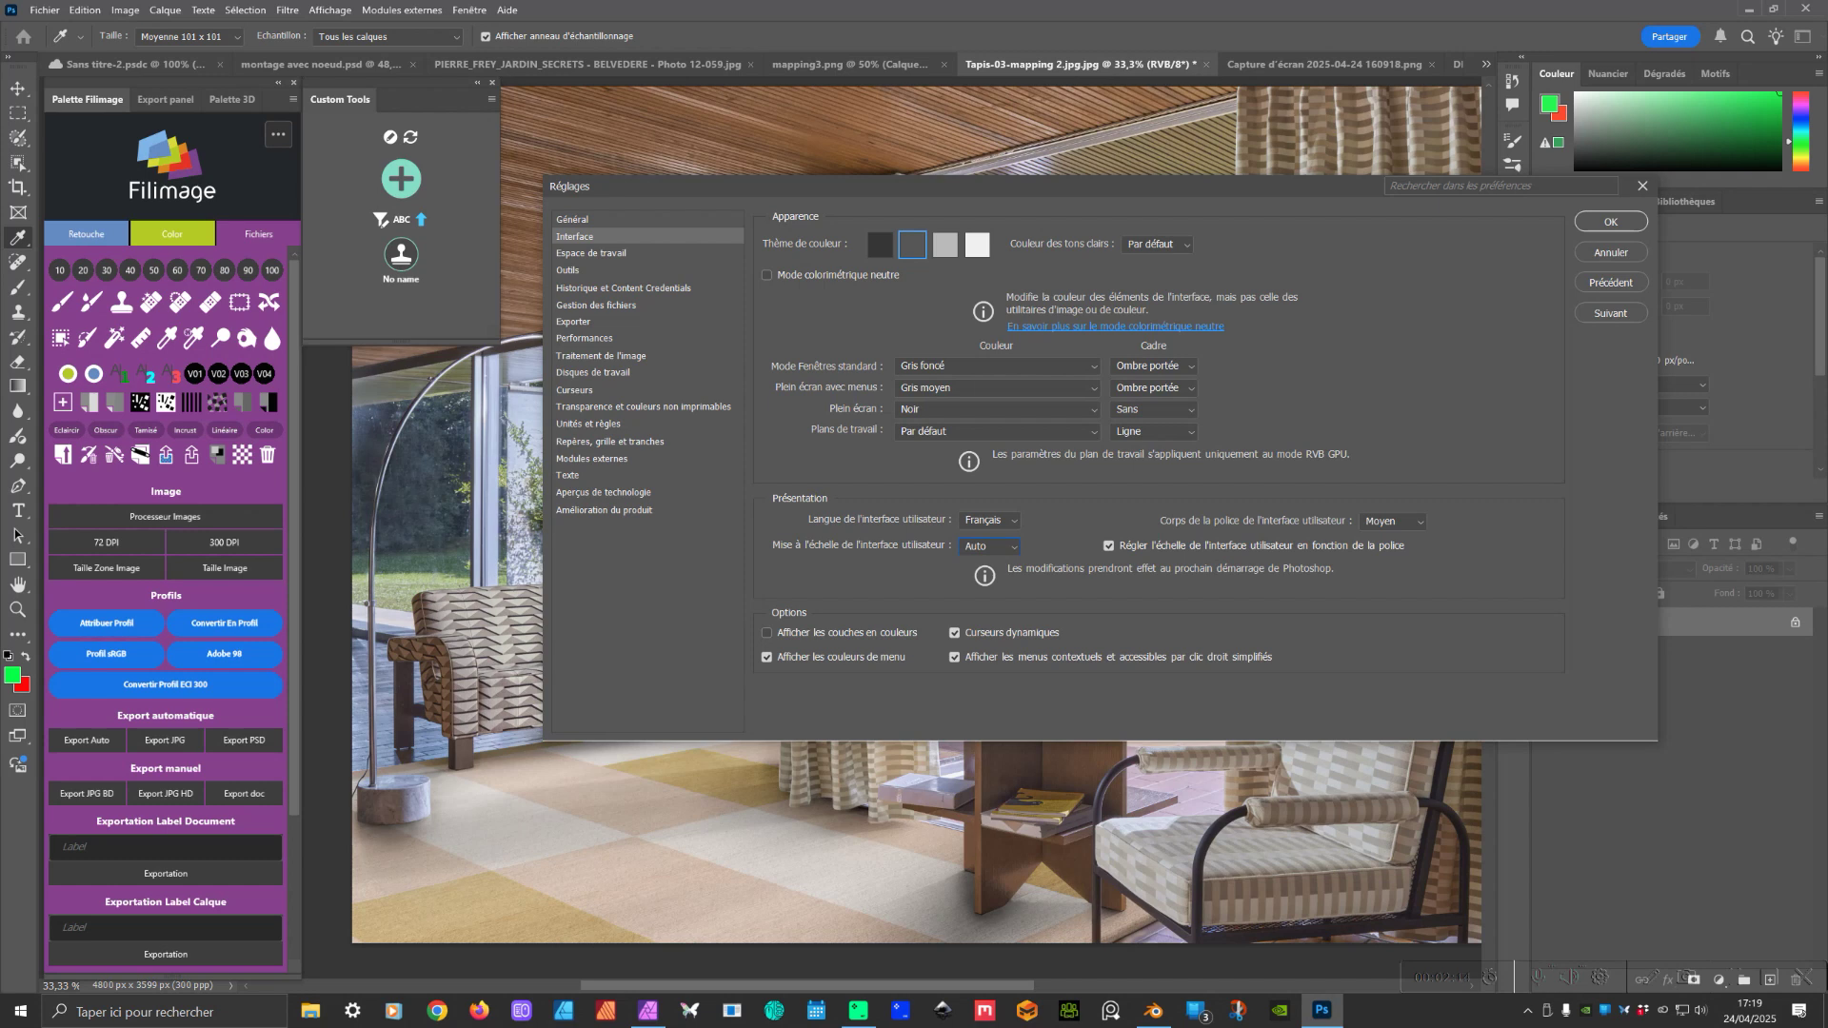
- Try the Très petit font size for the user interface and cancel the preferences
left_click(1392, 521)
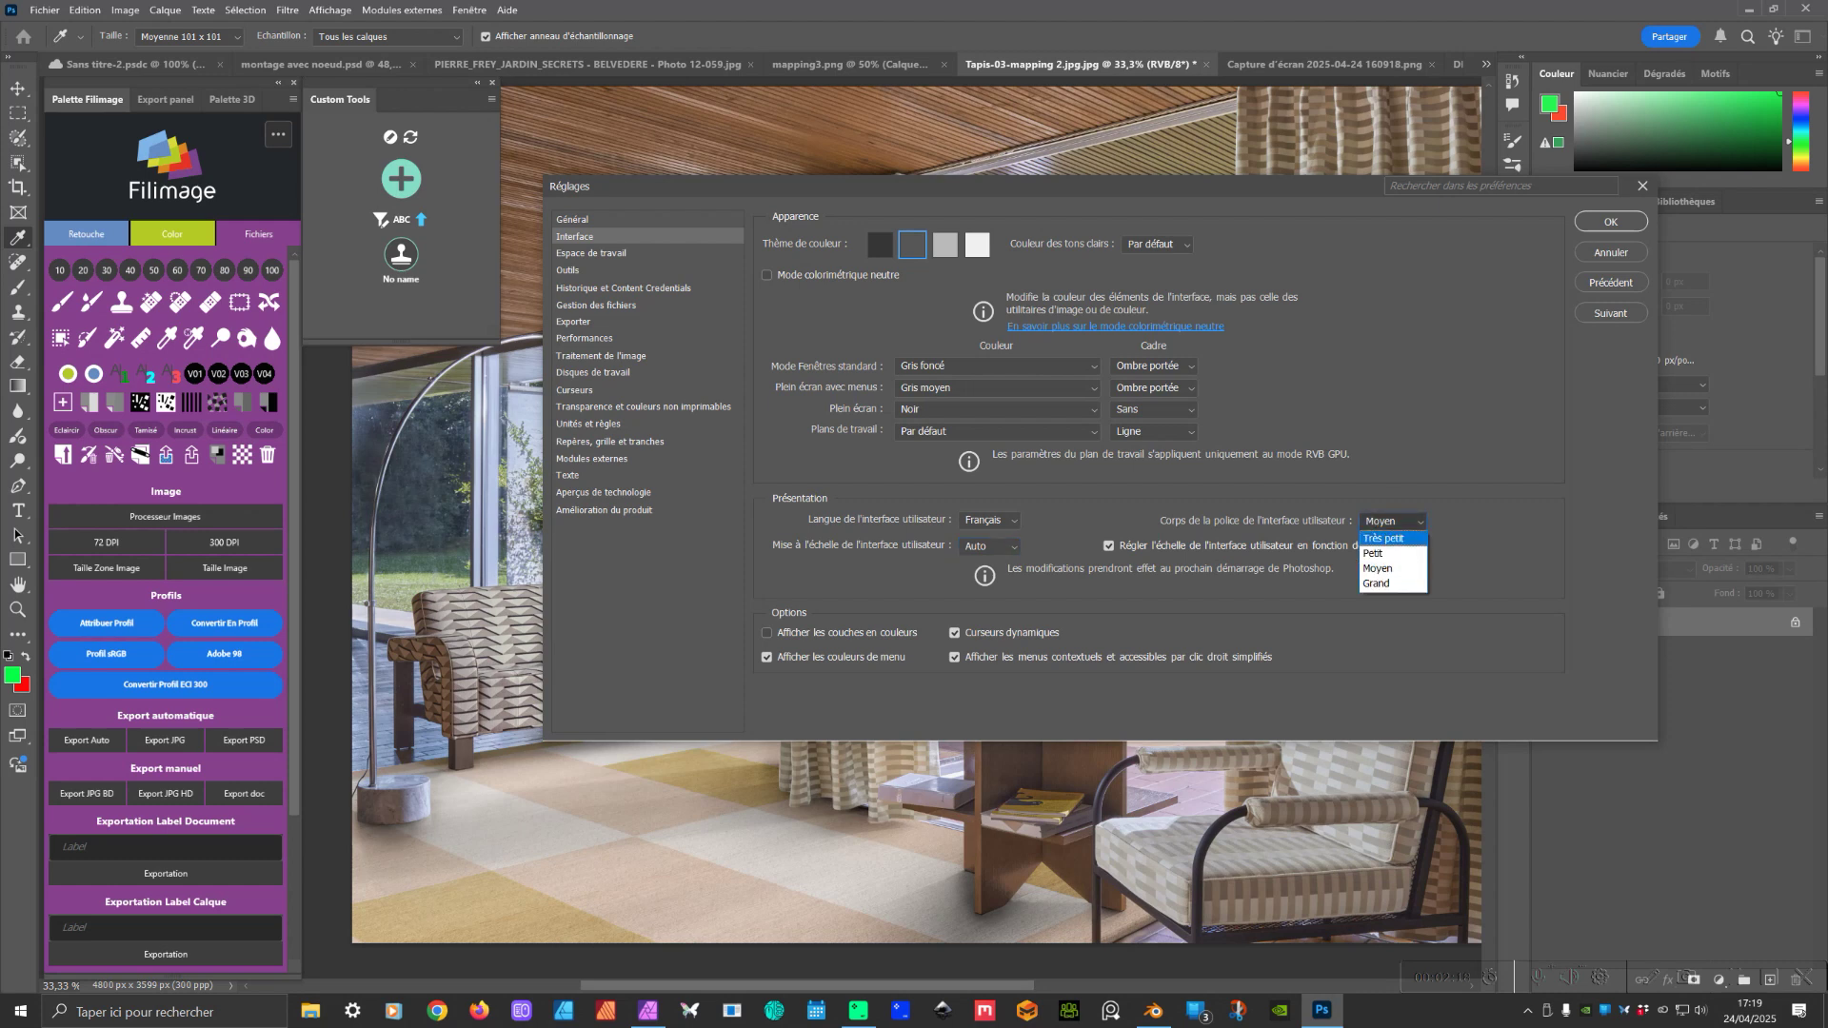
left_click(1379, 539)
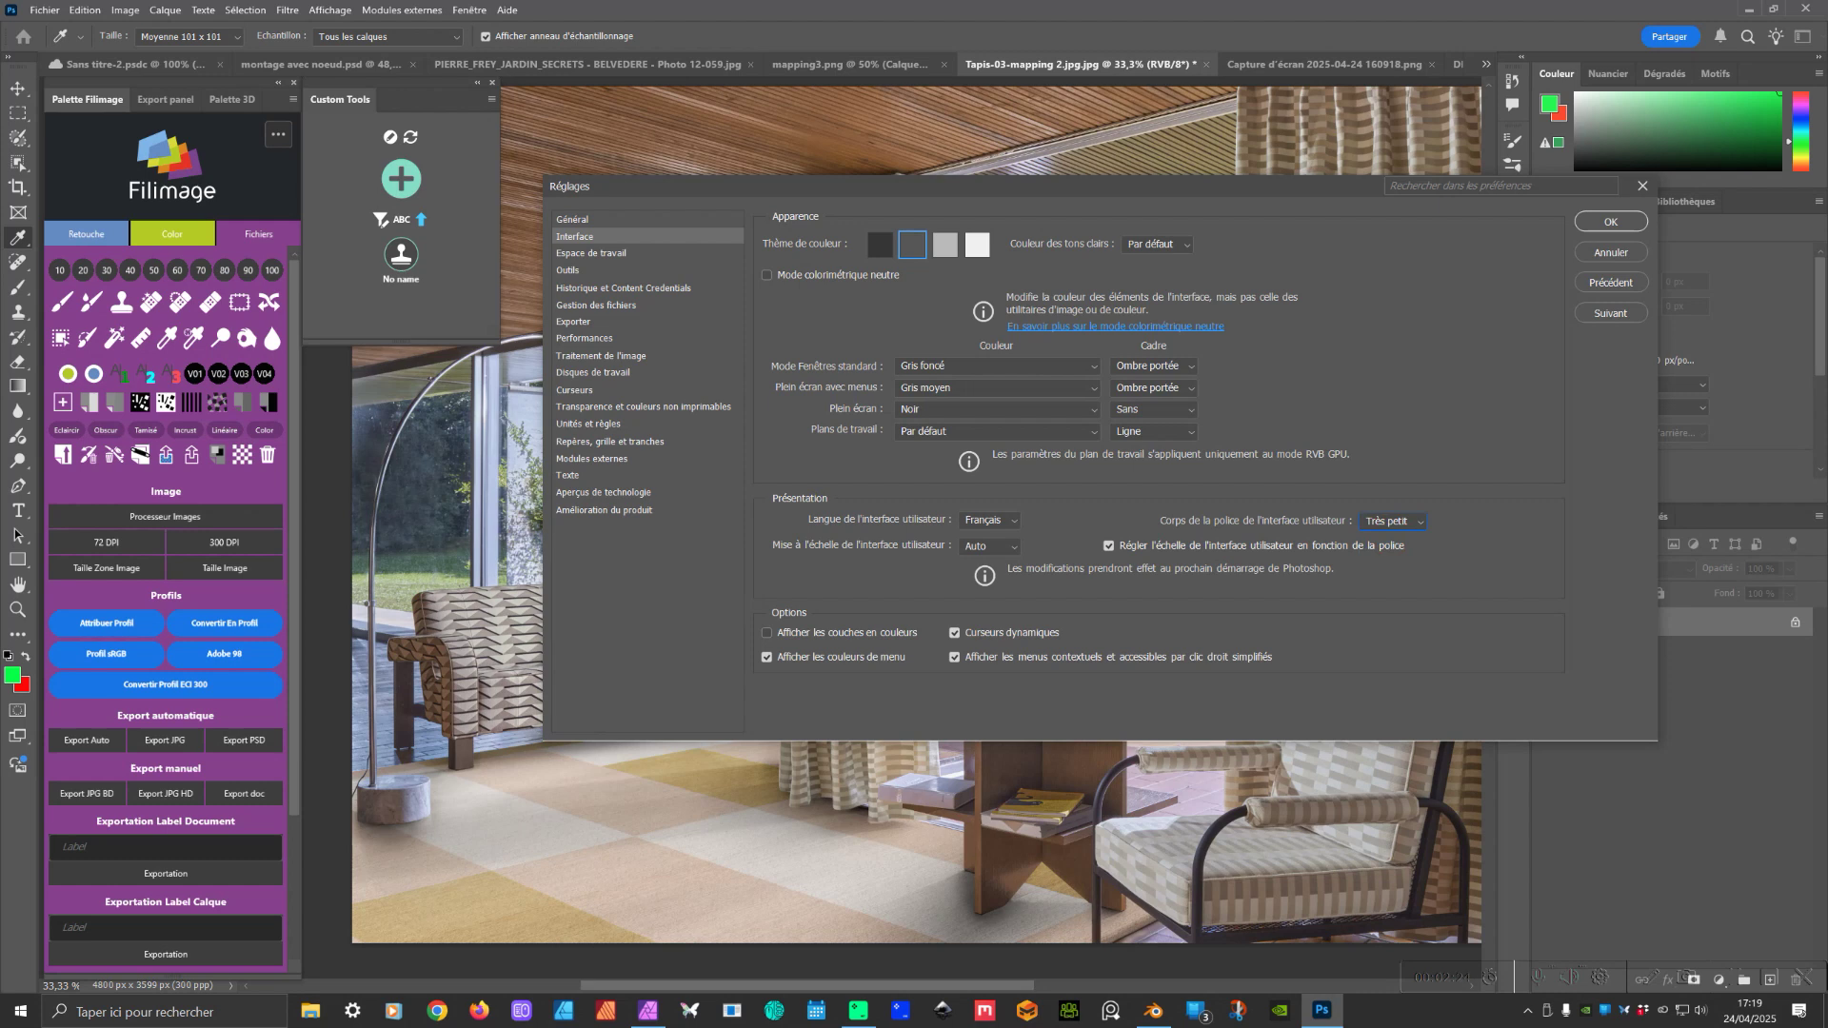
left_click(1608, 251)
key("b")
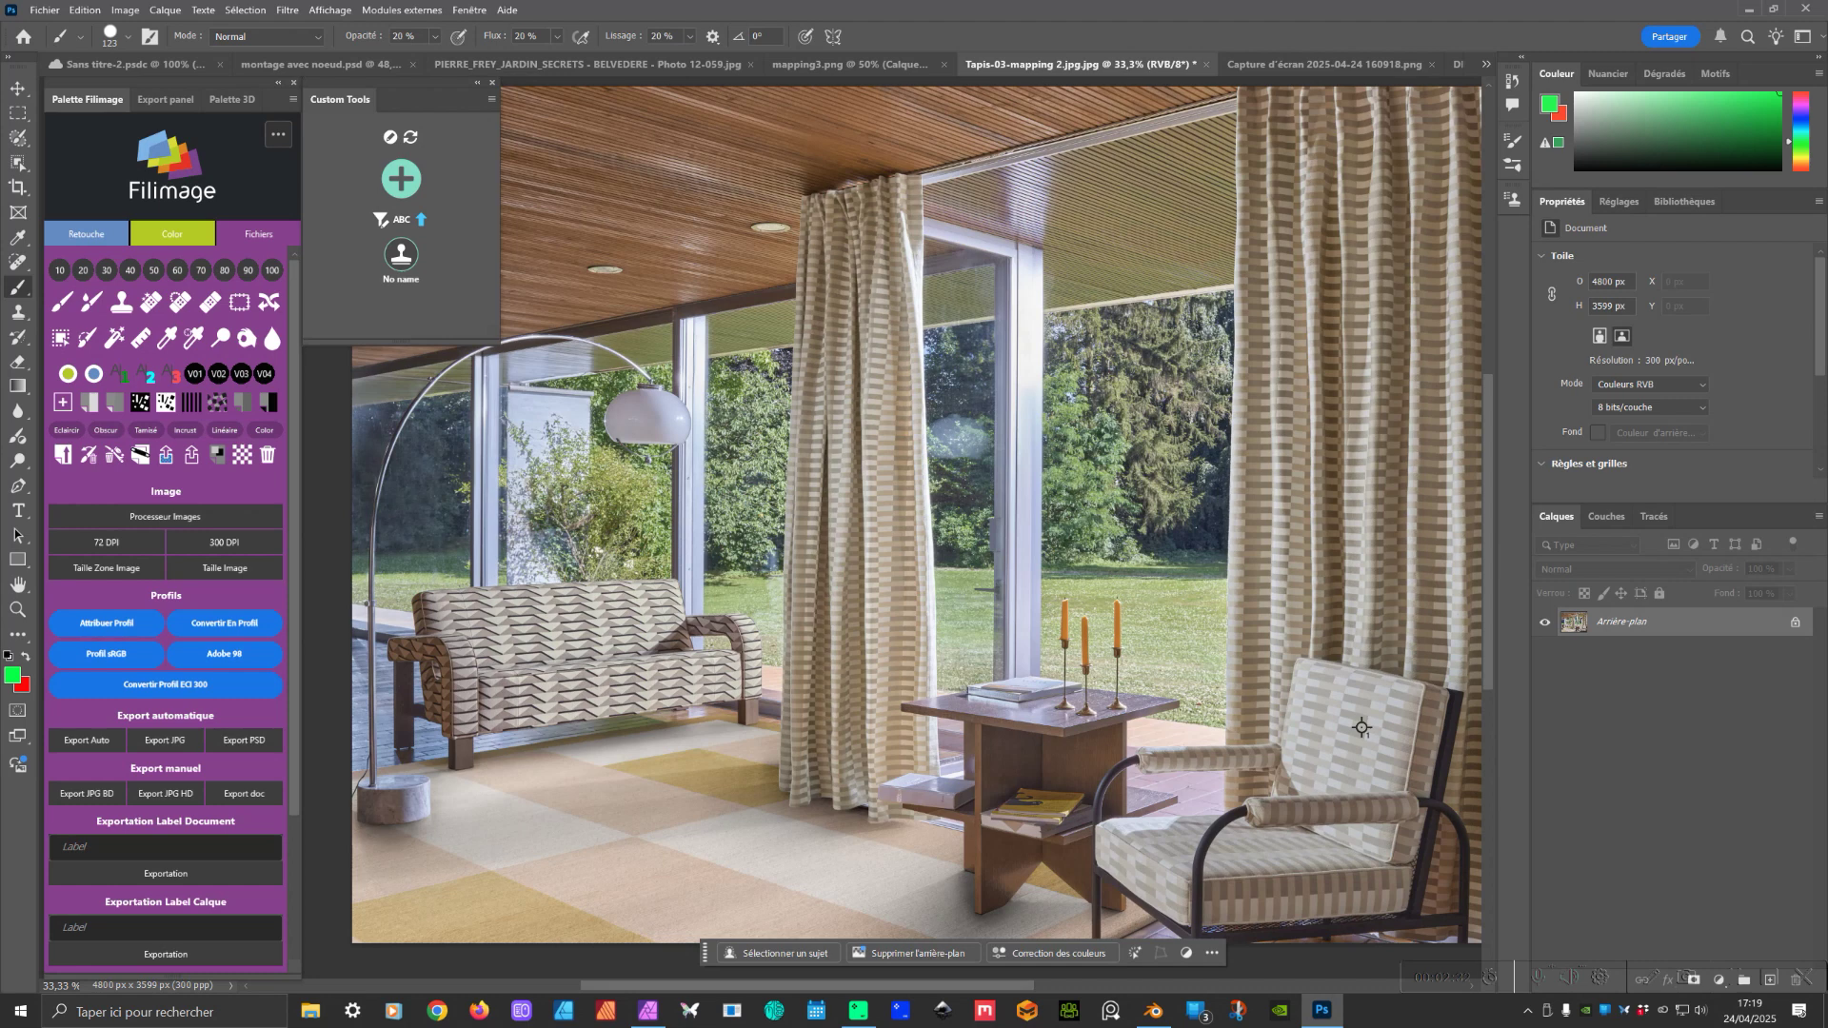
- Move the Custom Tools panel over the image near the lamp and switch to full screen mode with menus
left_click_drag(400, 83, 561, 245)
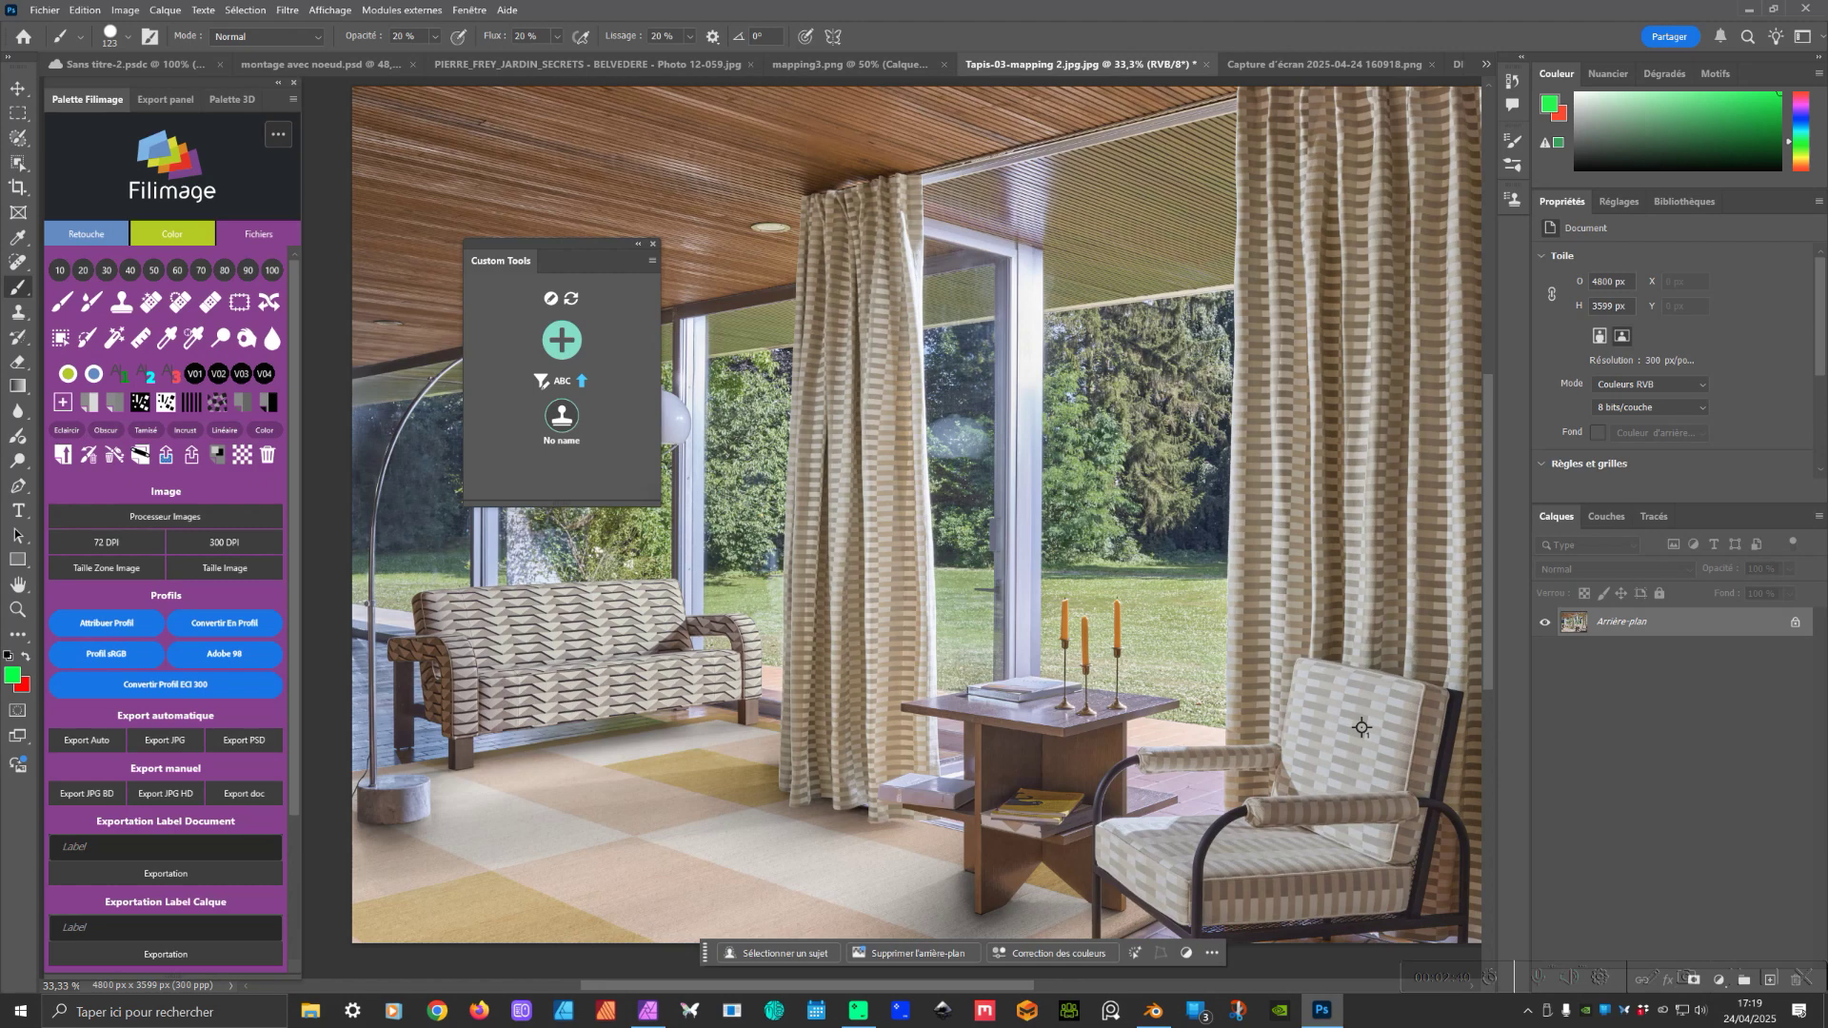
key("f")
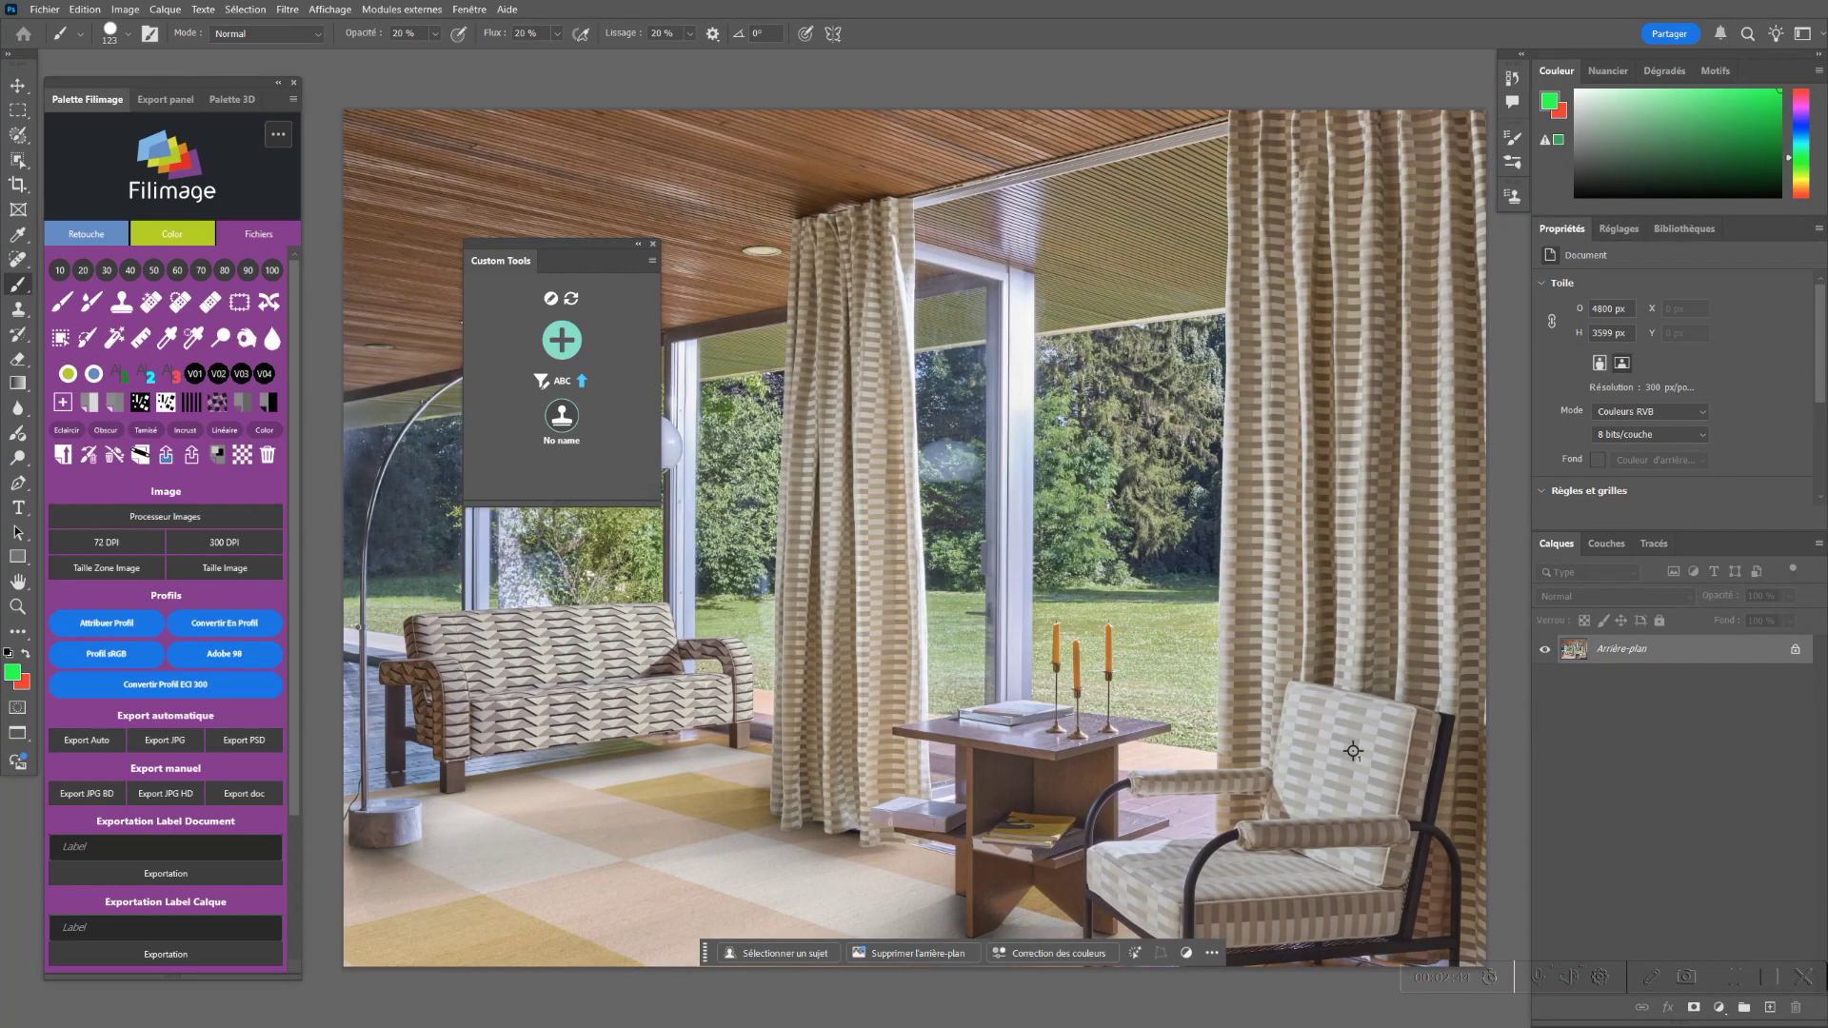
- Sample a brown from the wooden ceiling with the Eyedropper over default colours, and add the Eyedropper to Custom Tools
key("i")
mouse_move(812, 395)
left_mouse_down()
mouse_move(846, 444)
mouse_move(849, 550)
left_mouse_up()
key("d")
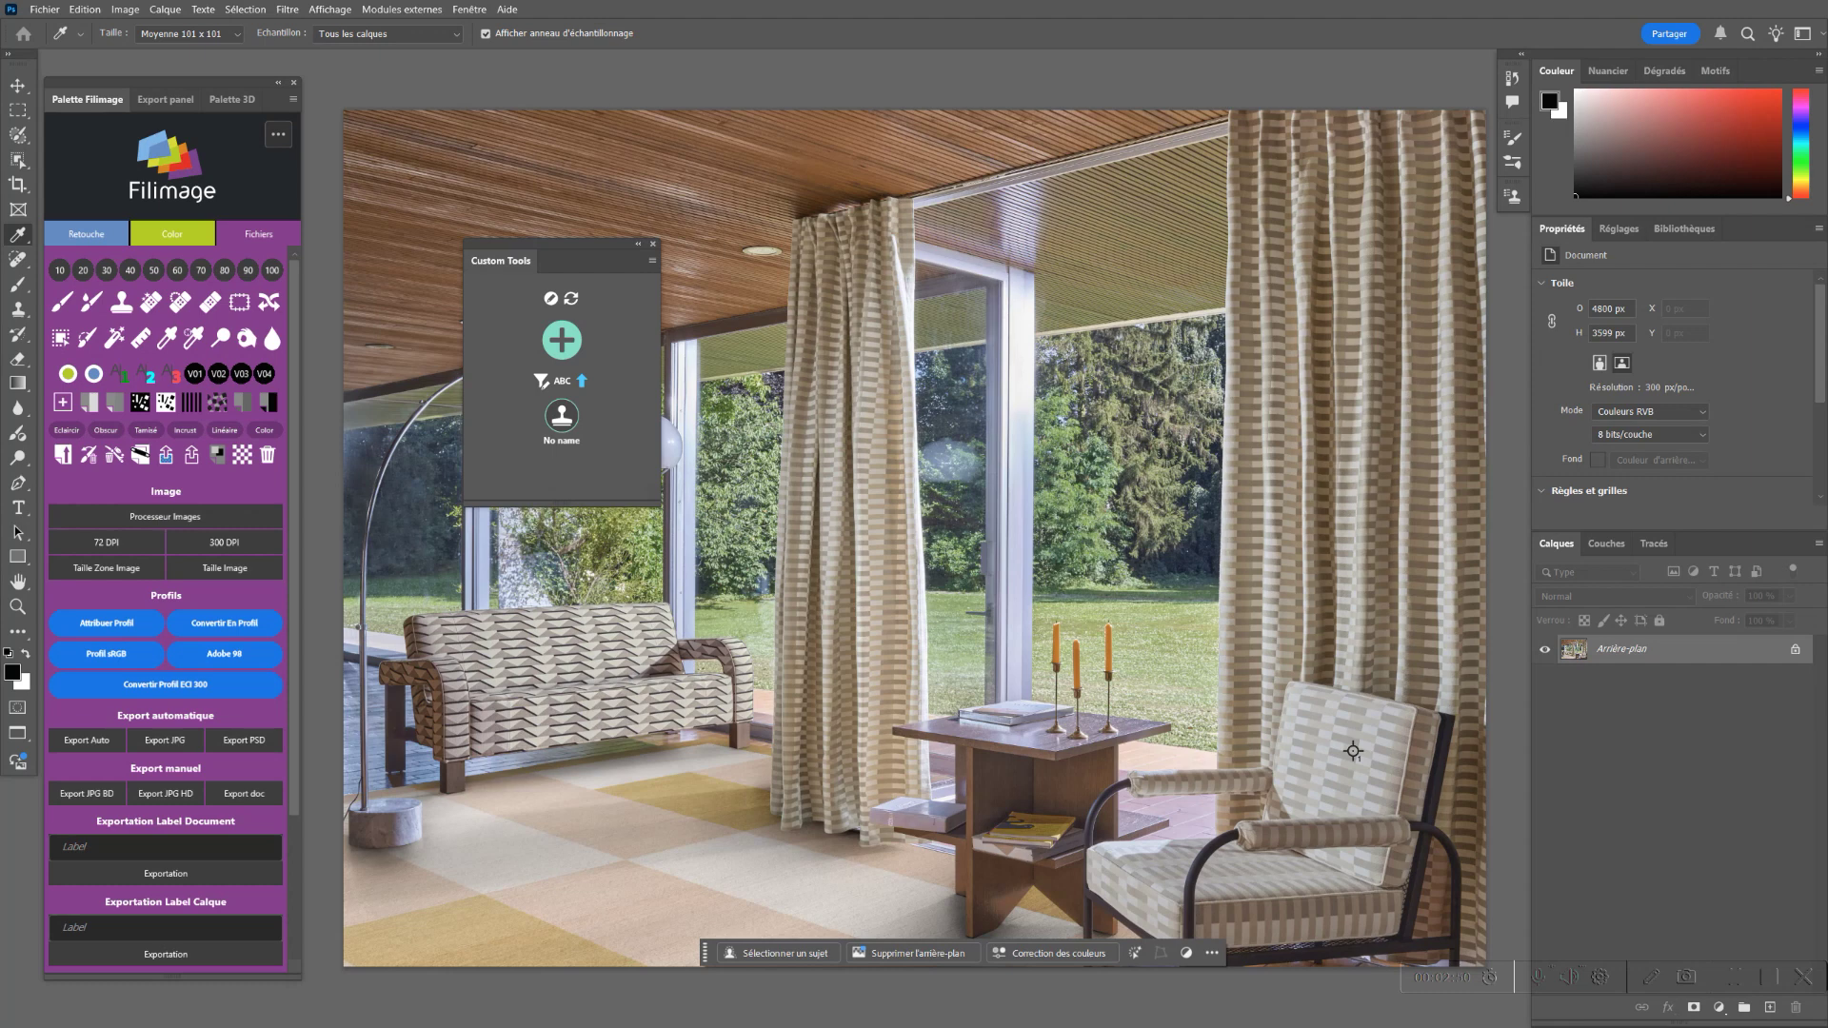
left_click_drag(665, 187, 752, 228)
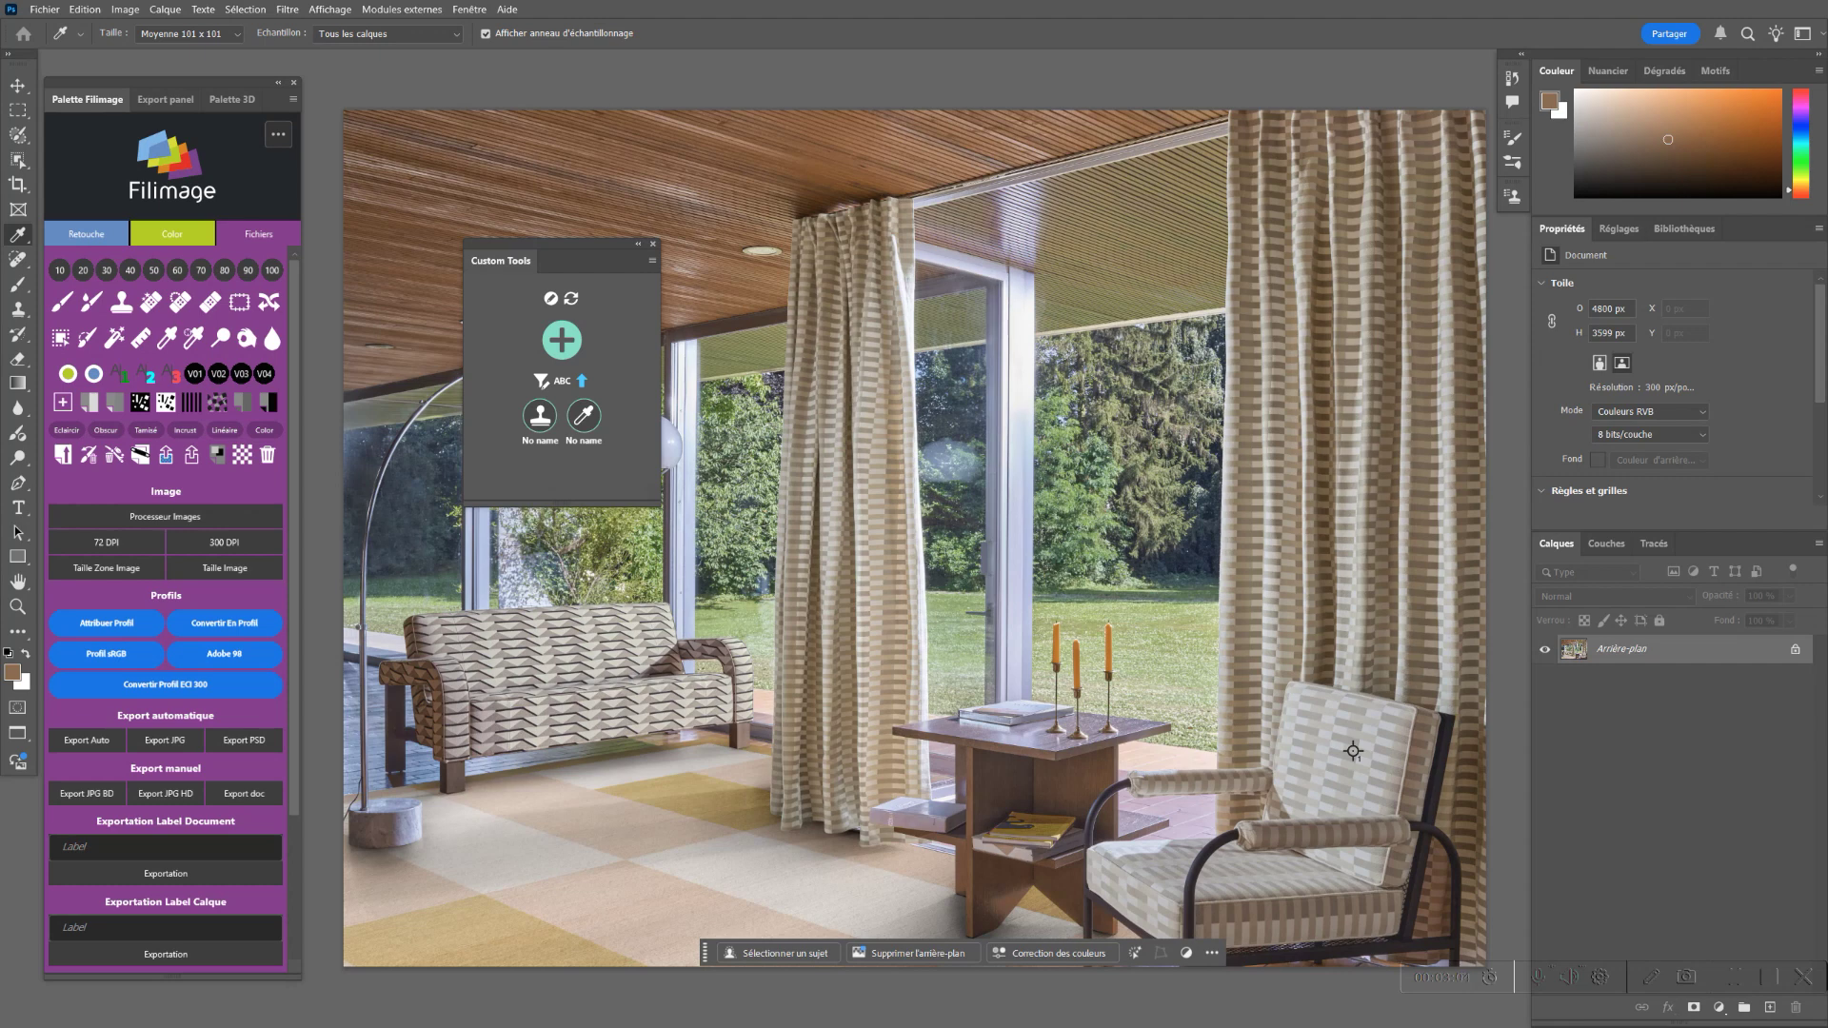
- Add the Brush to Custom Tools and swap the foreground and background colours
key("b")
left_click(562, 340)
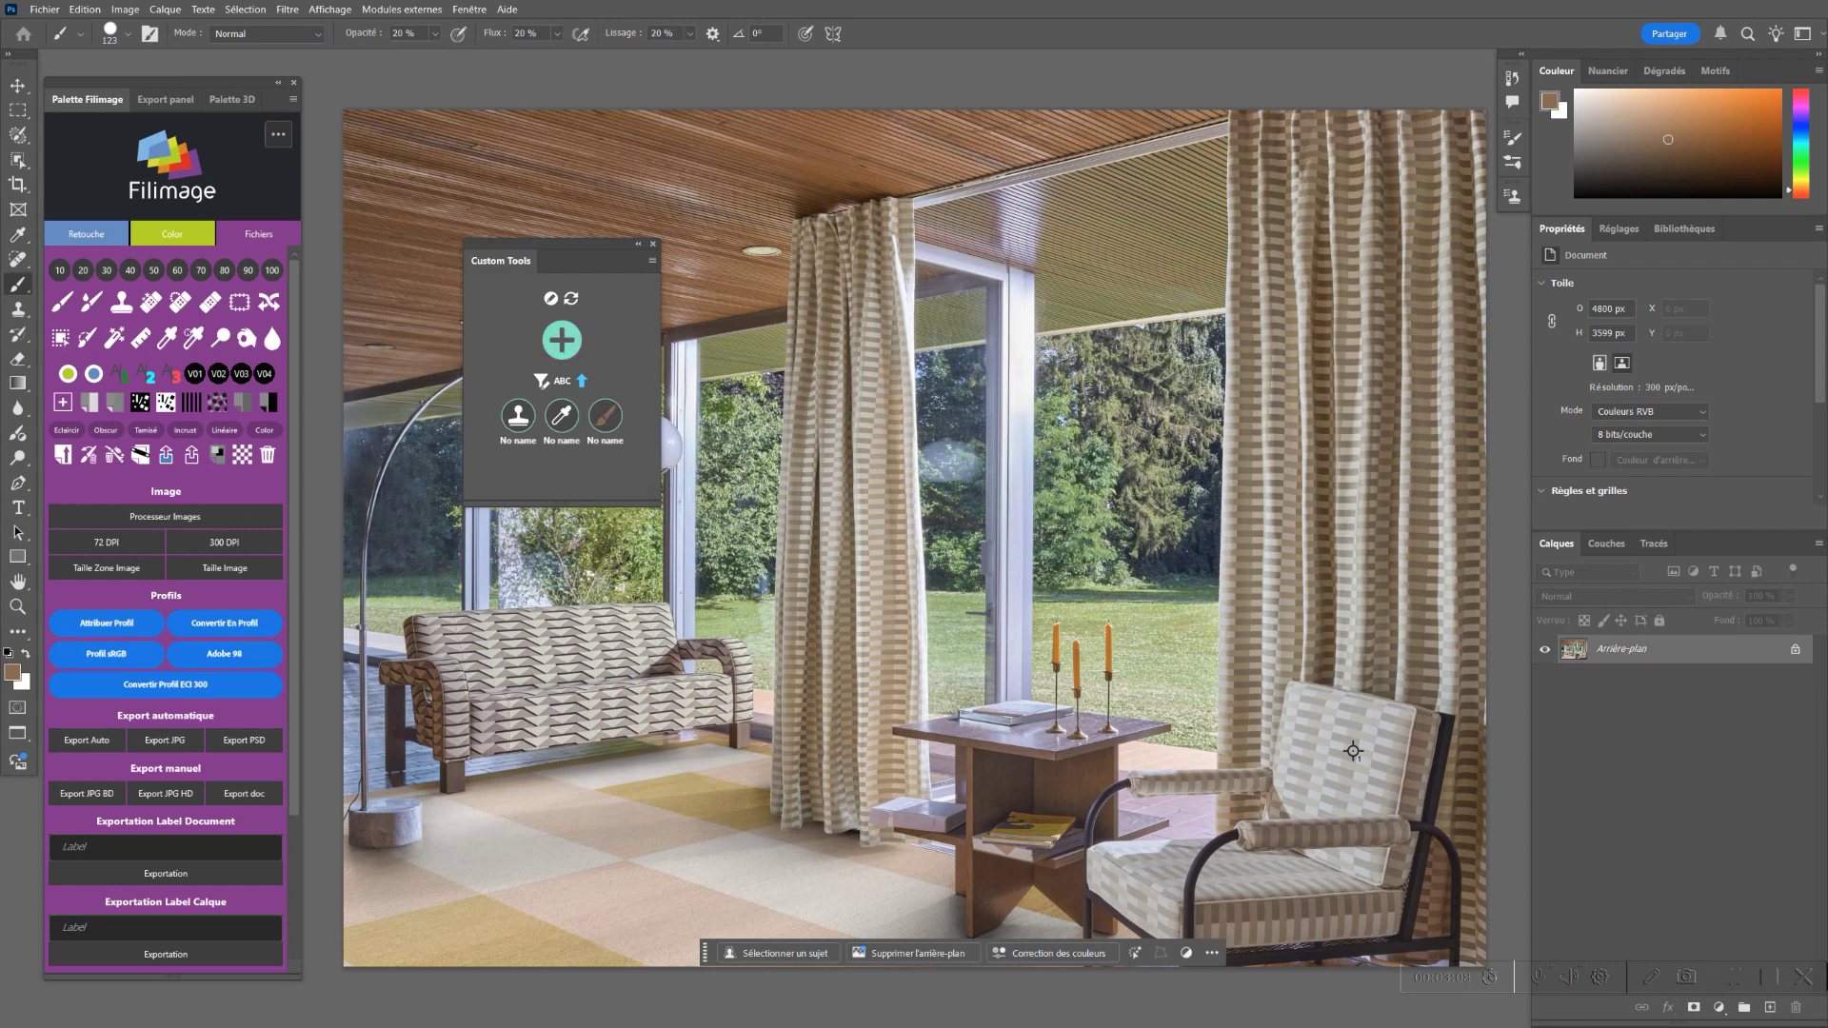
key("x")
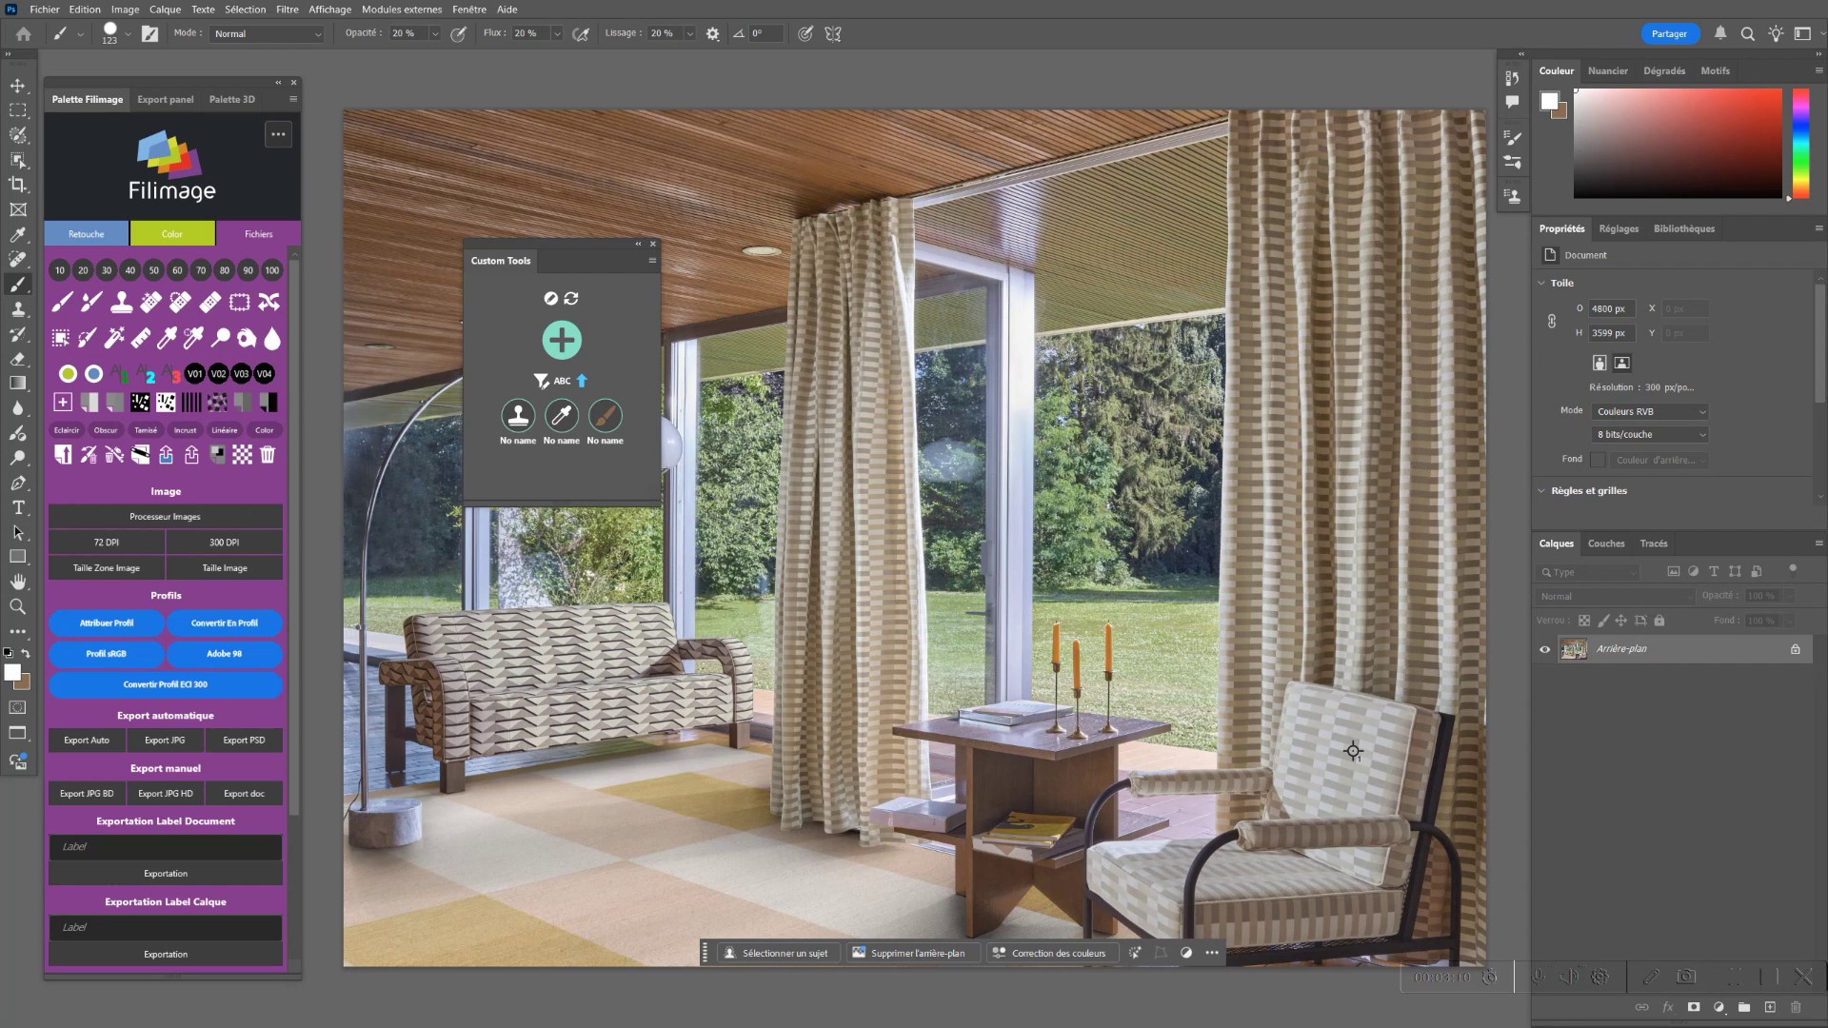
- Give the Clone Stamp the textured 306 brush tip with Symétrie X enabled and a size of 33 px
right_click(1354, 751)
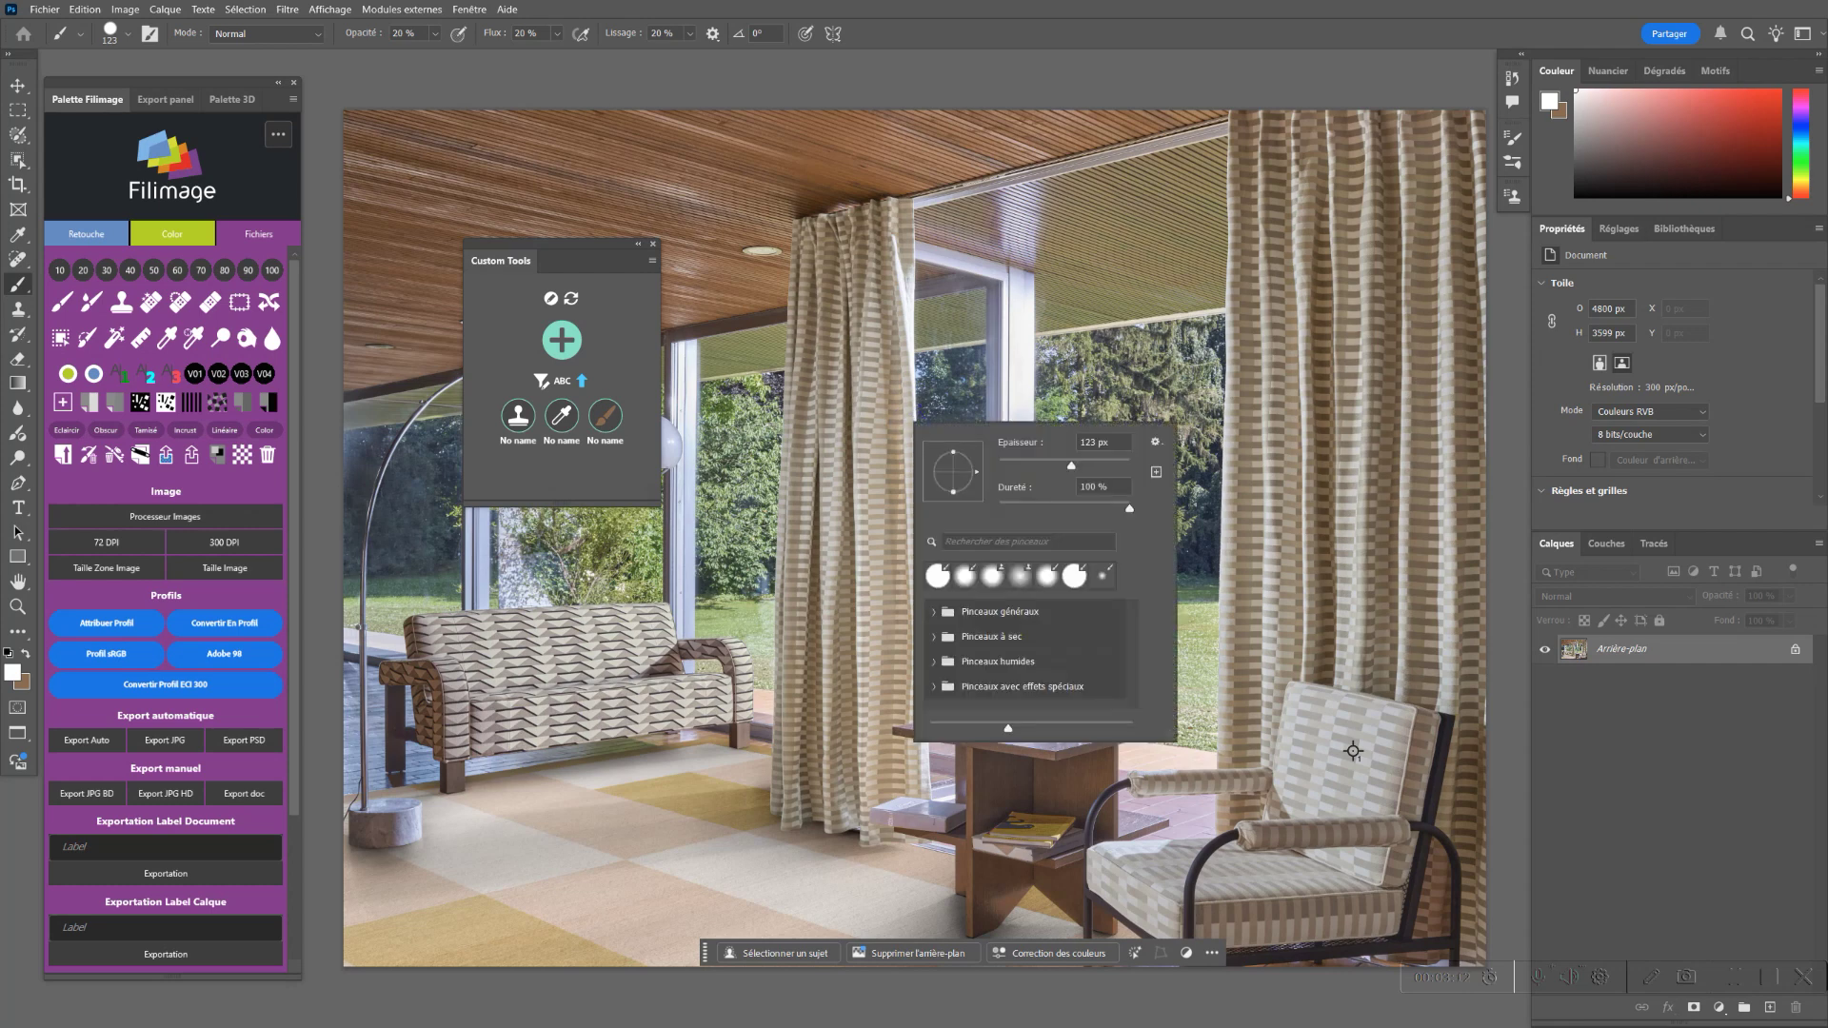
key("s")
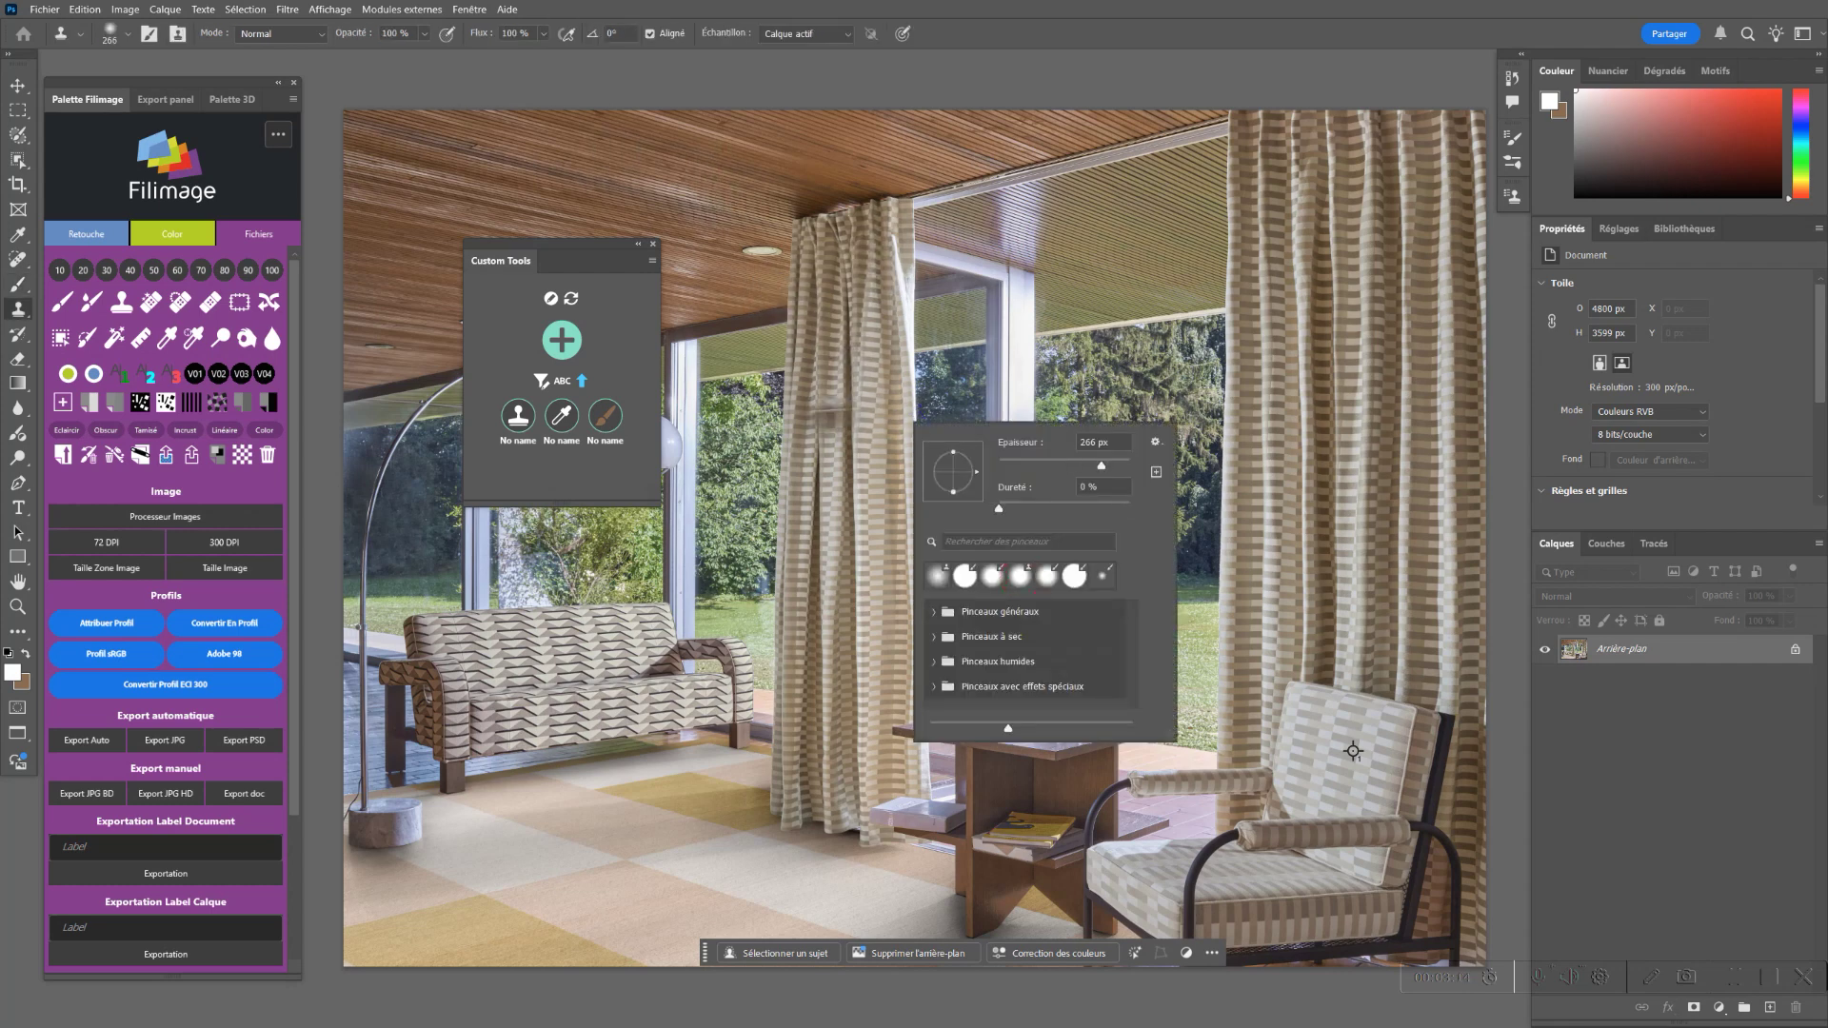
key("F5")
left_click_drag(1404, 448, 1278, 448)
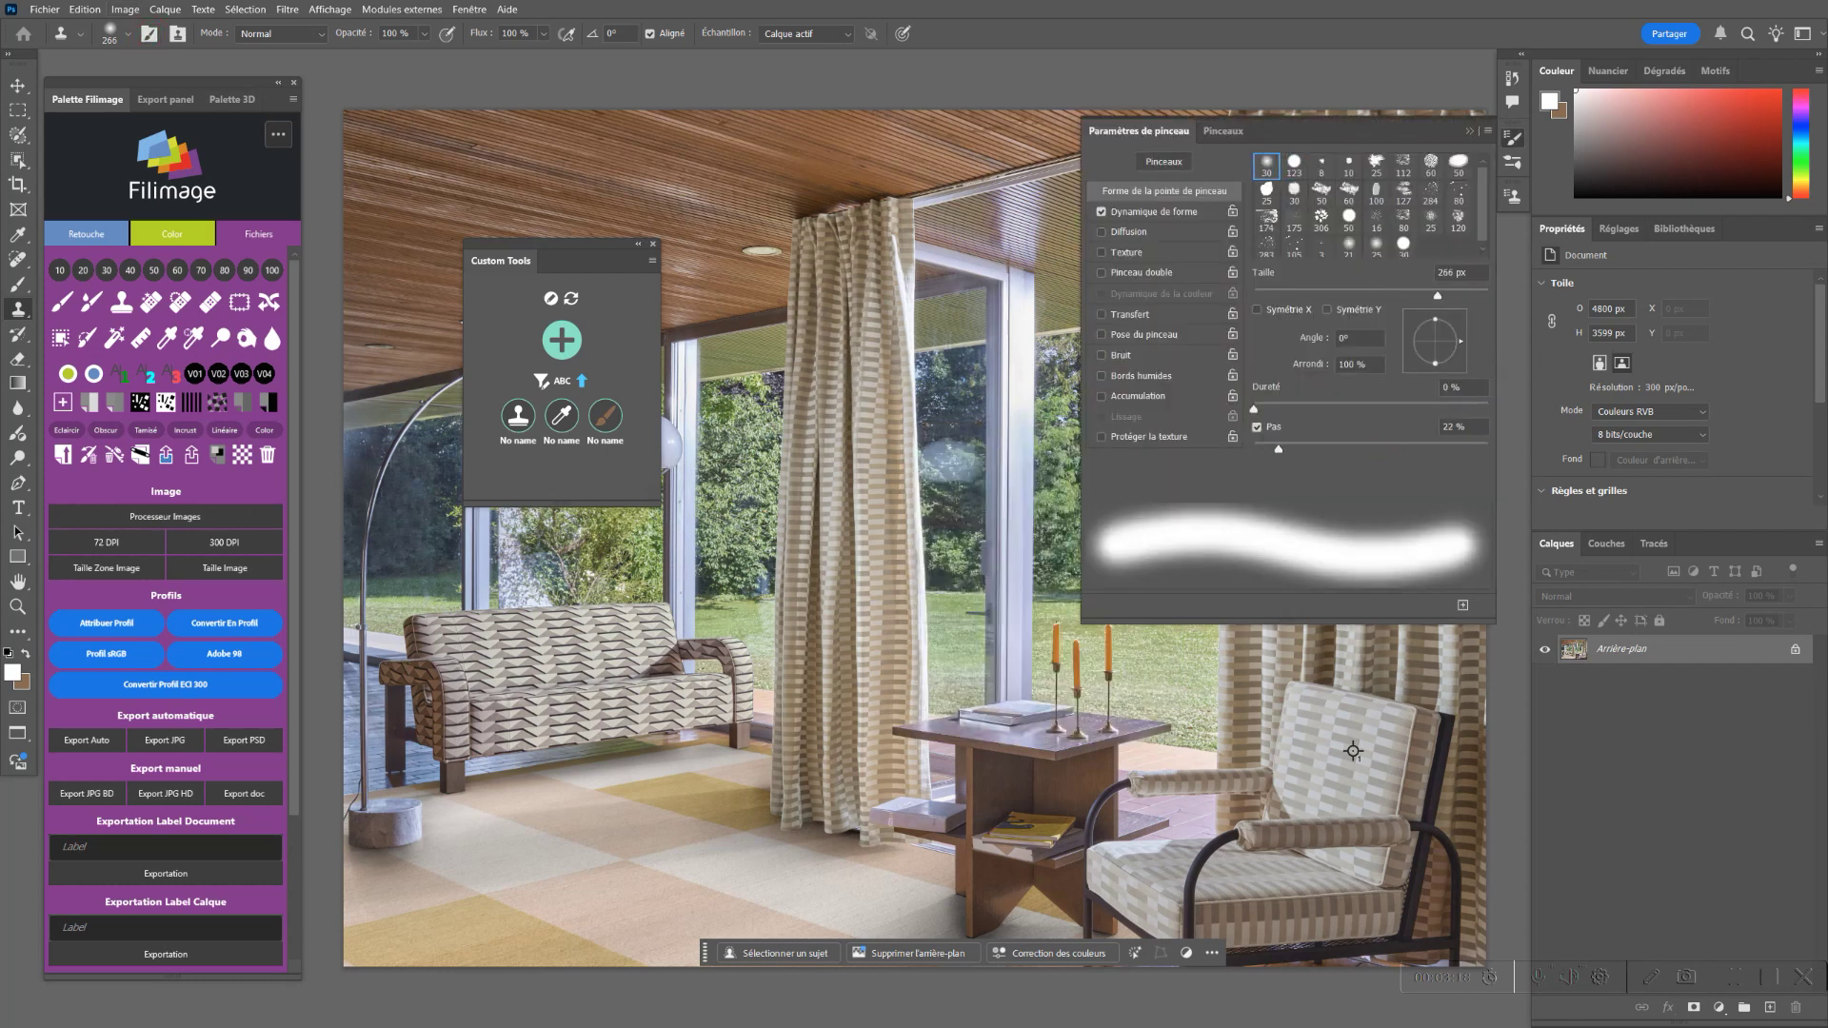
left_click(1321, 219)
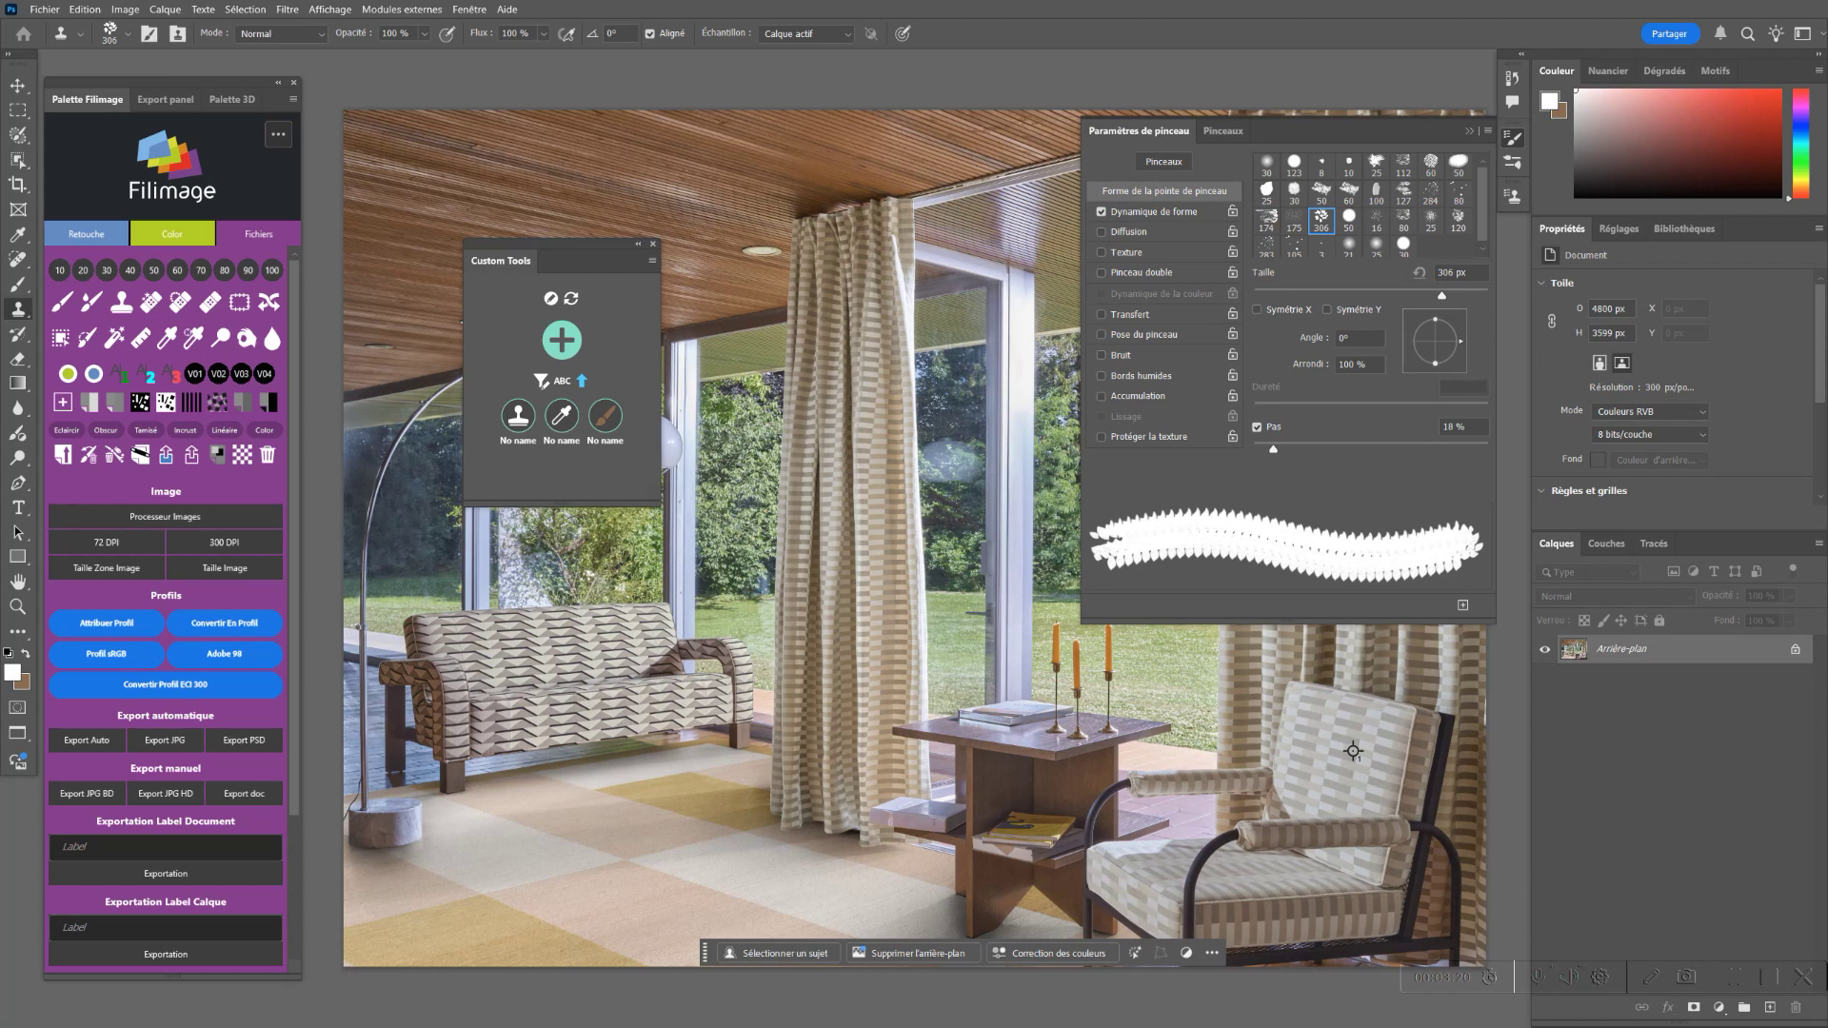
left_click(1257, 310)
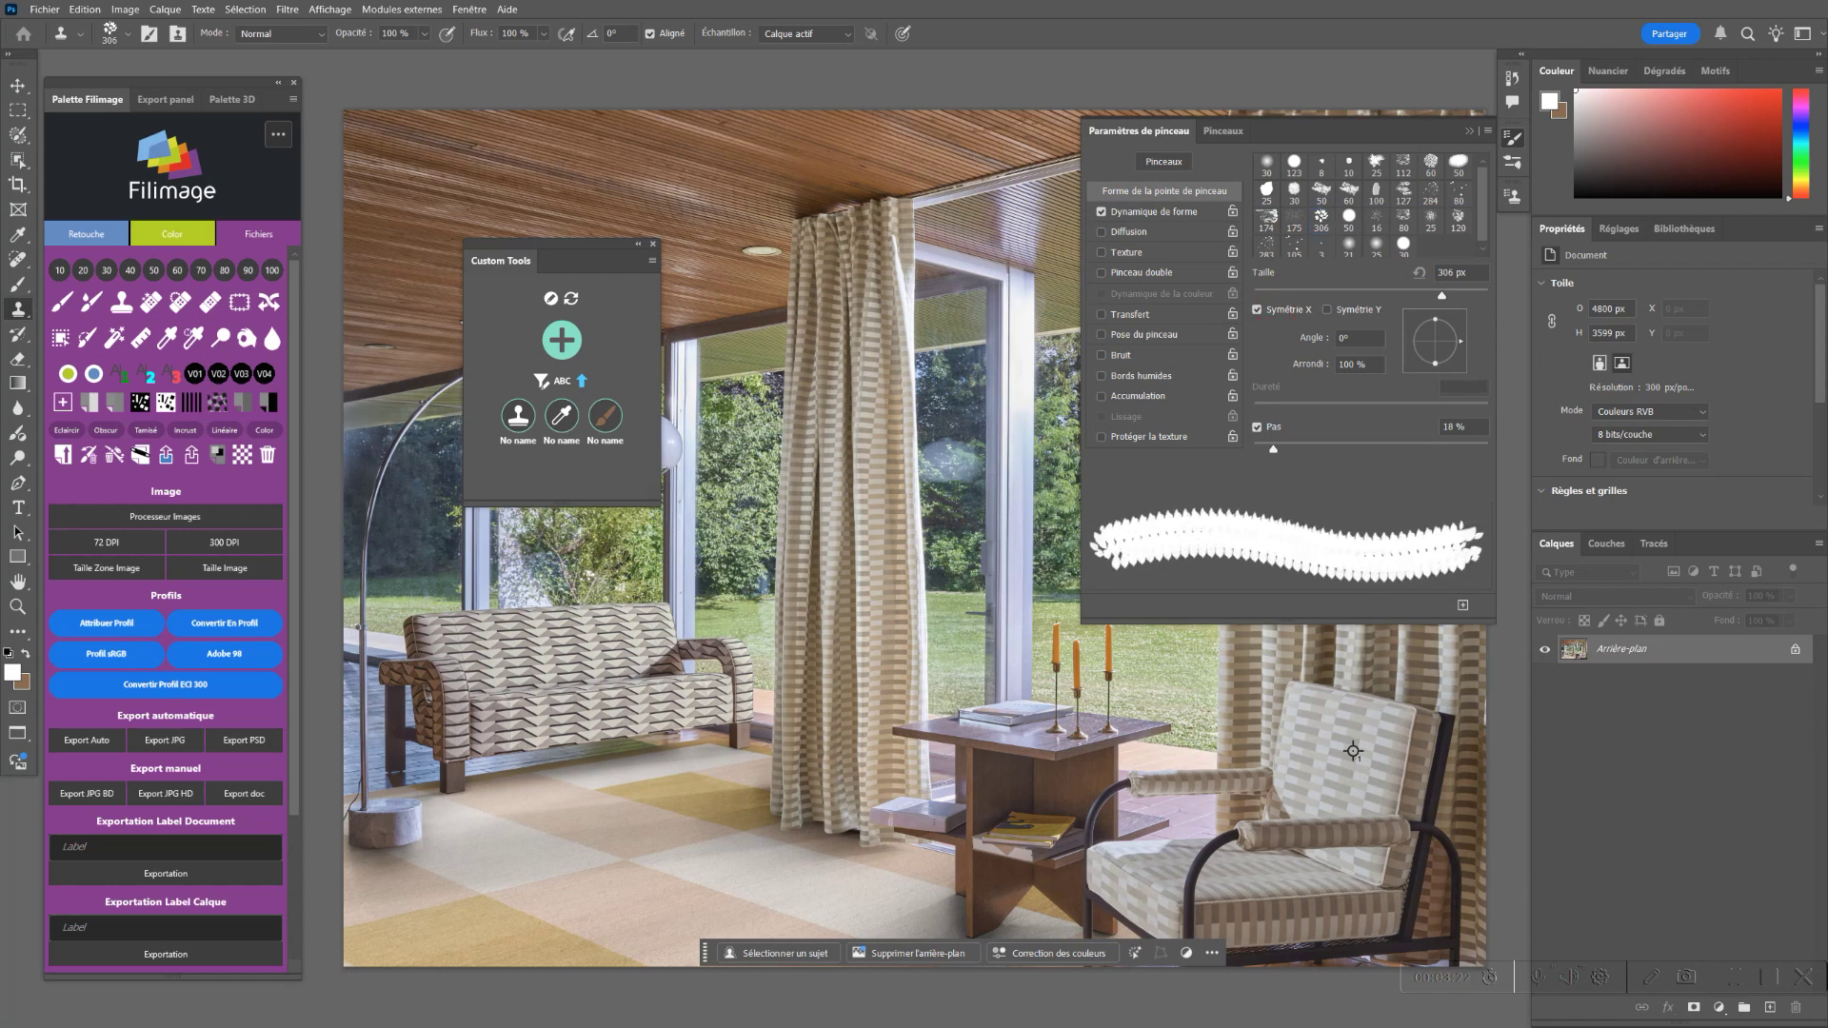
mouse_move(1442, 294)
left_mouse_down()
mouse_move(1270, 294)
mouse_move(1291, 294)
left_mouse_up()
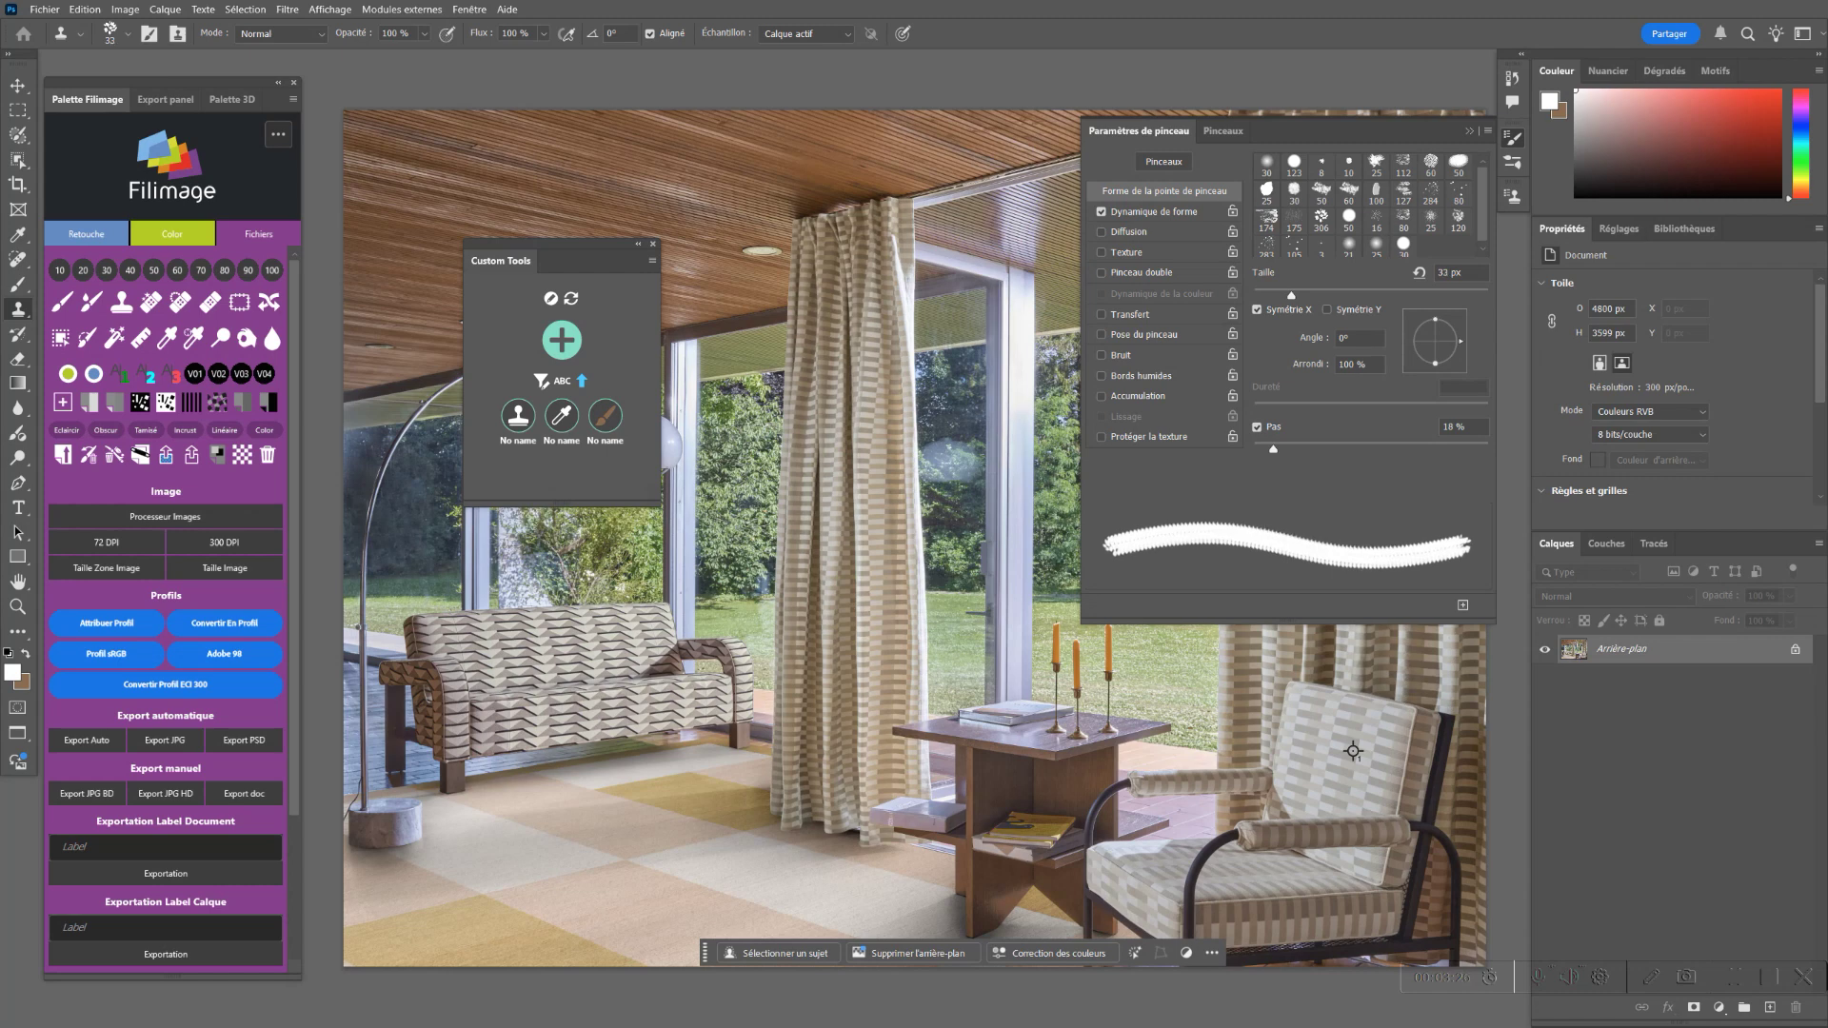
- Set the size variation in the Clone Stamp's shape dynamics to 94%
left_click(1139, 211)
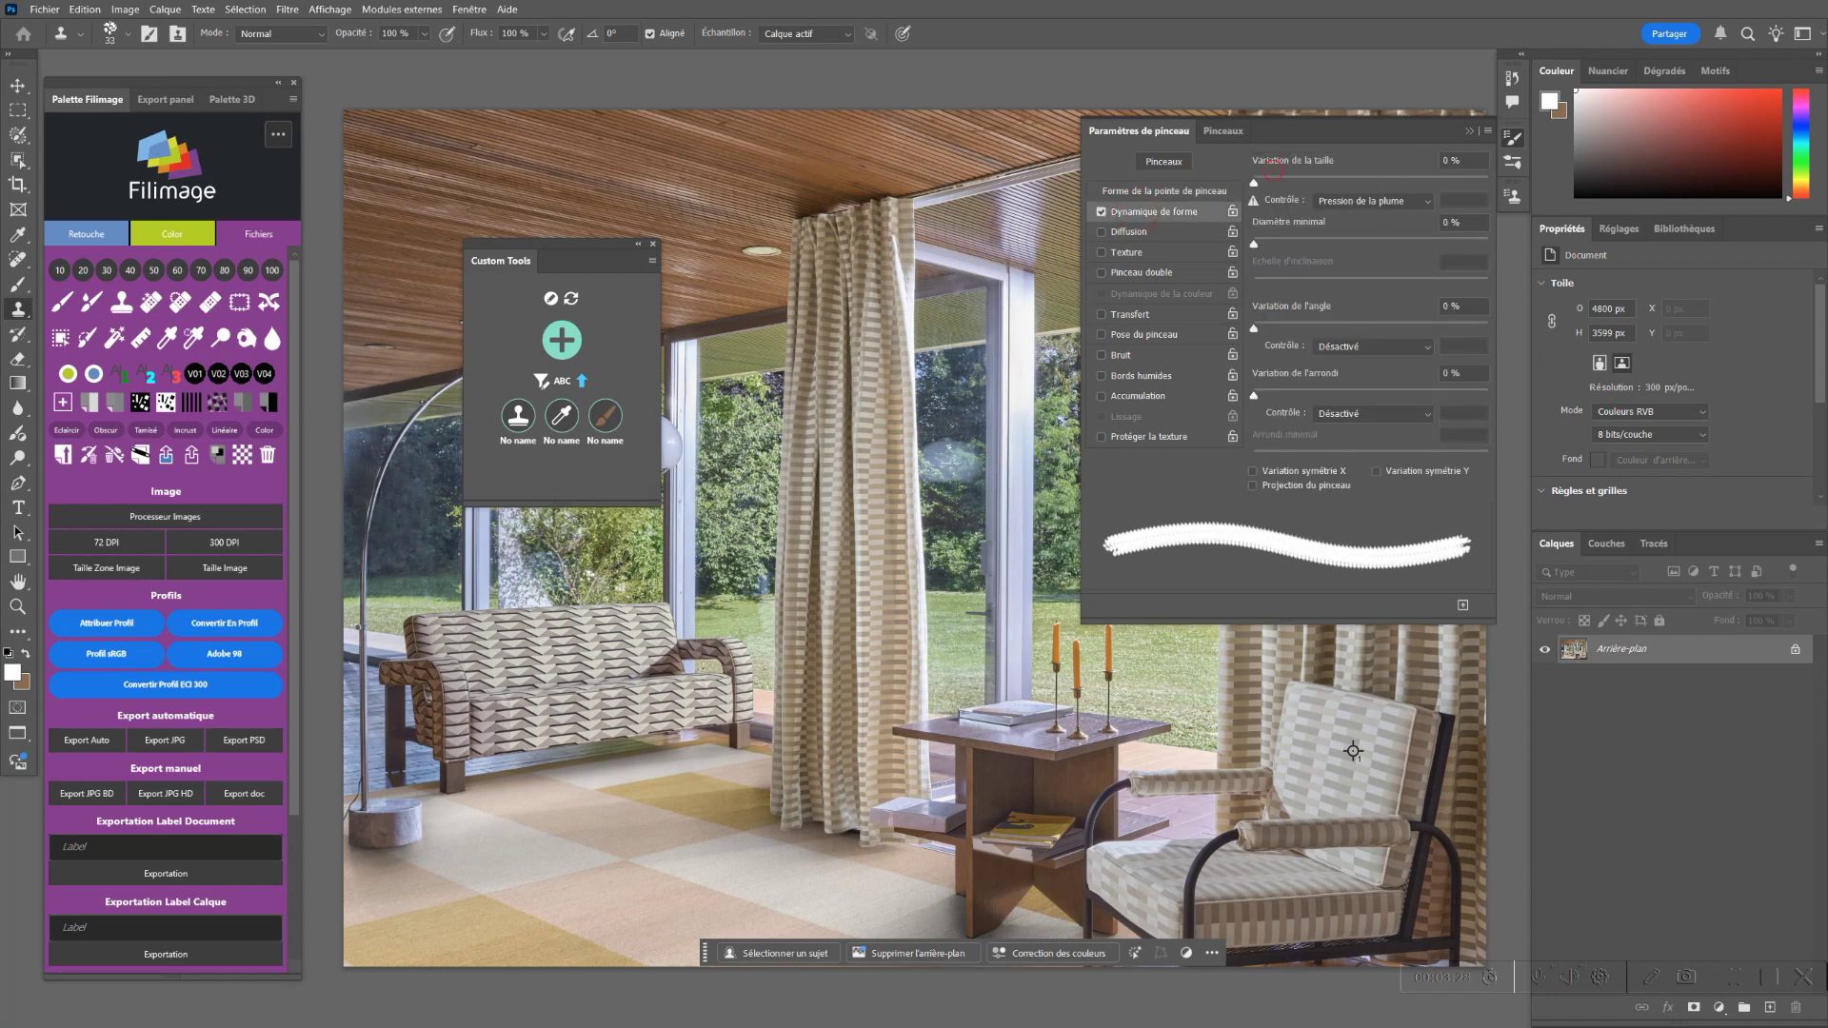
left_click_drag(1254, 181, 1348, 182)
left_click_drag(1443, 182, 1473, 181)
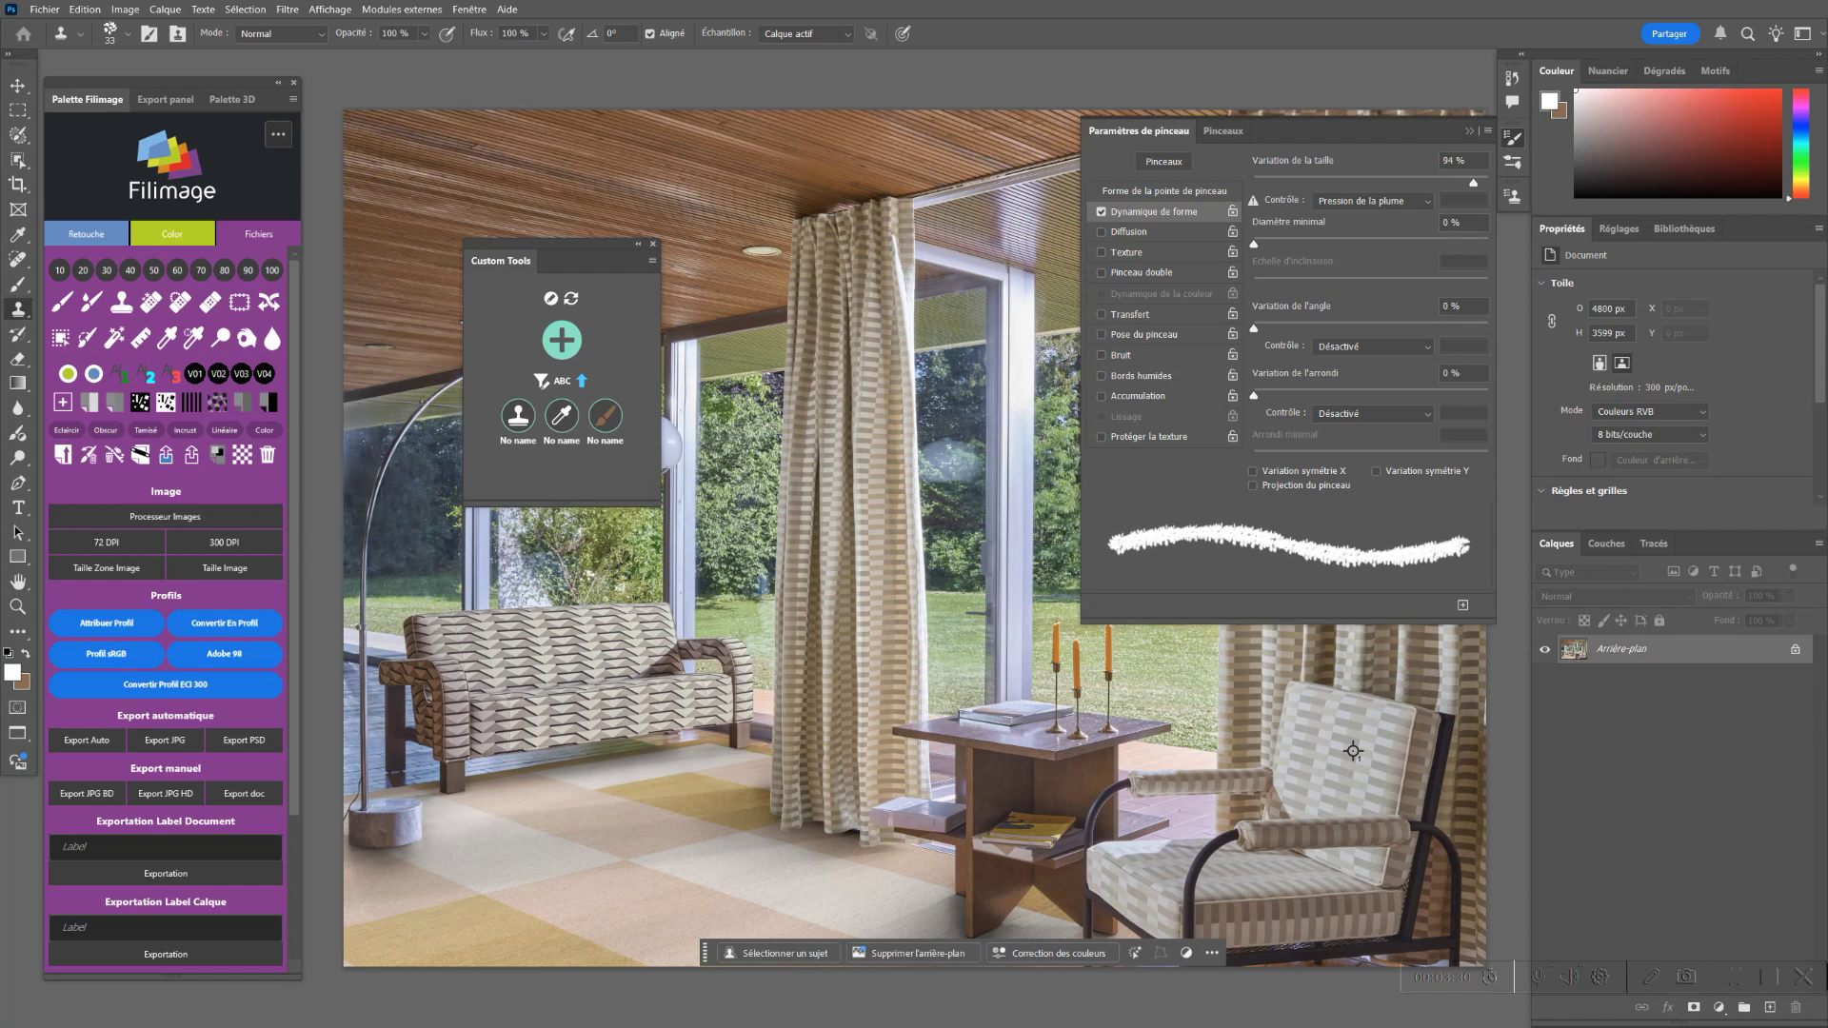
- Clone a wavy stroke over the upper curtain and window area, and add the configured Clone Stamp to Custom Tools
mouse_move(813, 246)
left_mouse_down()
mouse_move(806, 327)
mouse_move(882, 472)
left_mouse_up()
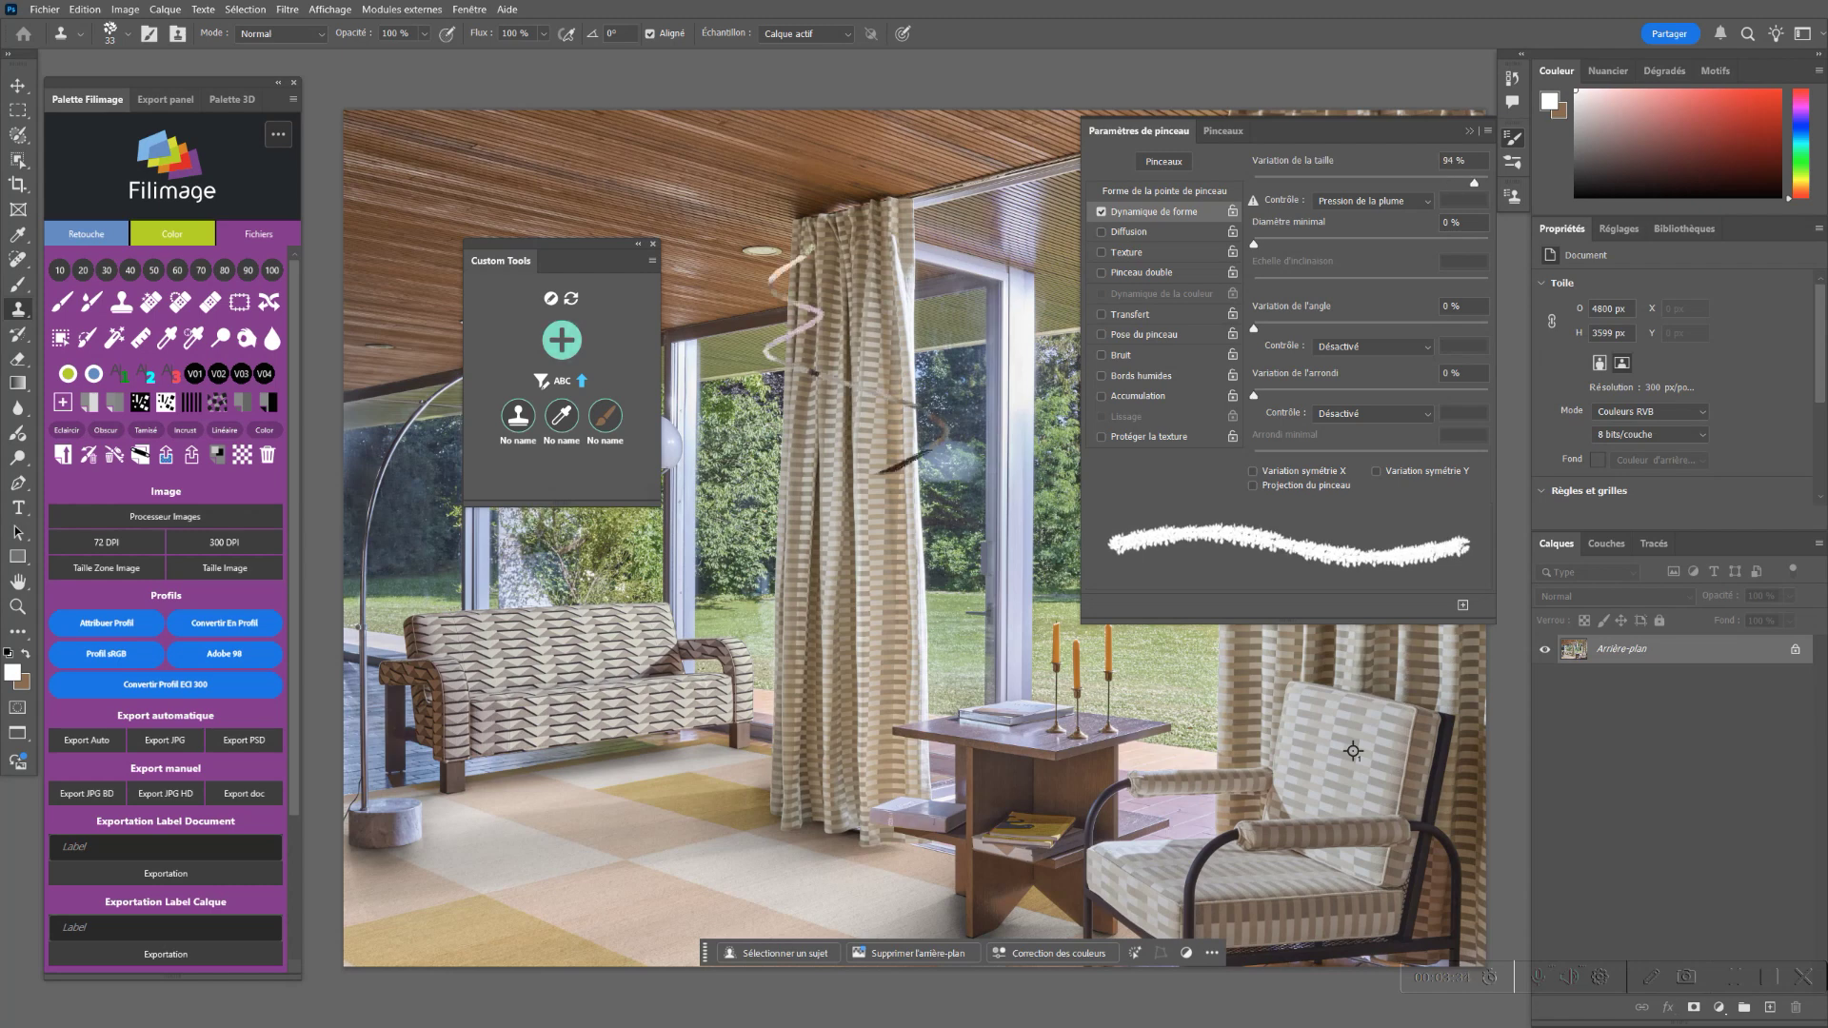
left_click(562, 340)
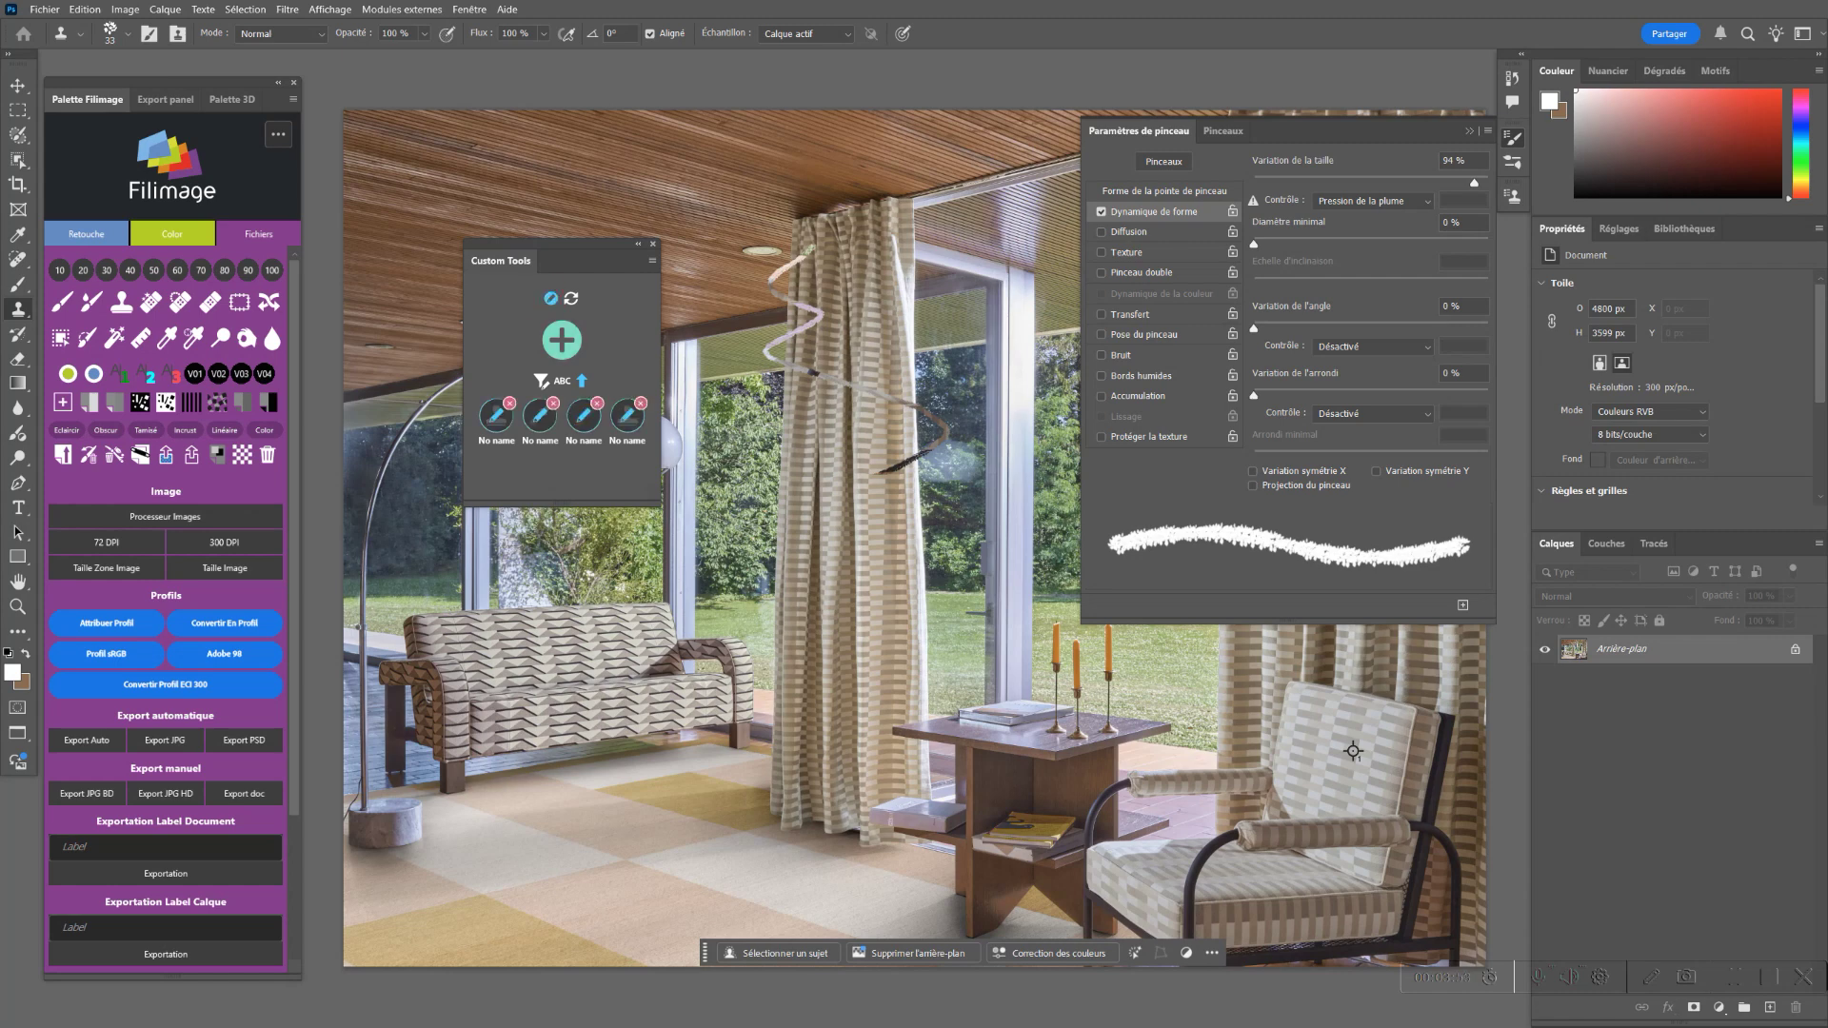
- Name the newly added Clone Stamp in Custom Tools "Mon style" and save it
left_click(623, 415)
left_click(513, 374)
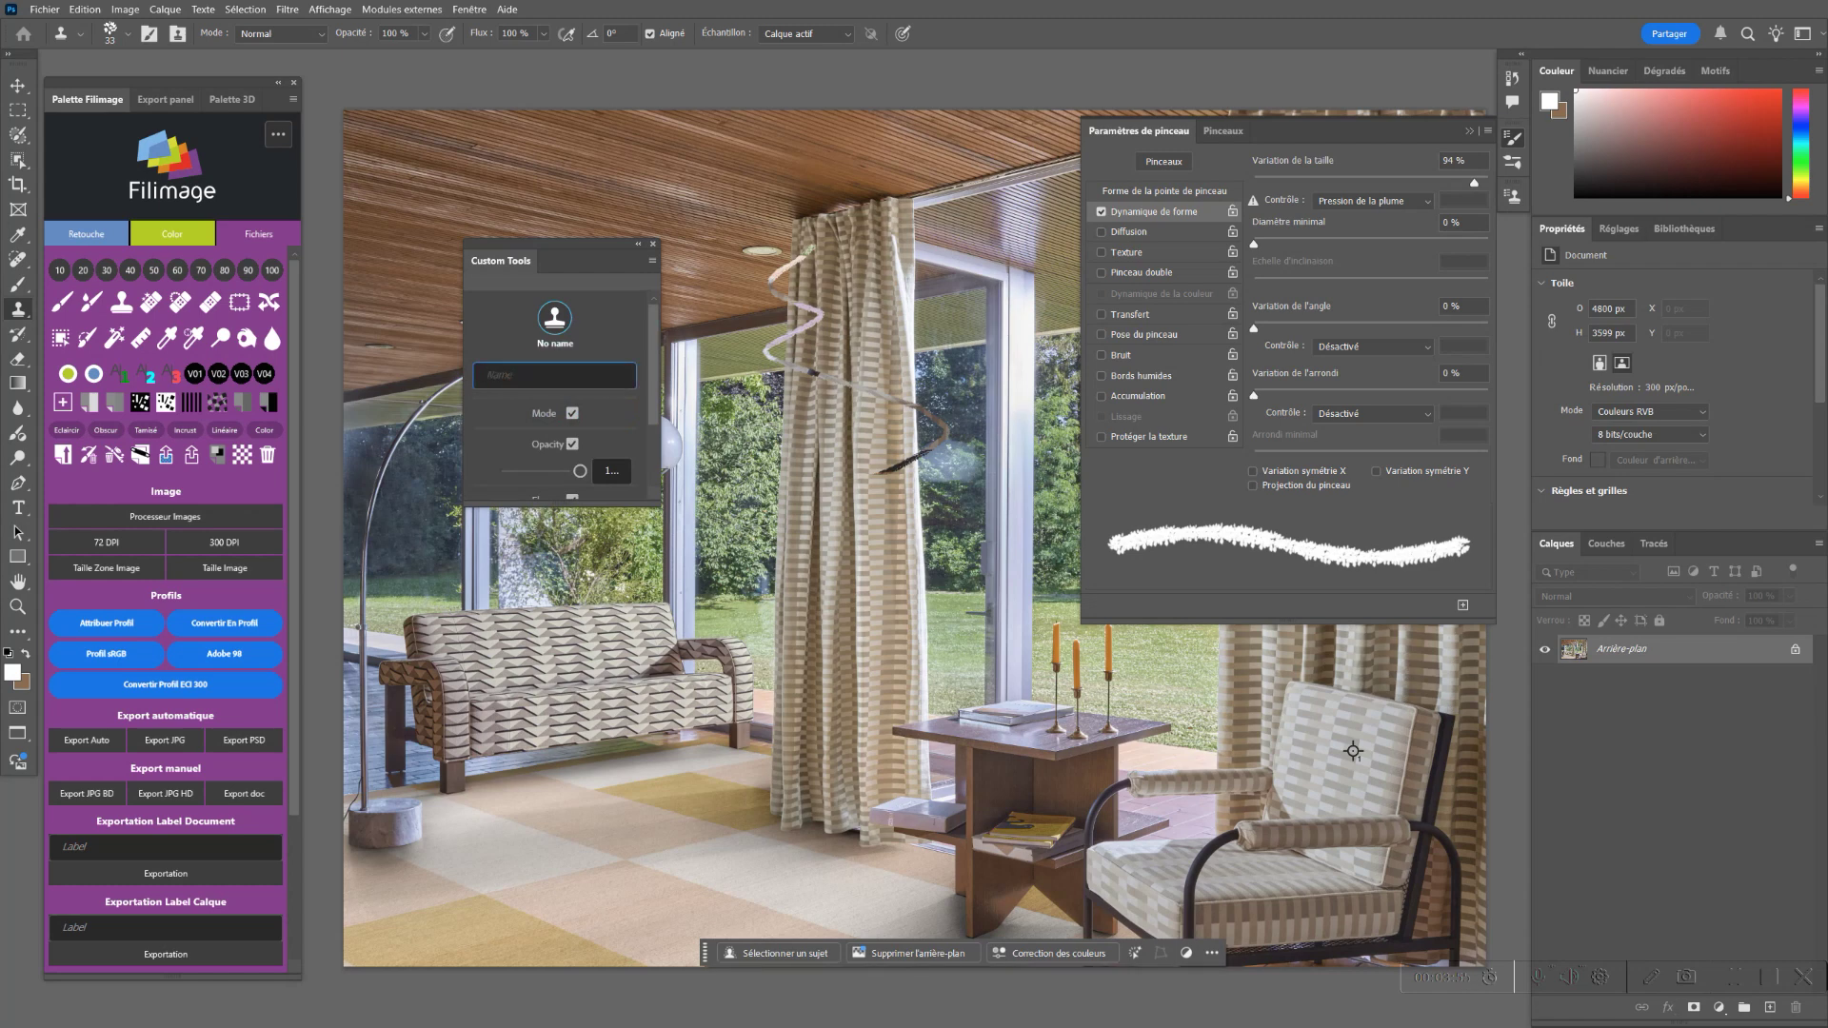
type("Mo")
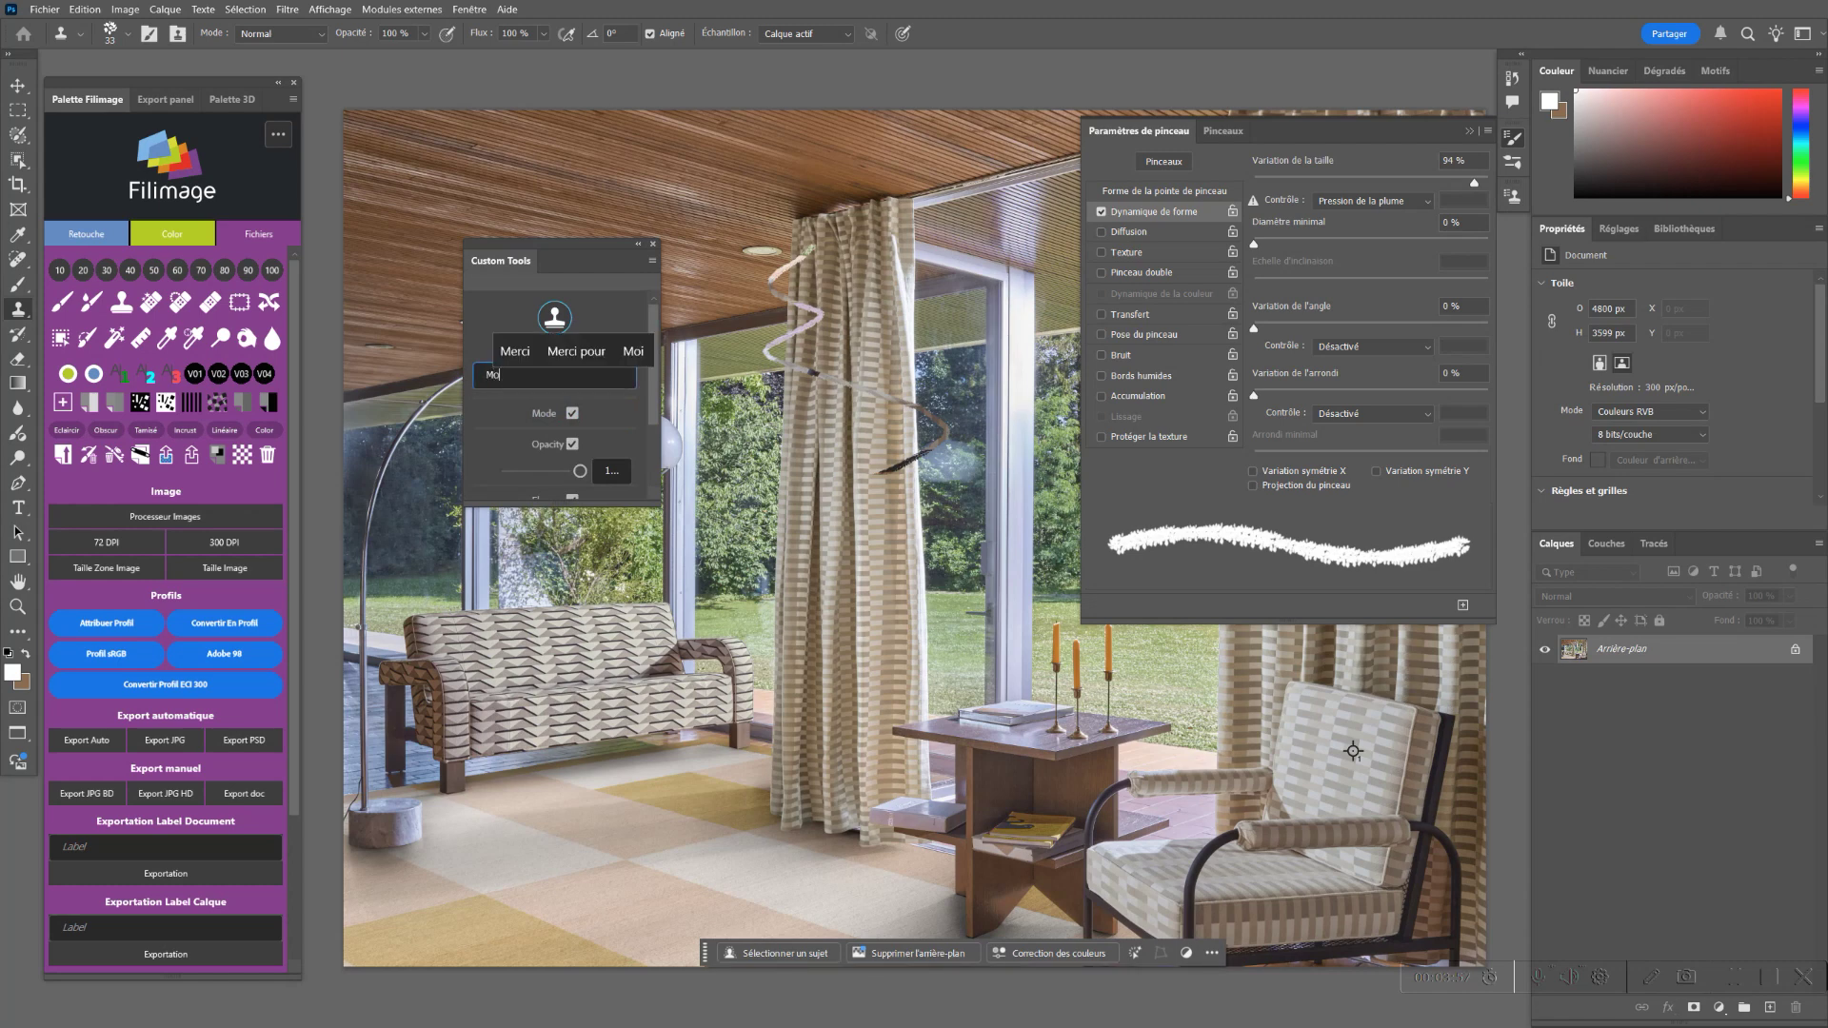
type("n stye")
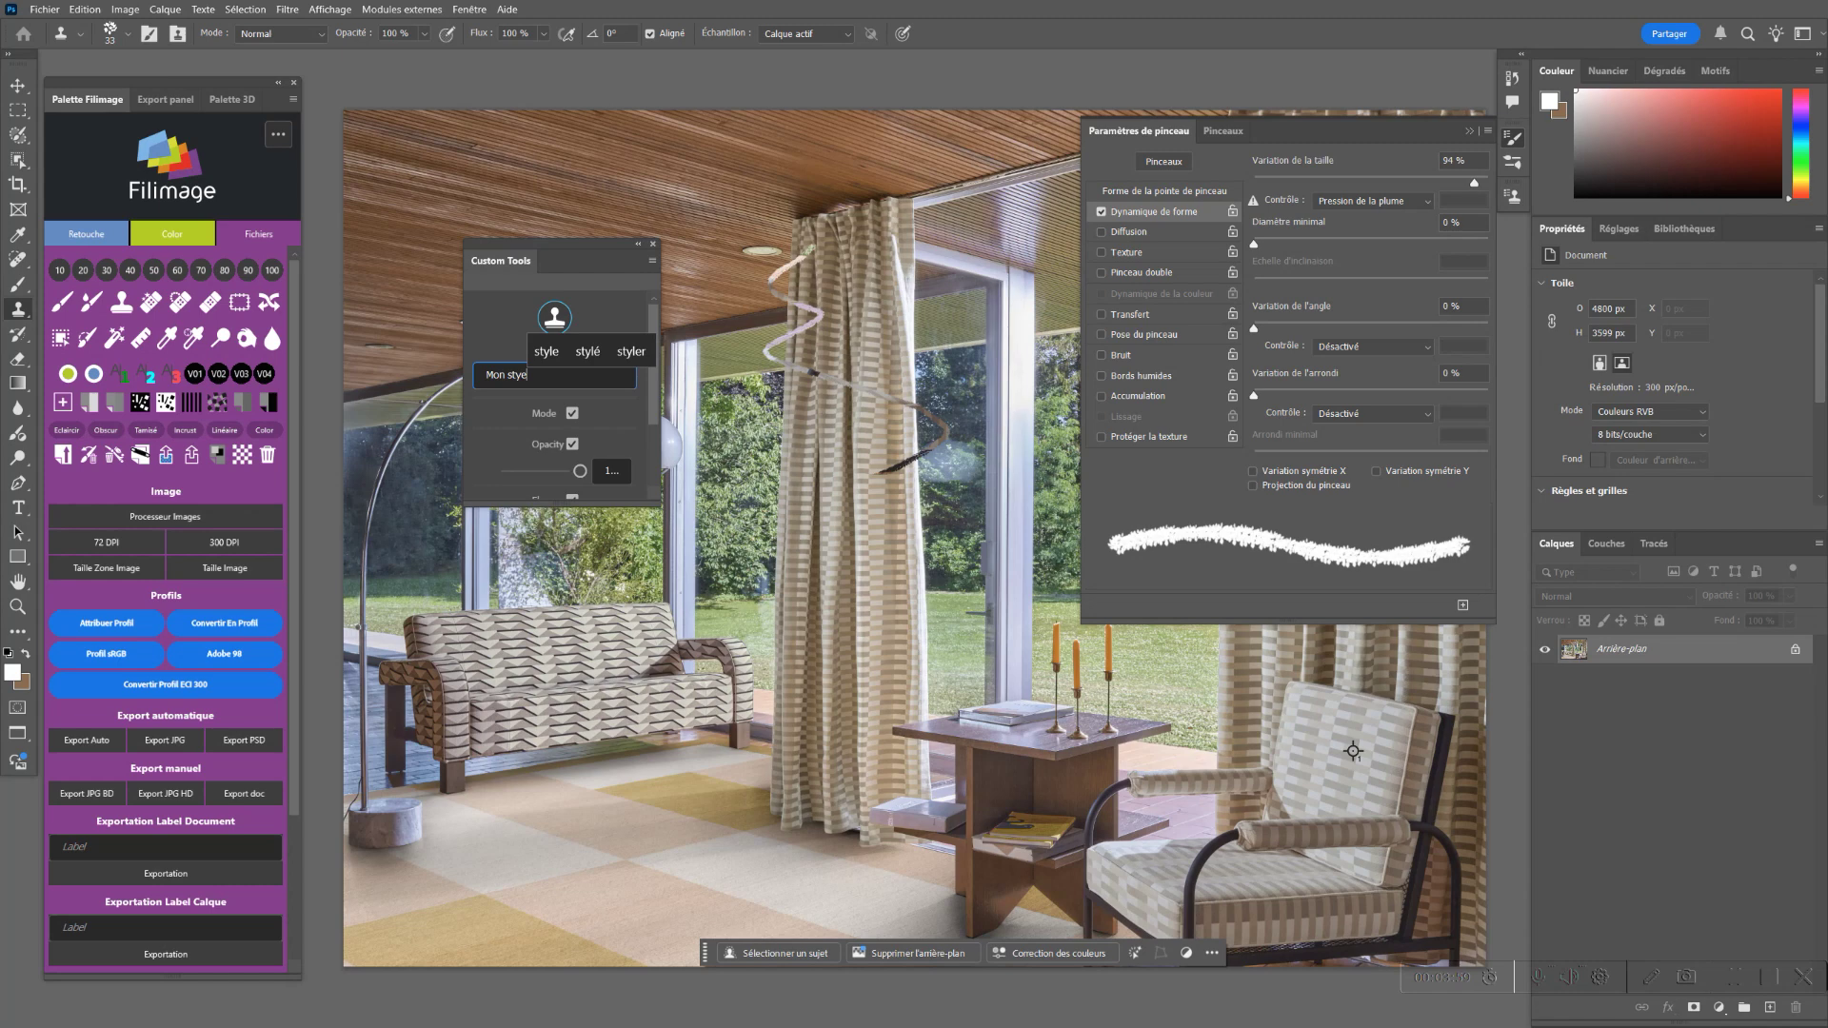
key("Up")
key("Left")
key("Return")
scroll(554, 390, "down", 1)
left_click(554, 468)
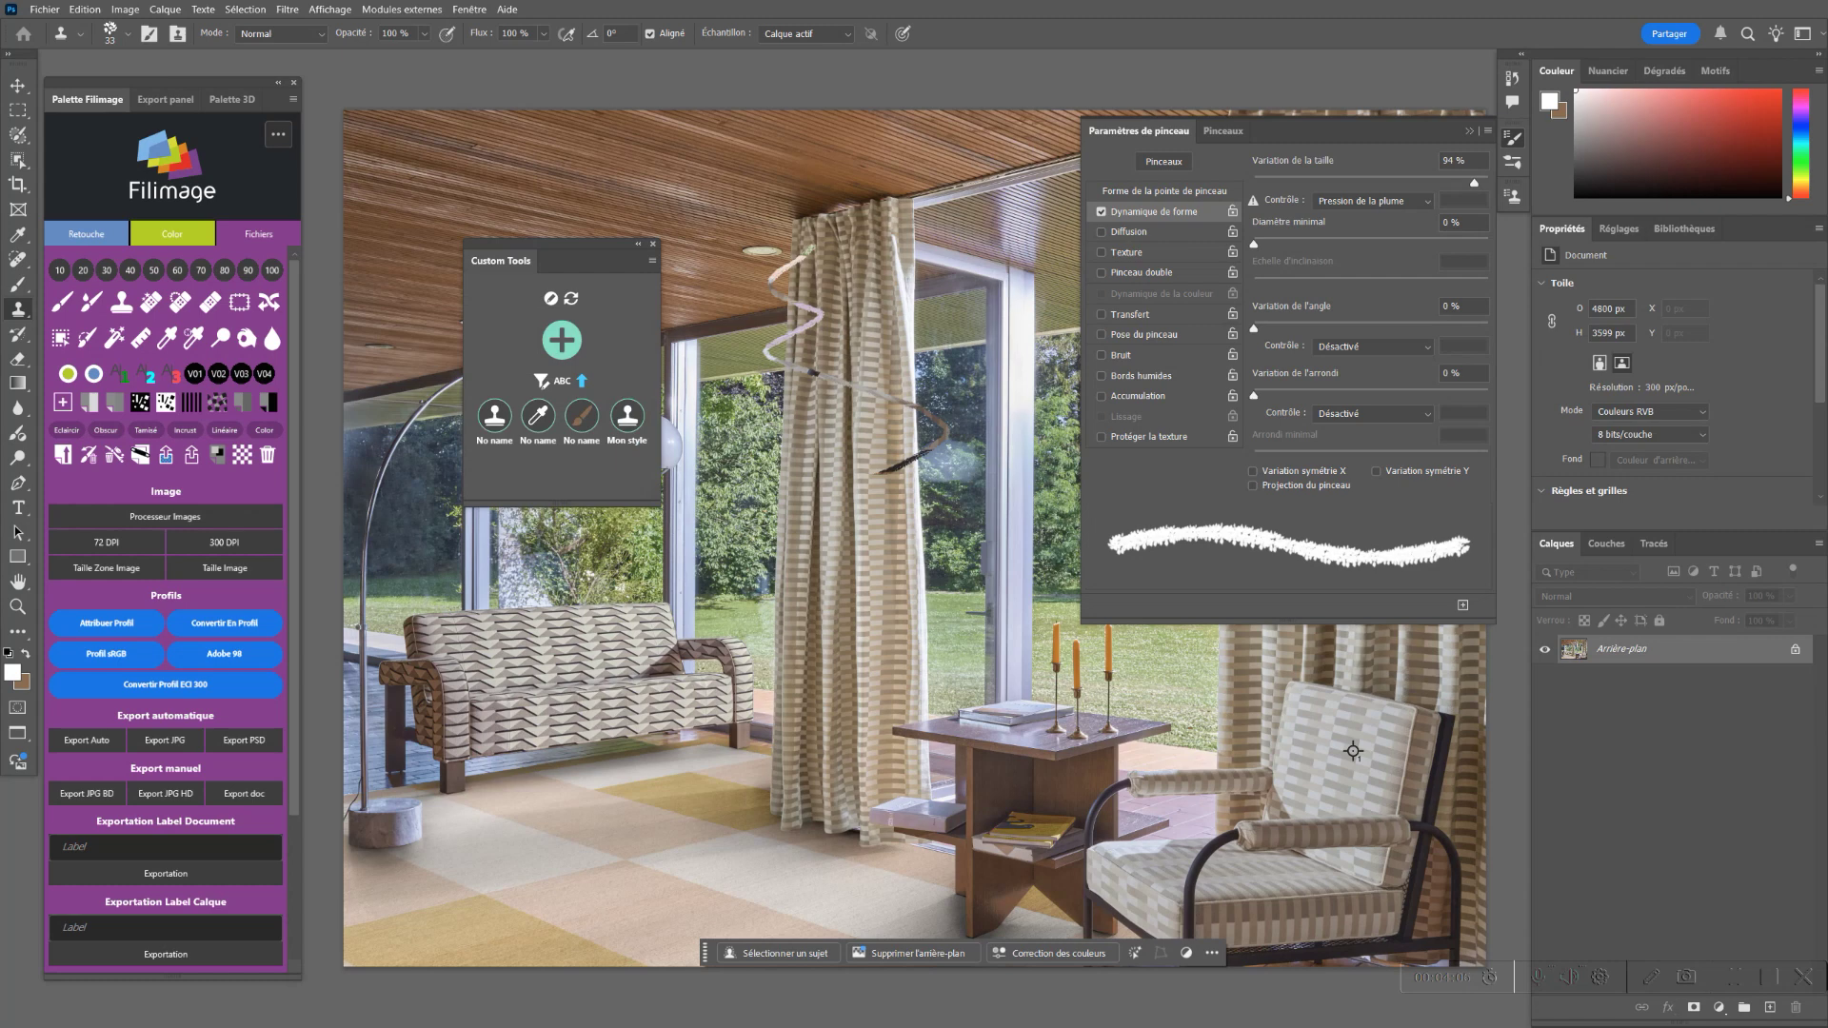
- Activate the saved Brush in Custom Tools, name it "Brush" and save the change
left_click(581, 416)
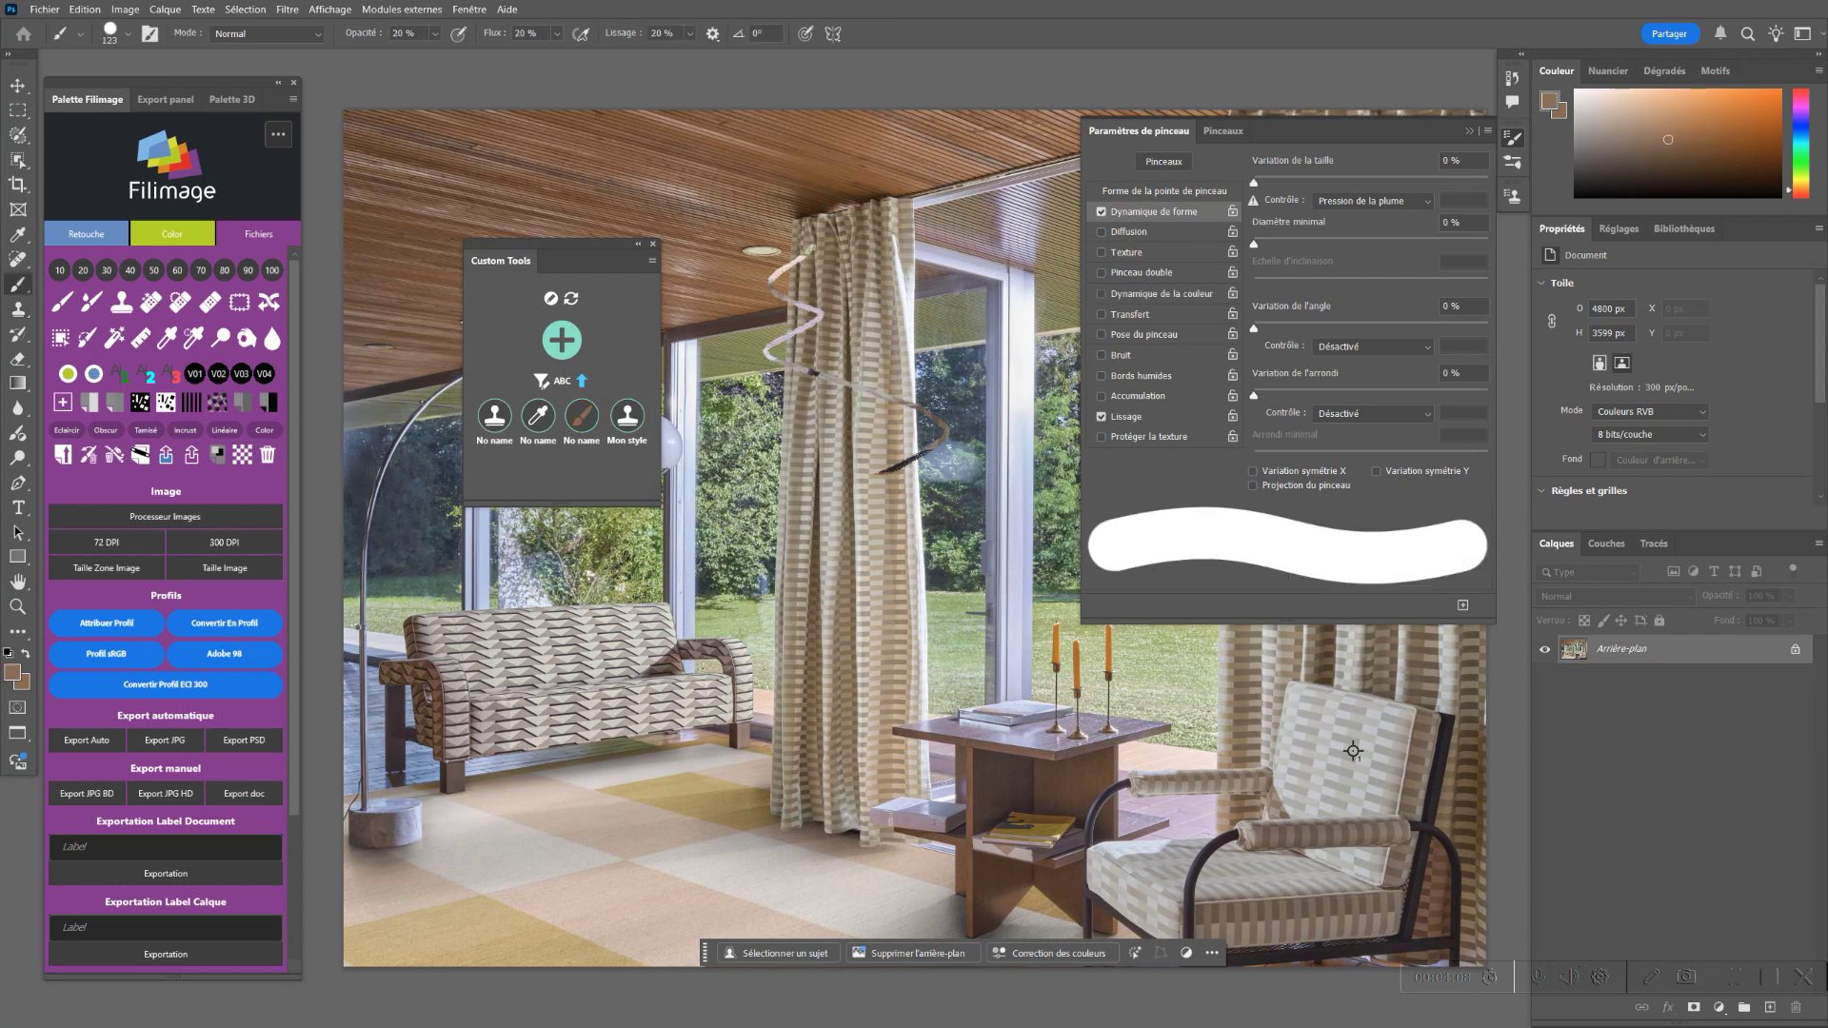
left_click(550, 298)
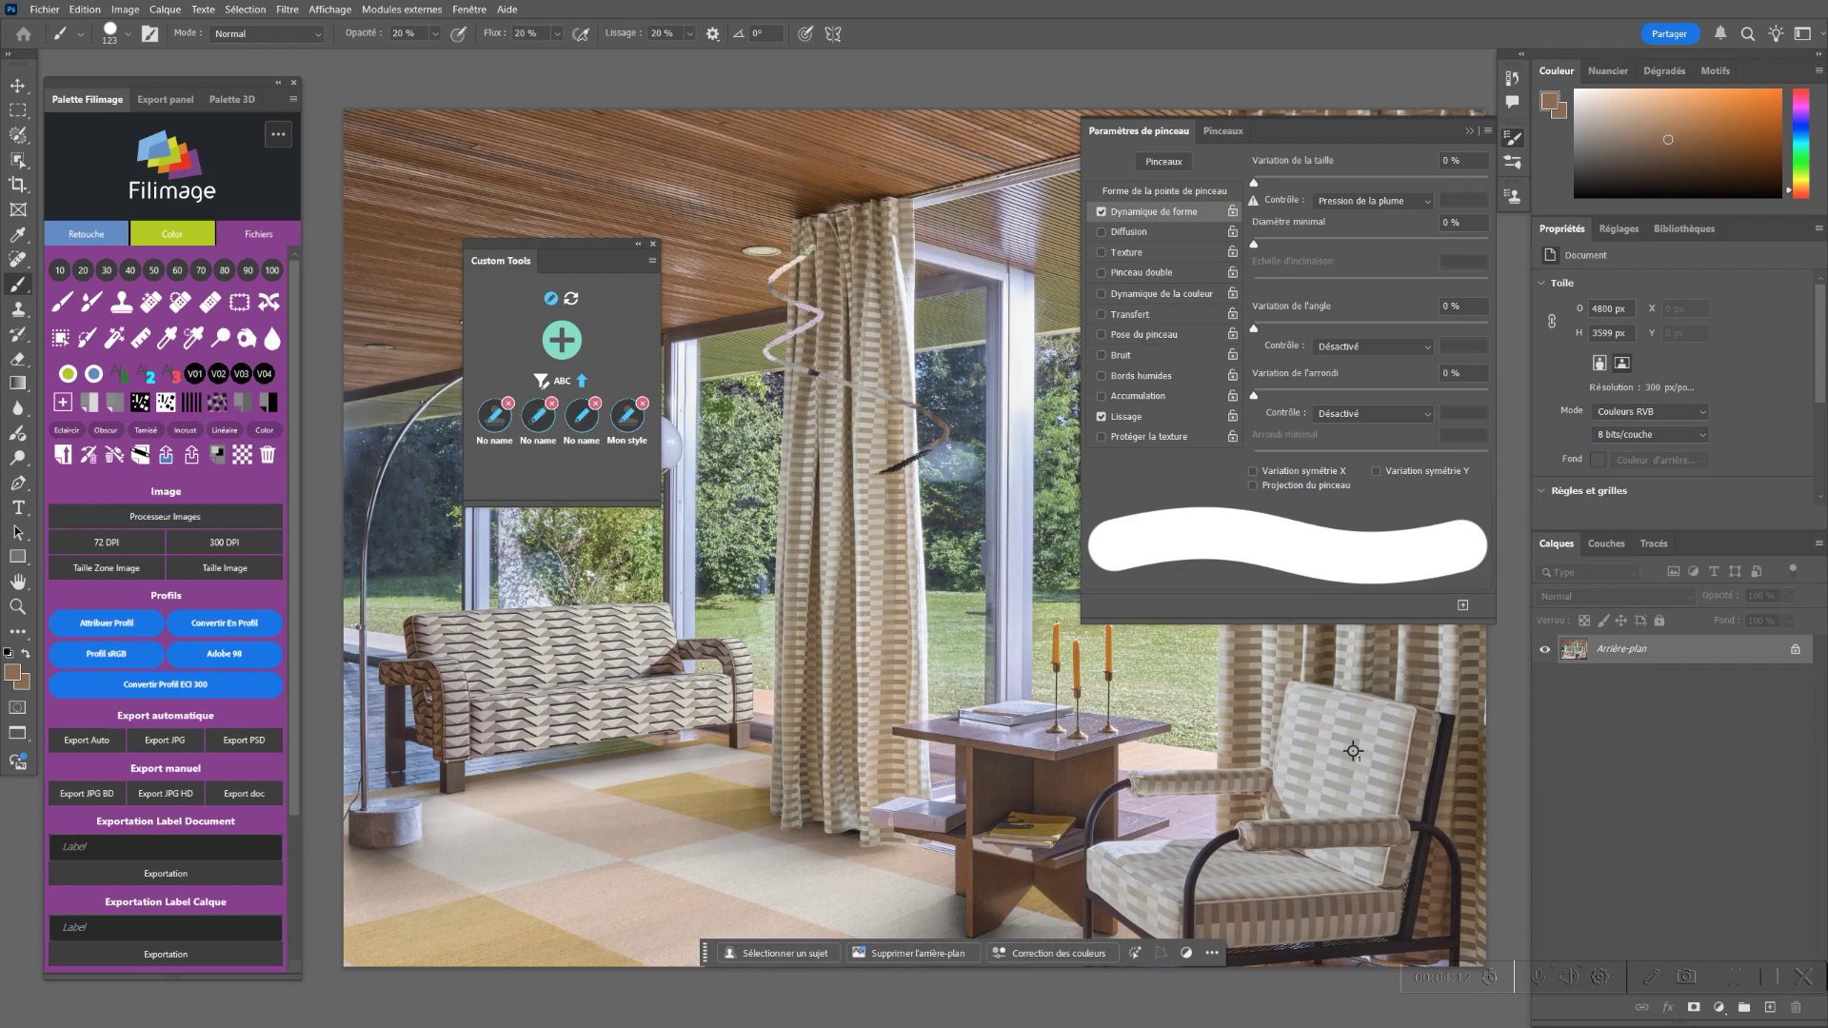
left_click(581, 416)
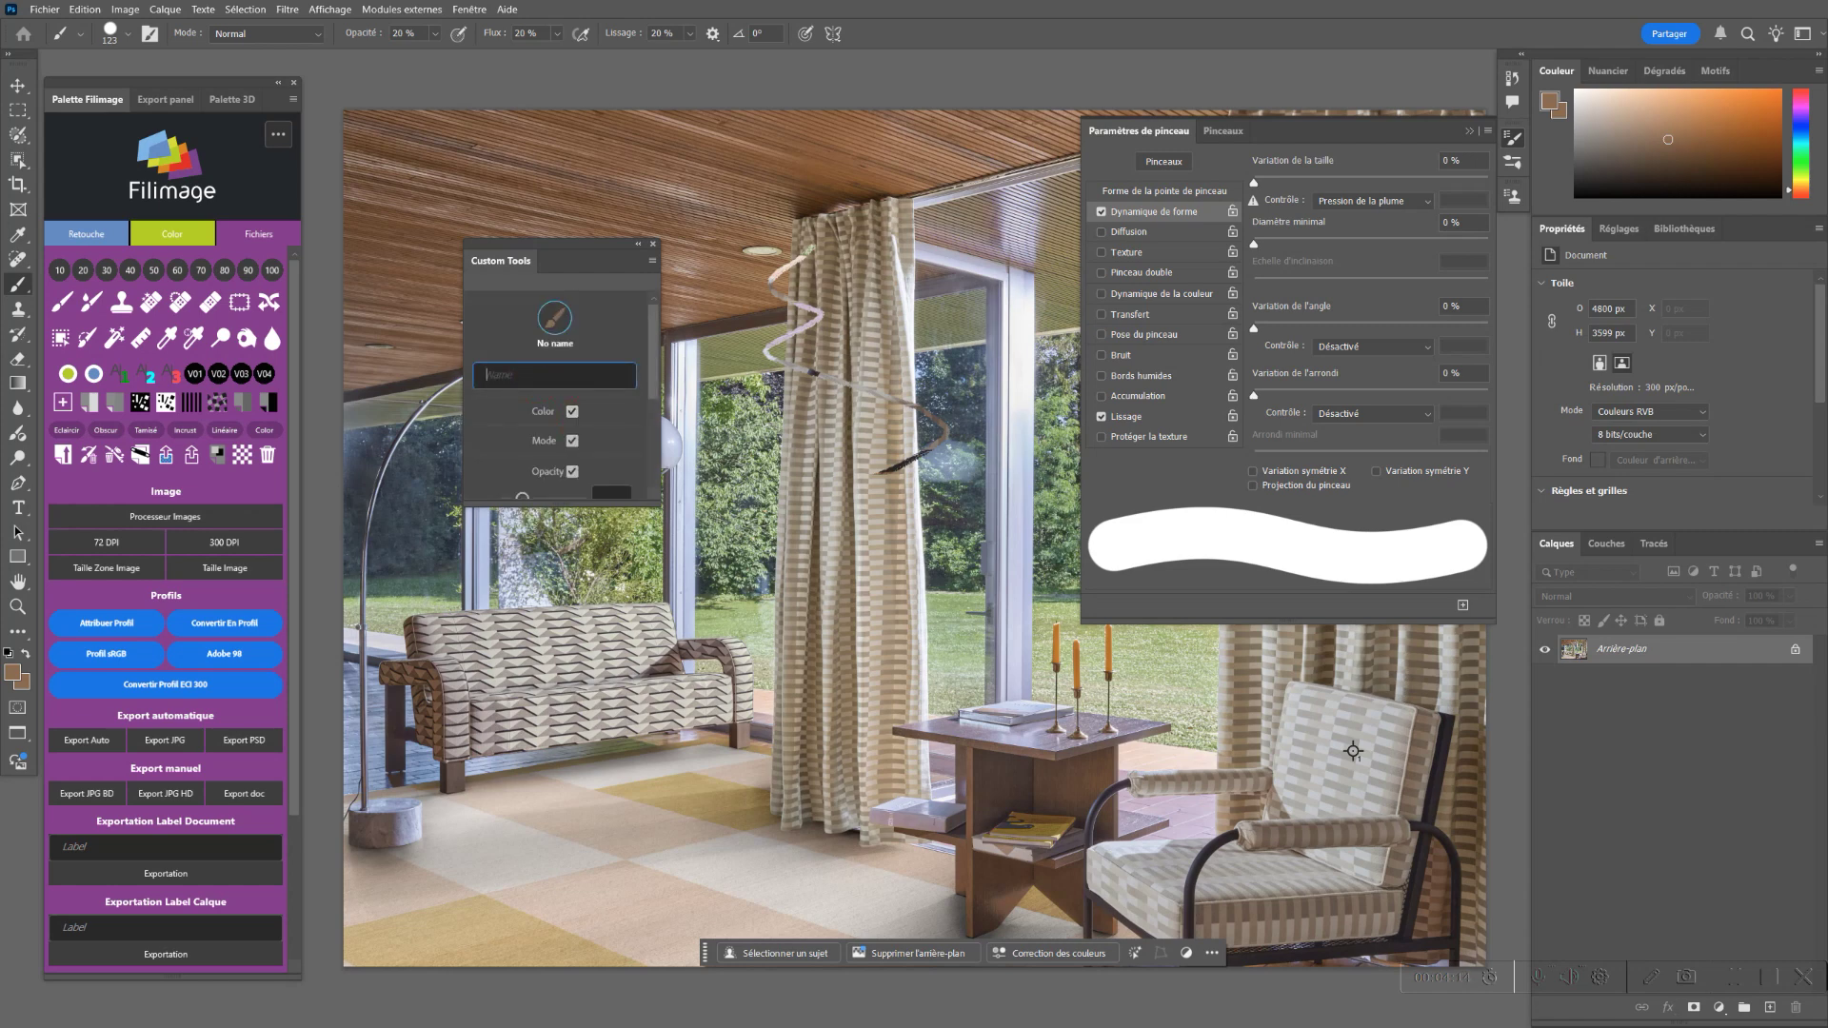
type("Brush")
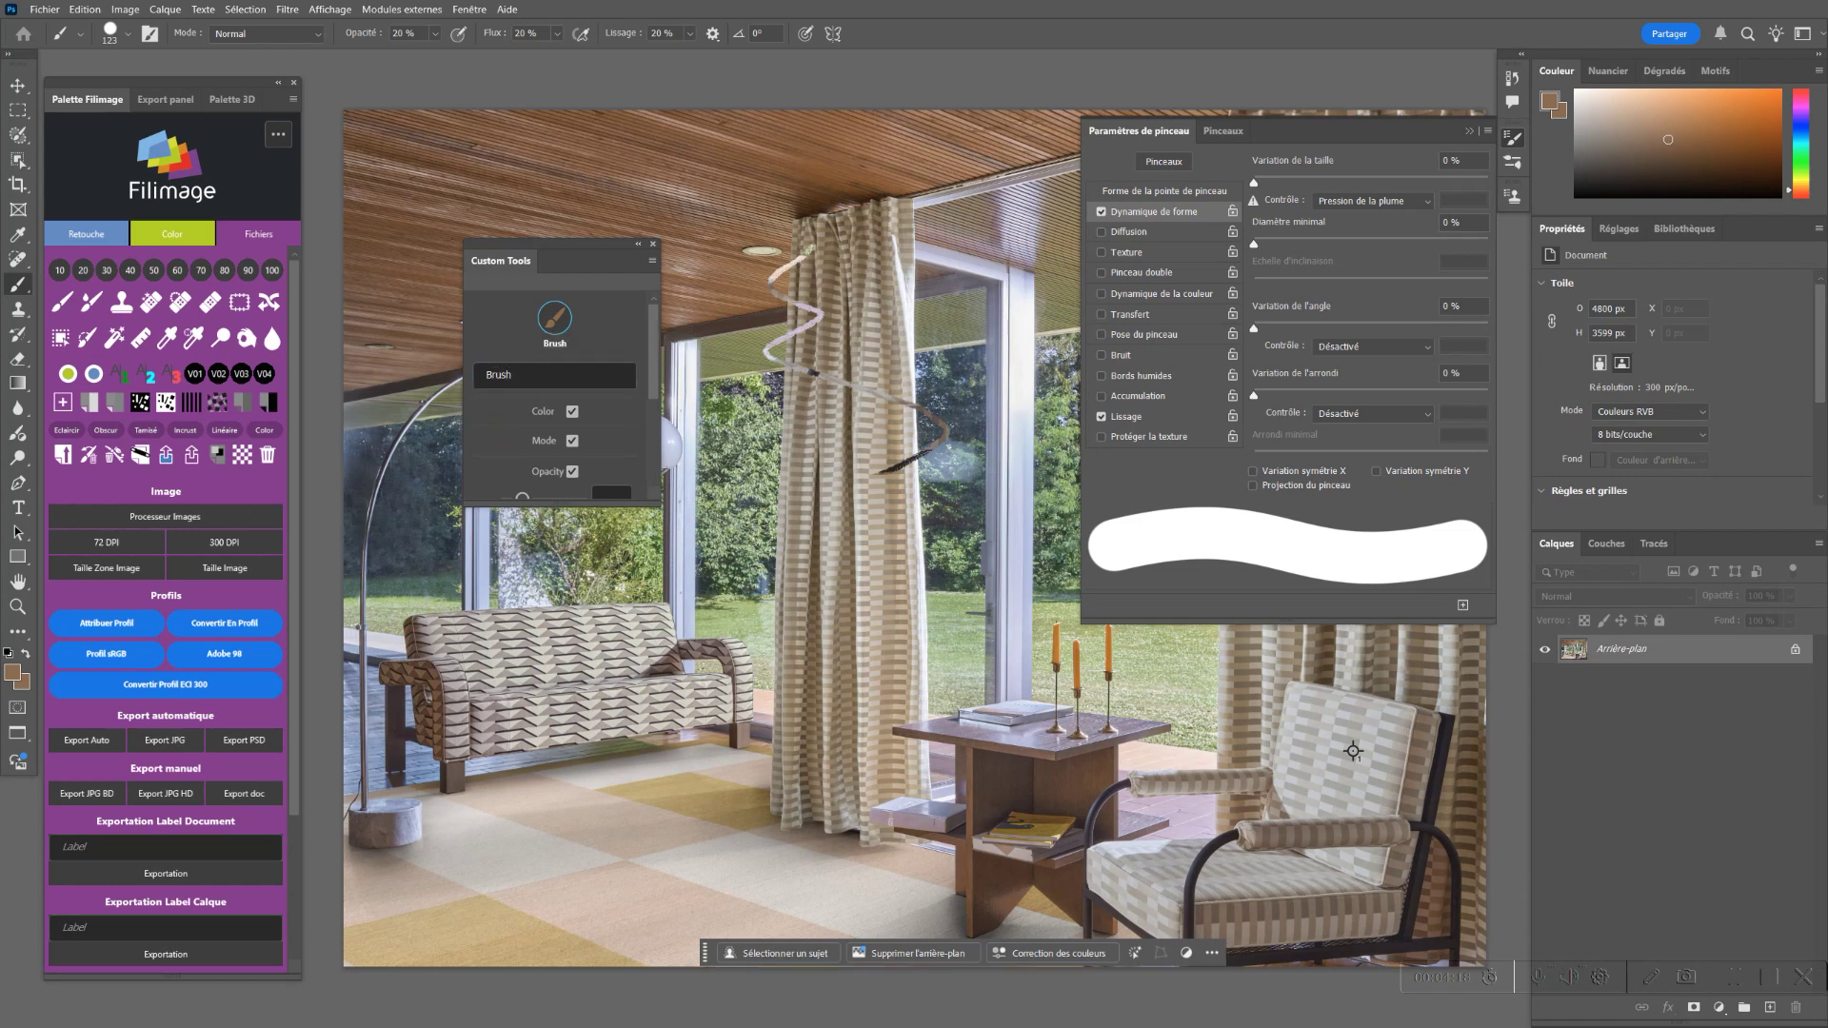
scroll(555, 400, "down", 3)
left_click(565, 469)
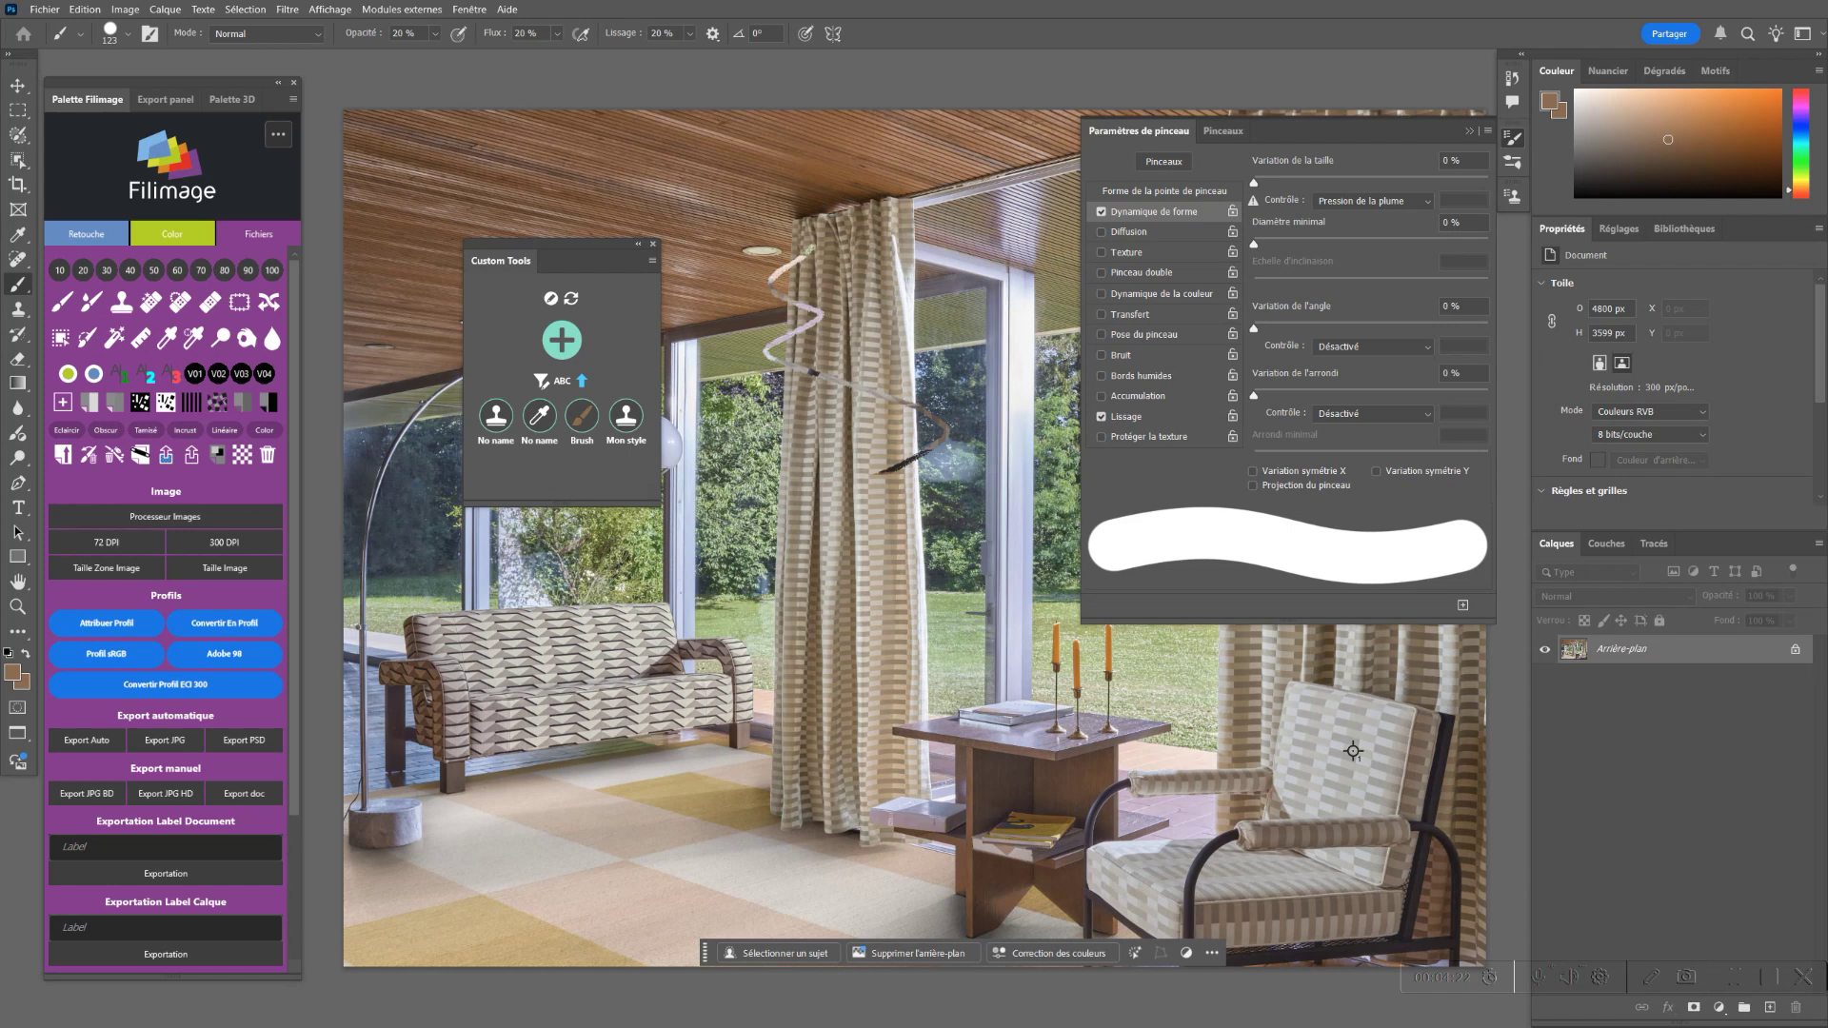
- Place the Custom Tools panel directly beside the Filimage palette
key("alt+Tab")
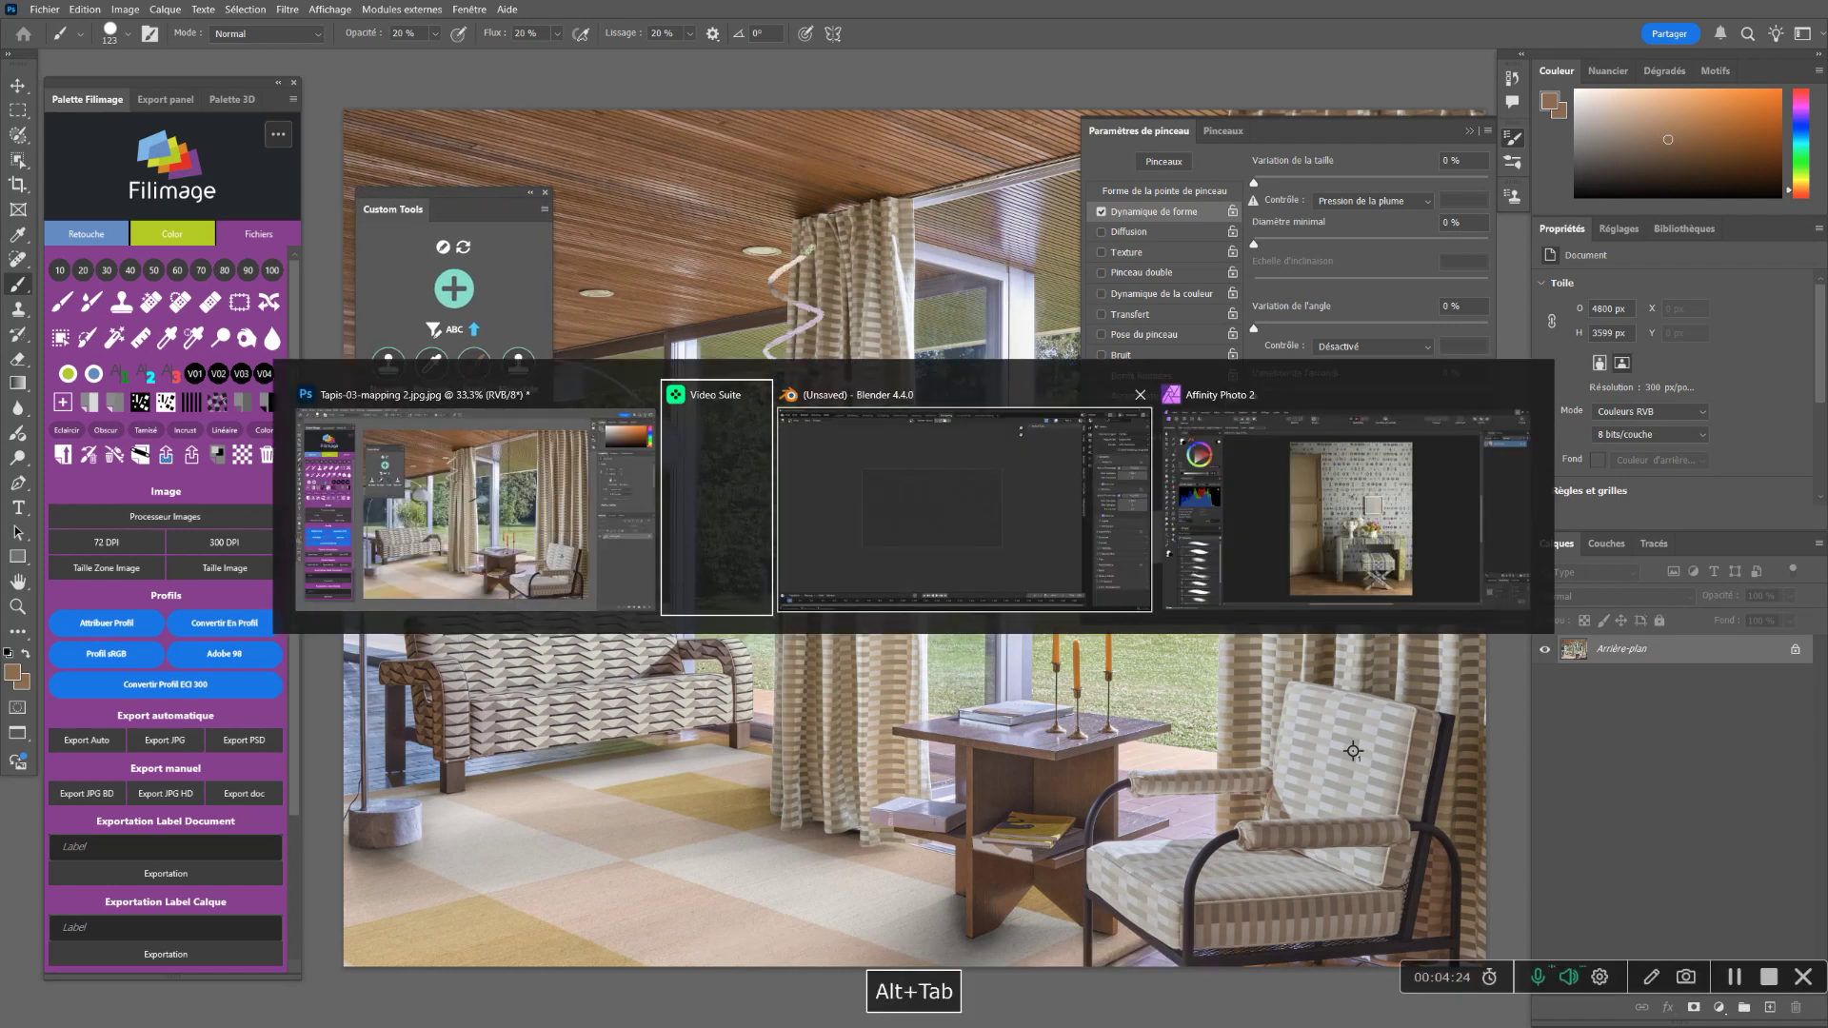
key("alt+Tab")
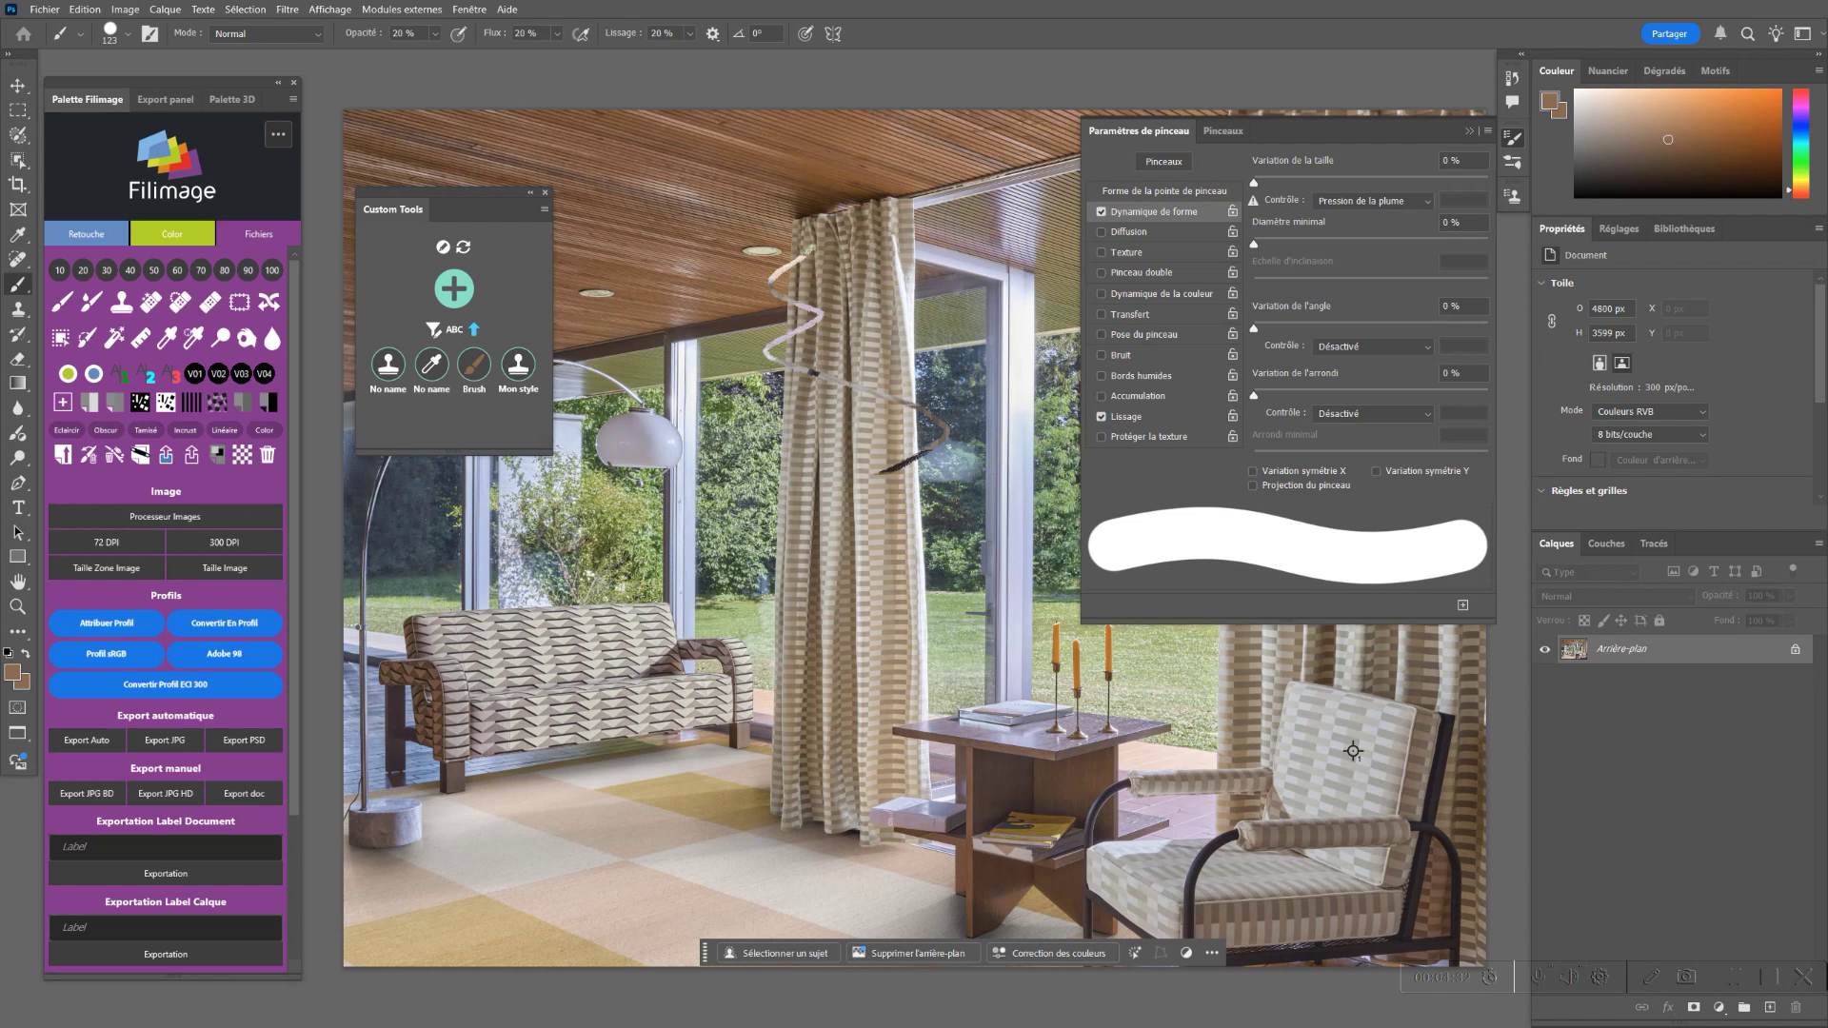
left_click_drag(448, 192, 396, 82)
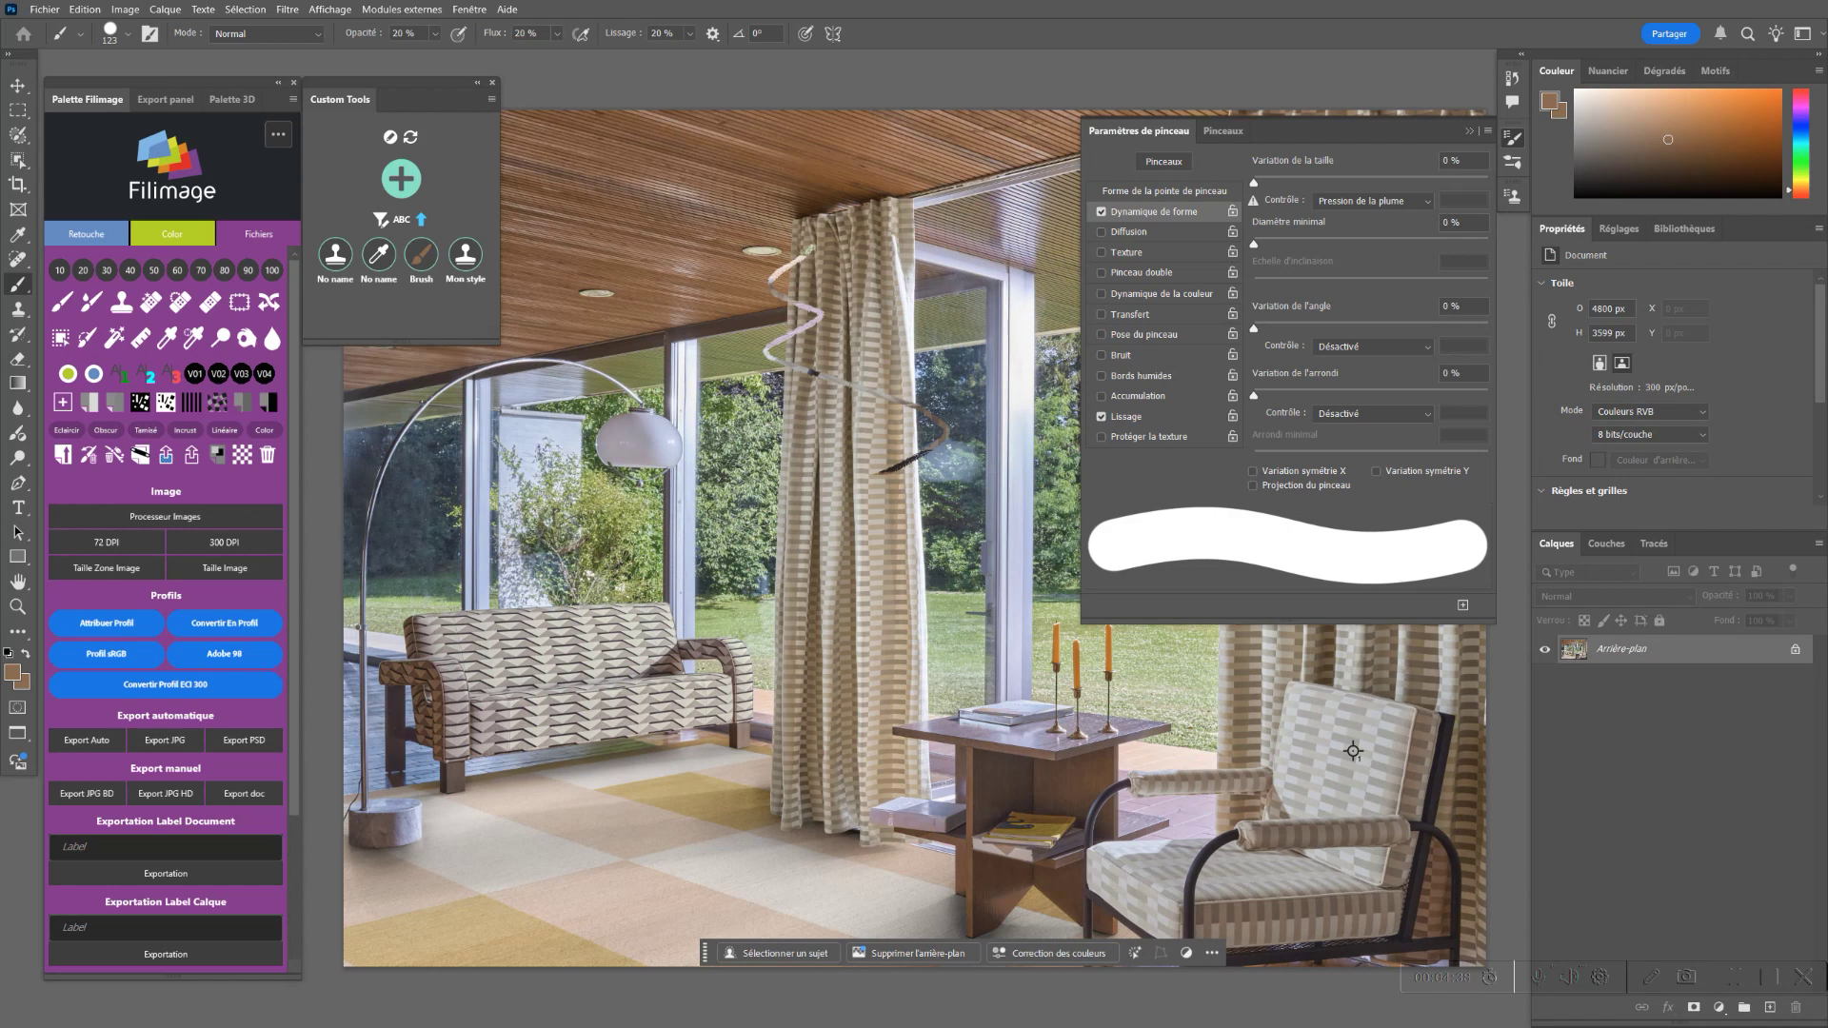
- Review the Eyedropper's sample size options and compare the Brush and Clone Stamp settings
key("i")
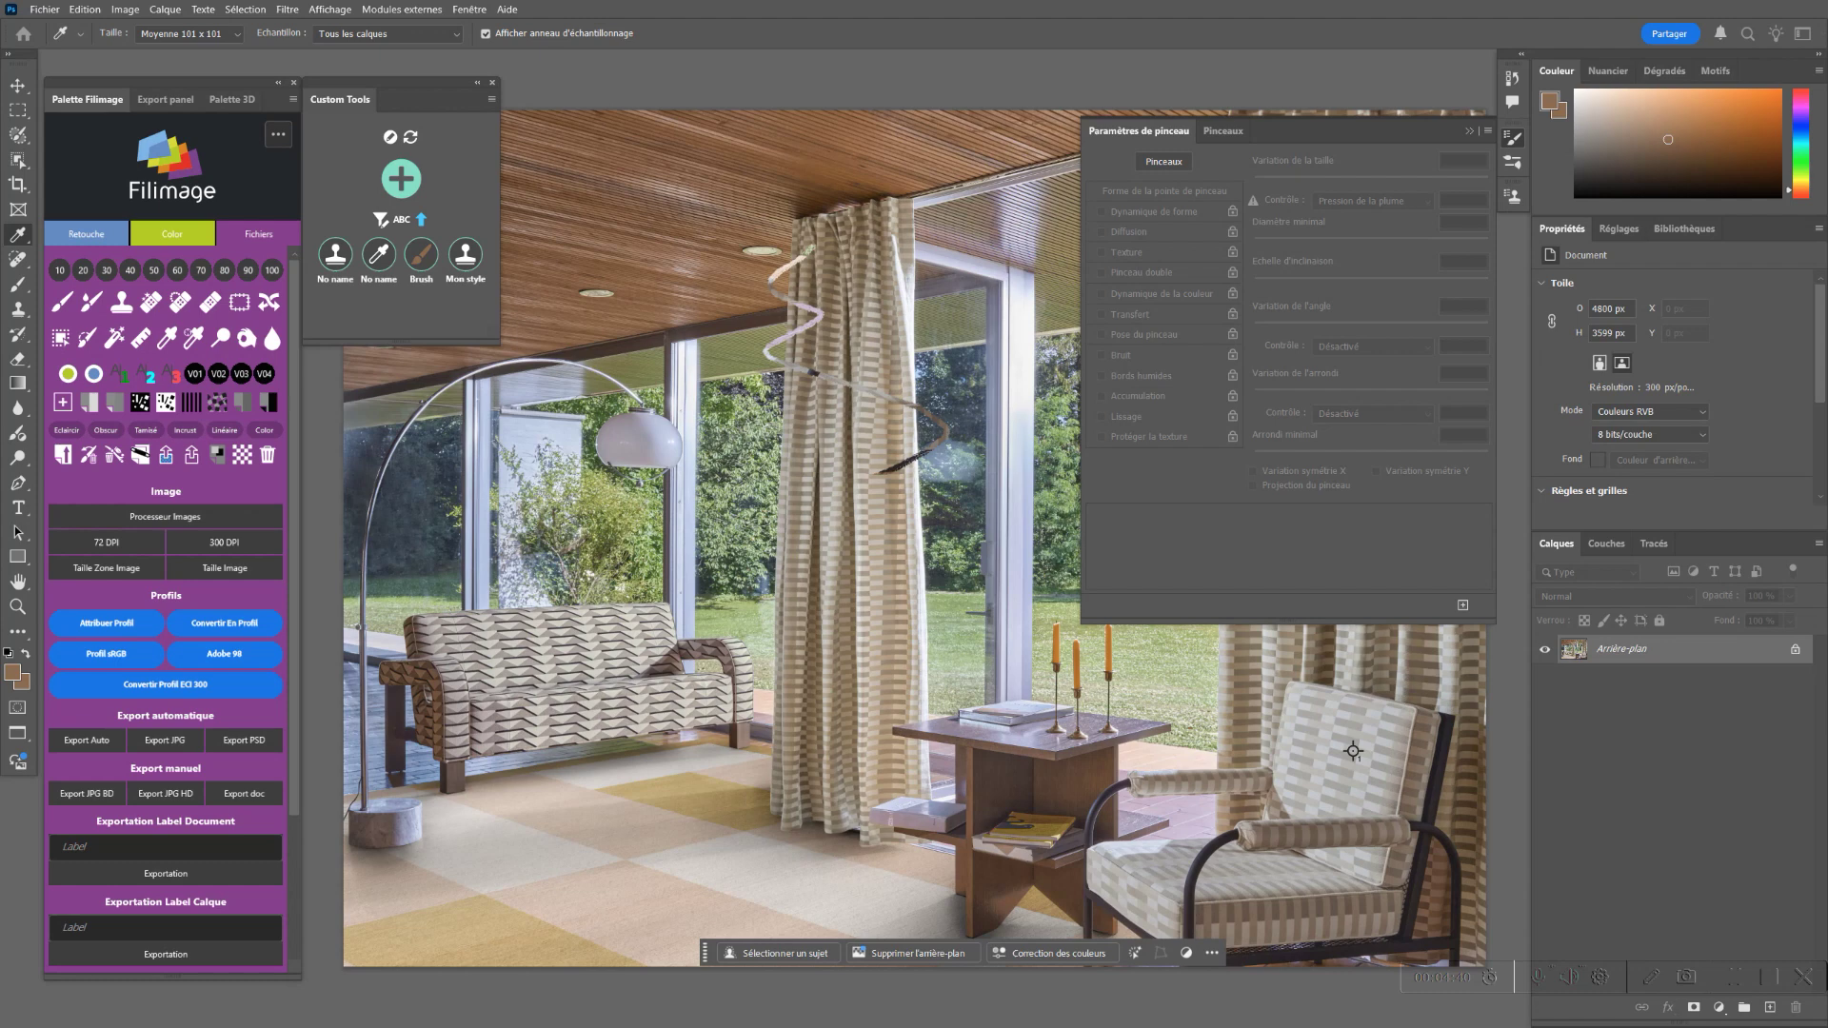
left_click(190, 33)
key("Up")
key("Return")
key("Escape")
key("b")
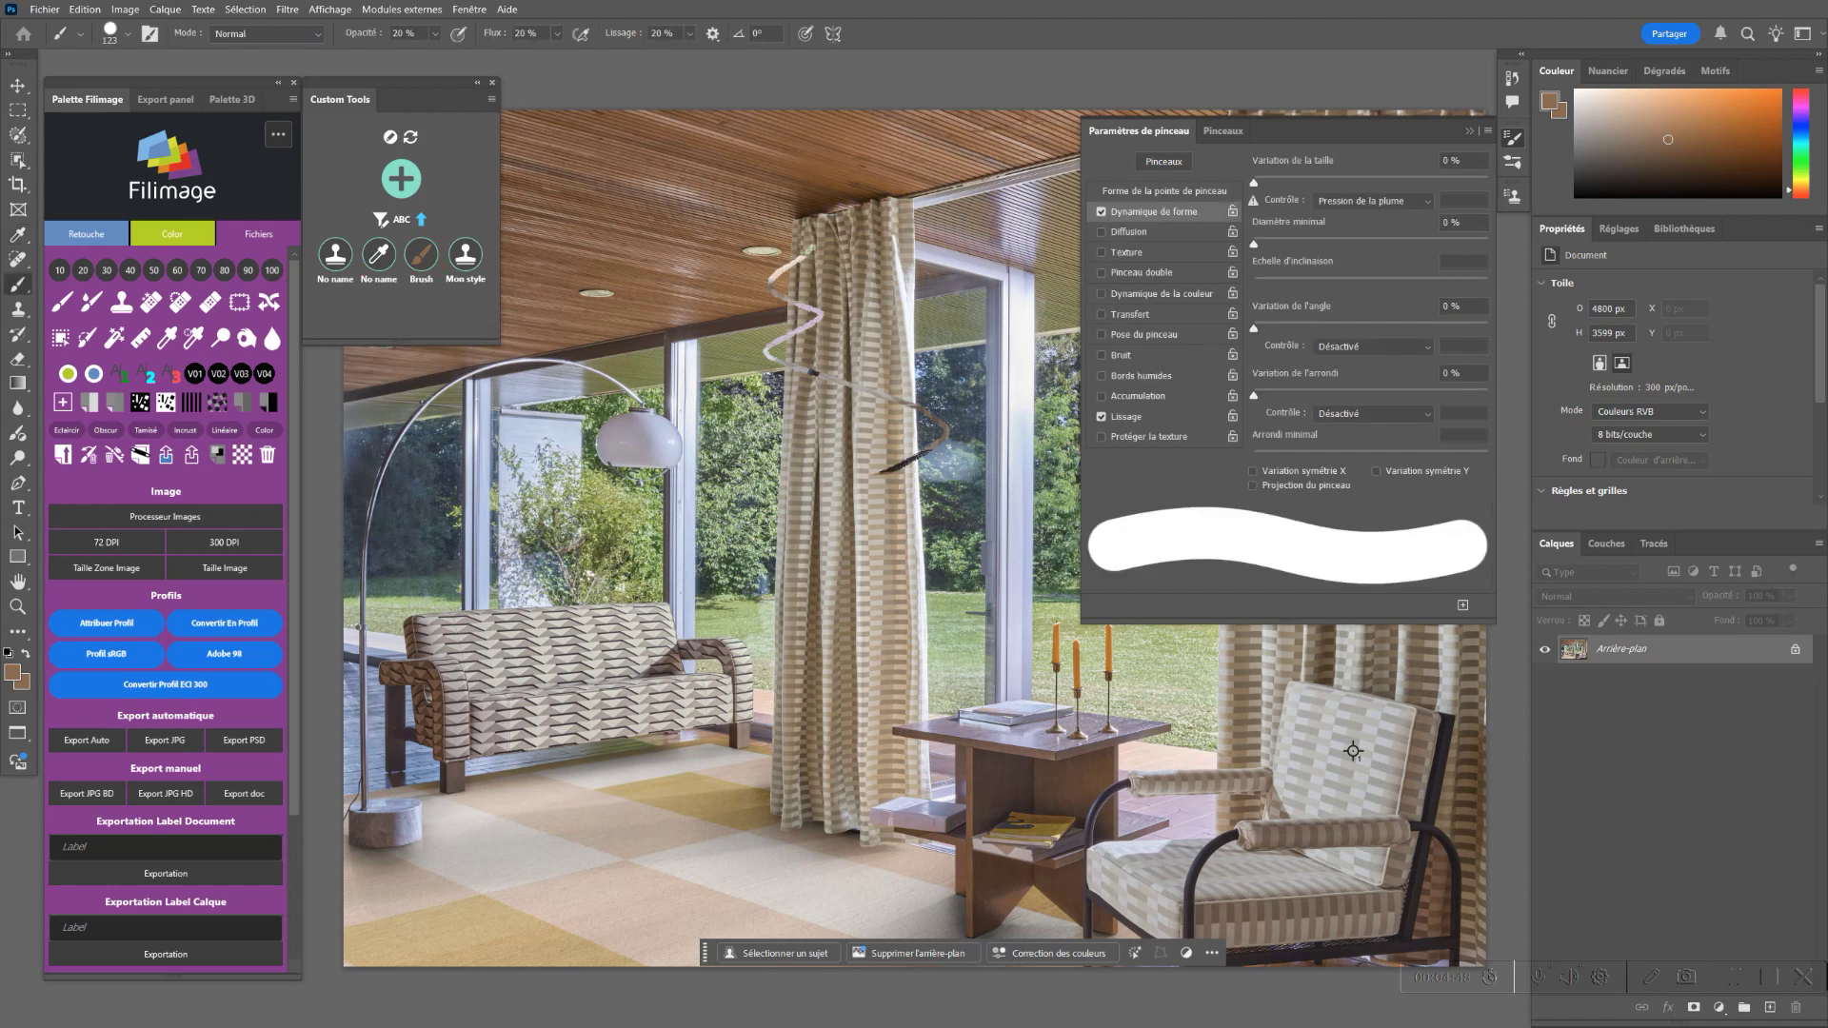
key("s")
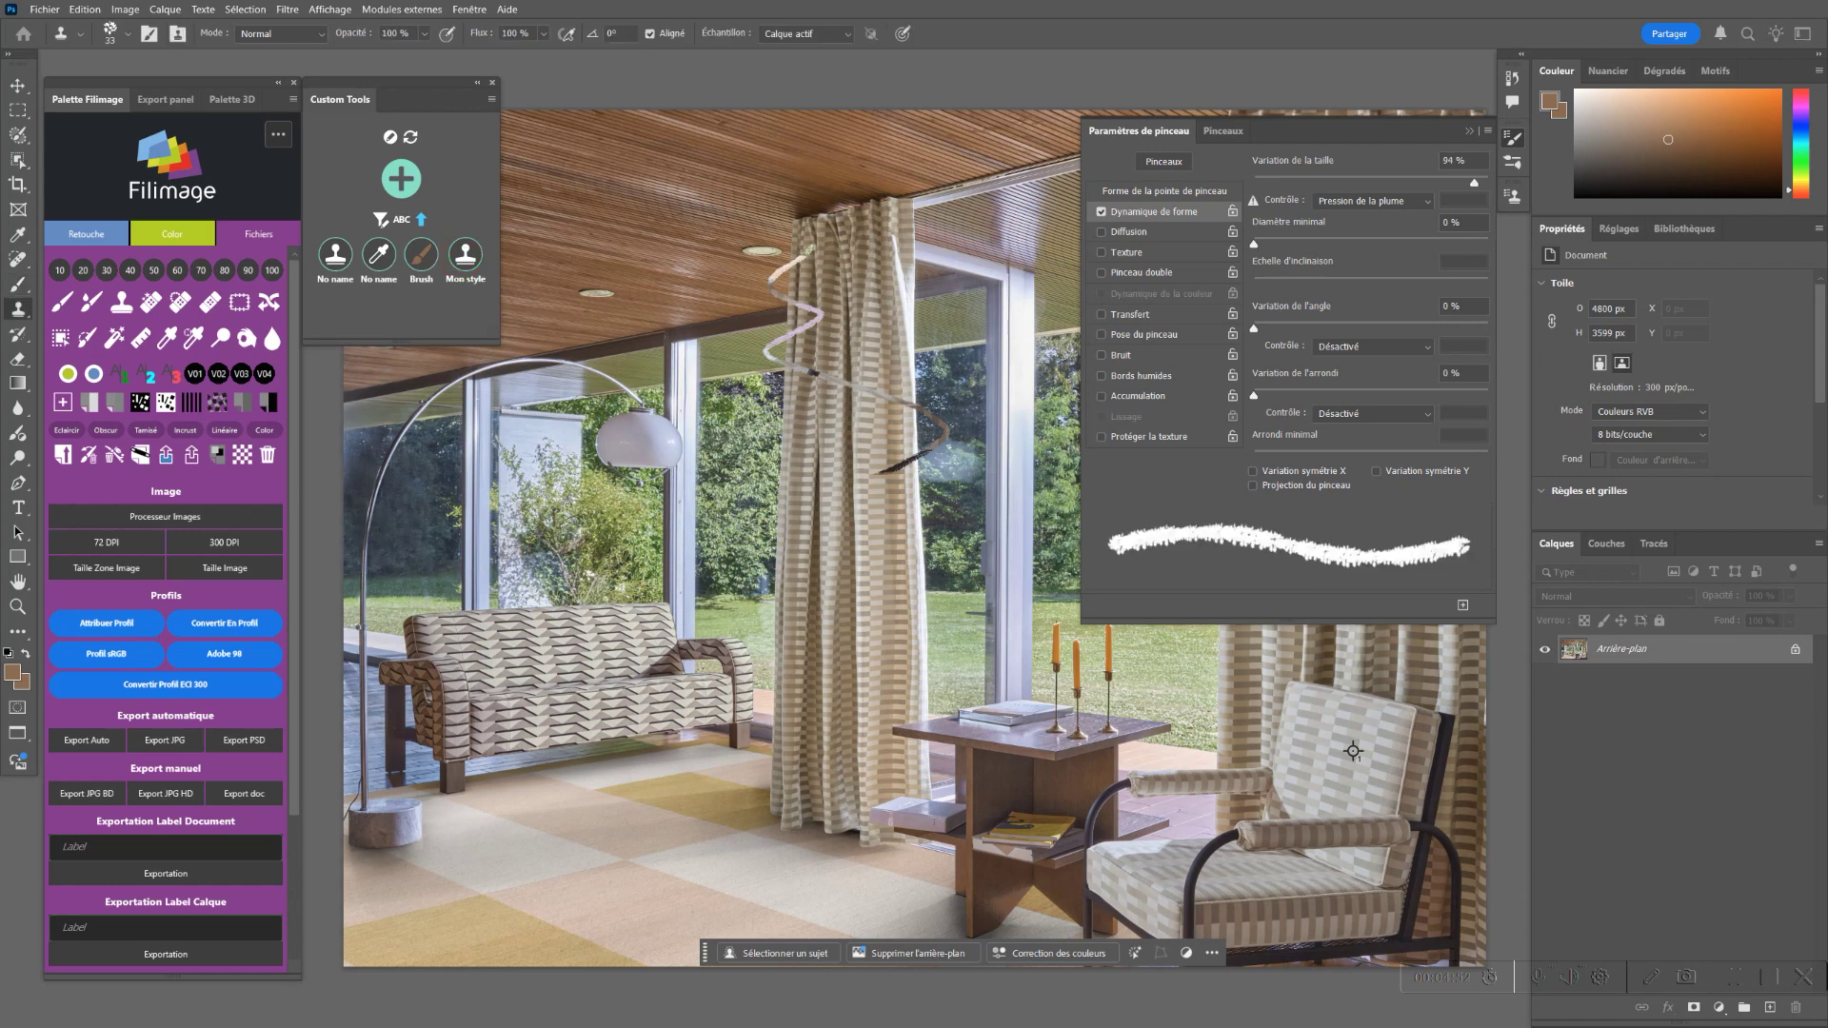
- Look over the brush presets, the Filimage Retouche tools and the Export panel
left_click(1222, 131)
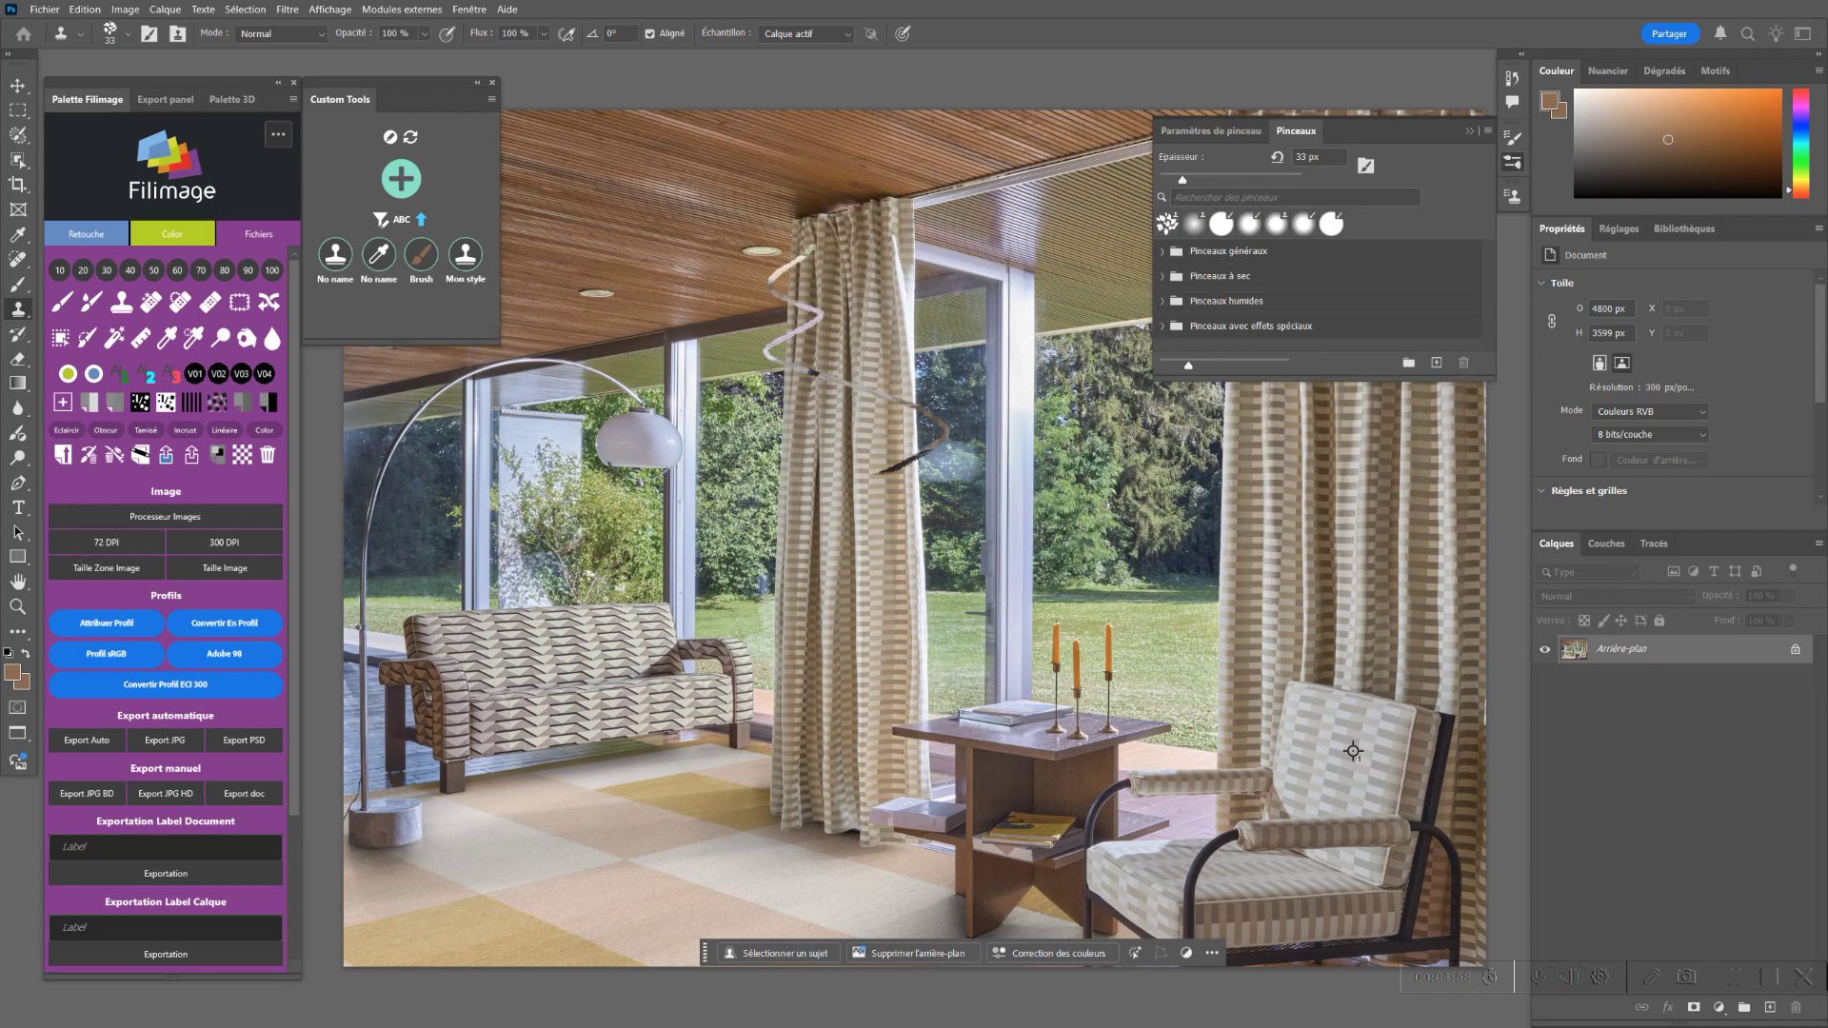
left_click(85, 233)
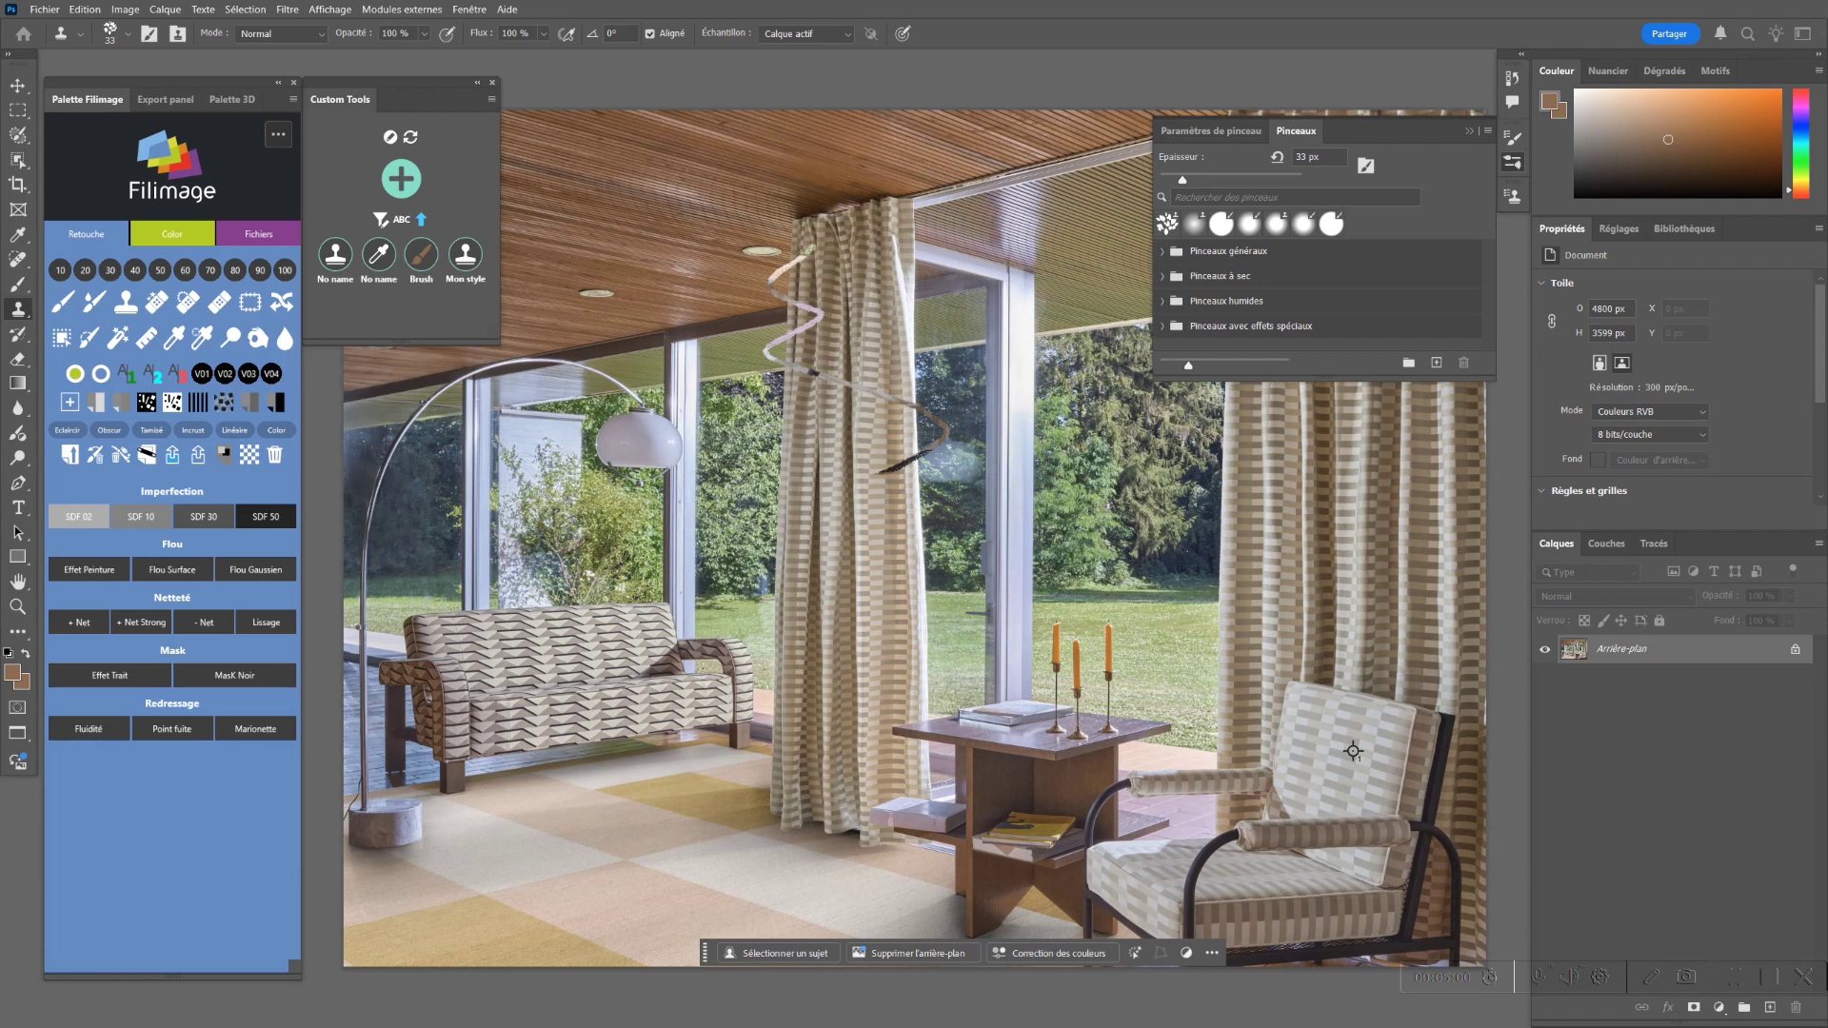
left_click(165, 99)
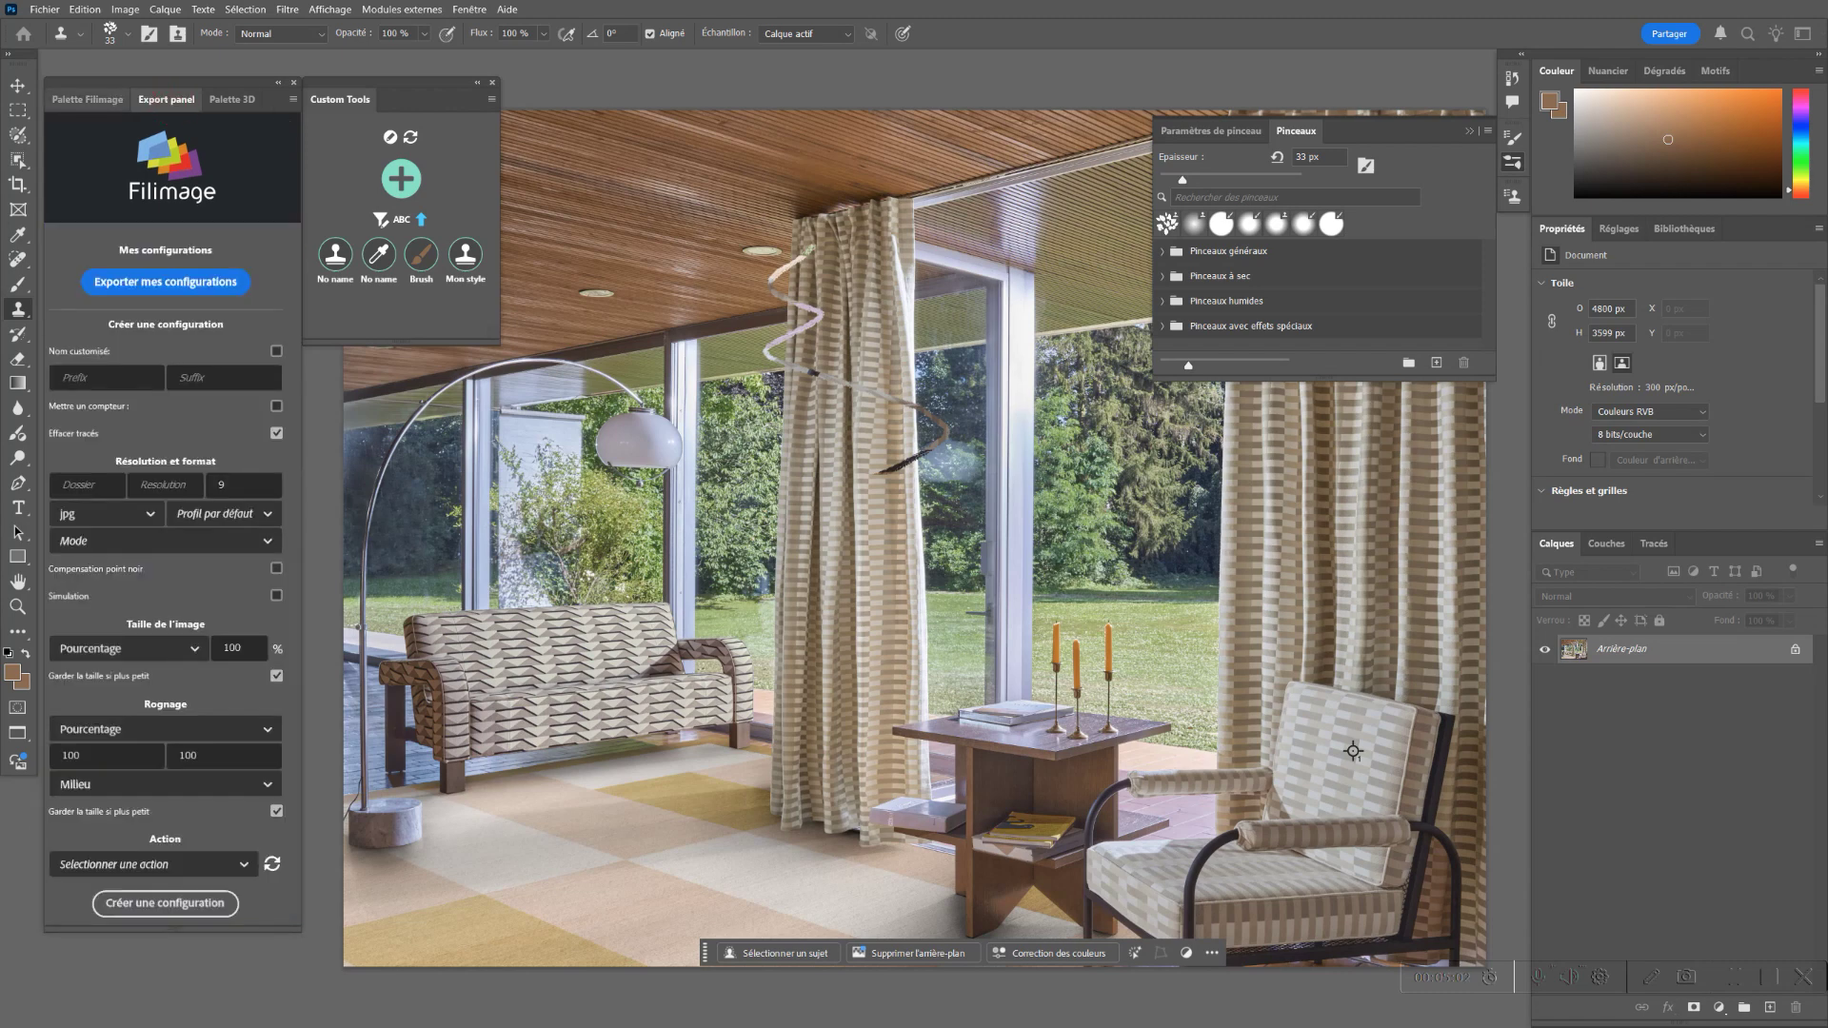